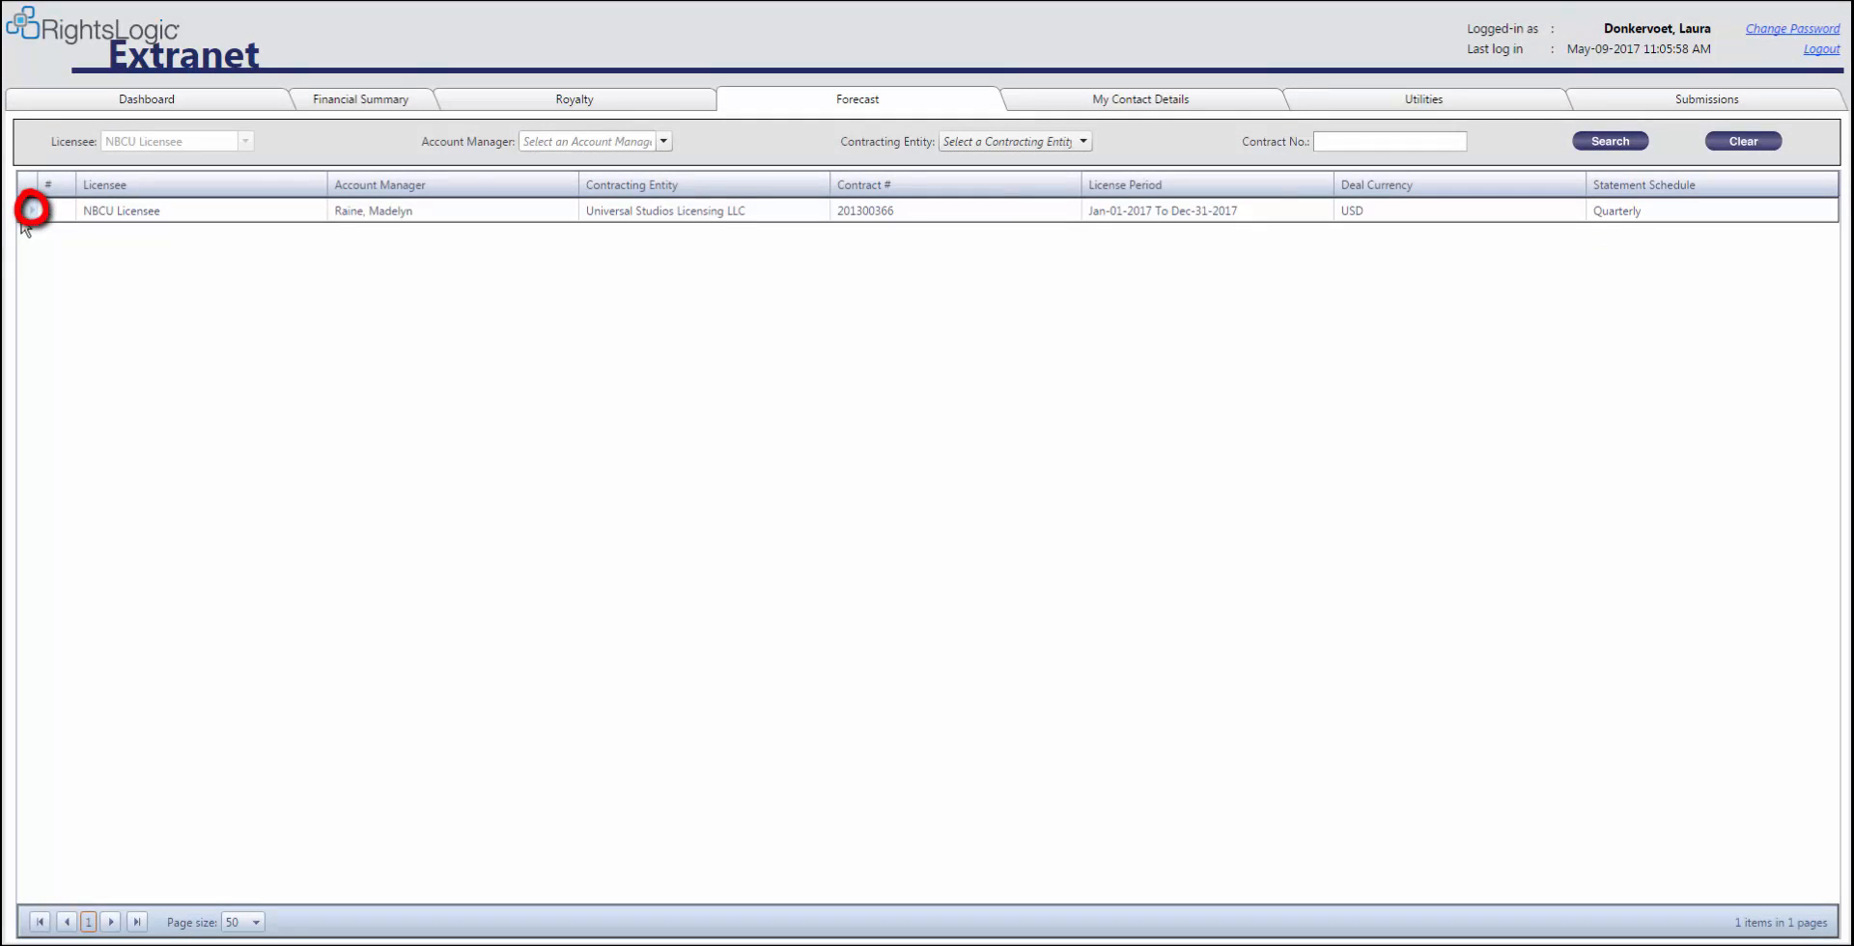
left_click(29, 213)
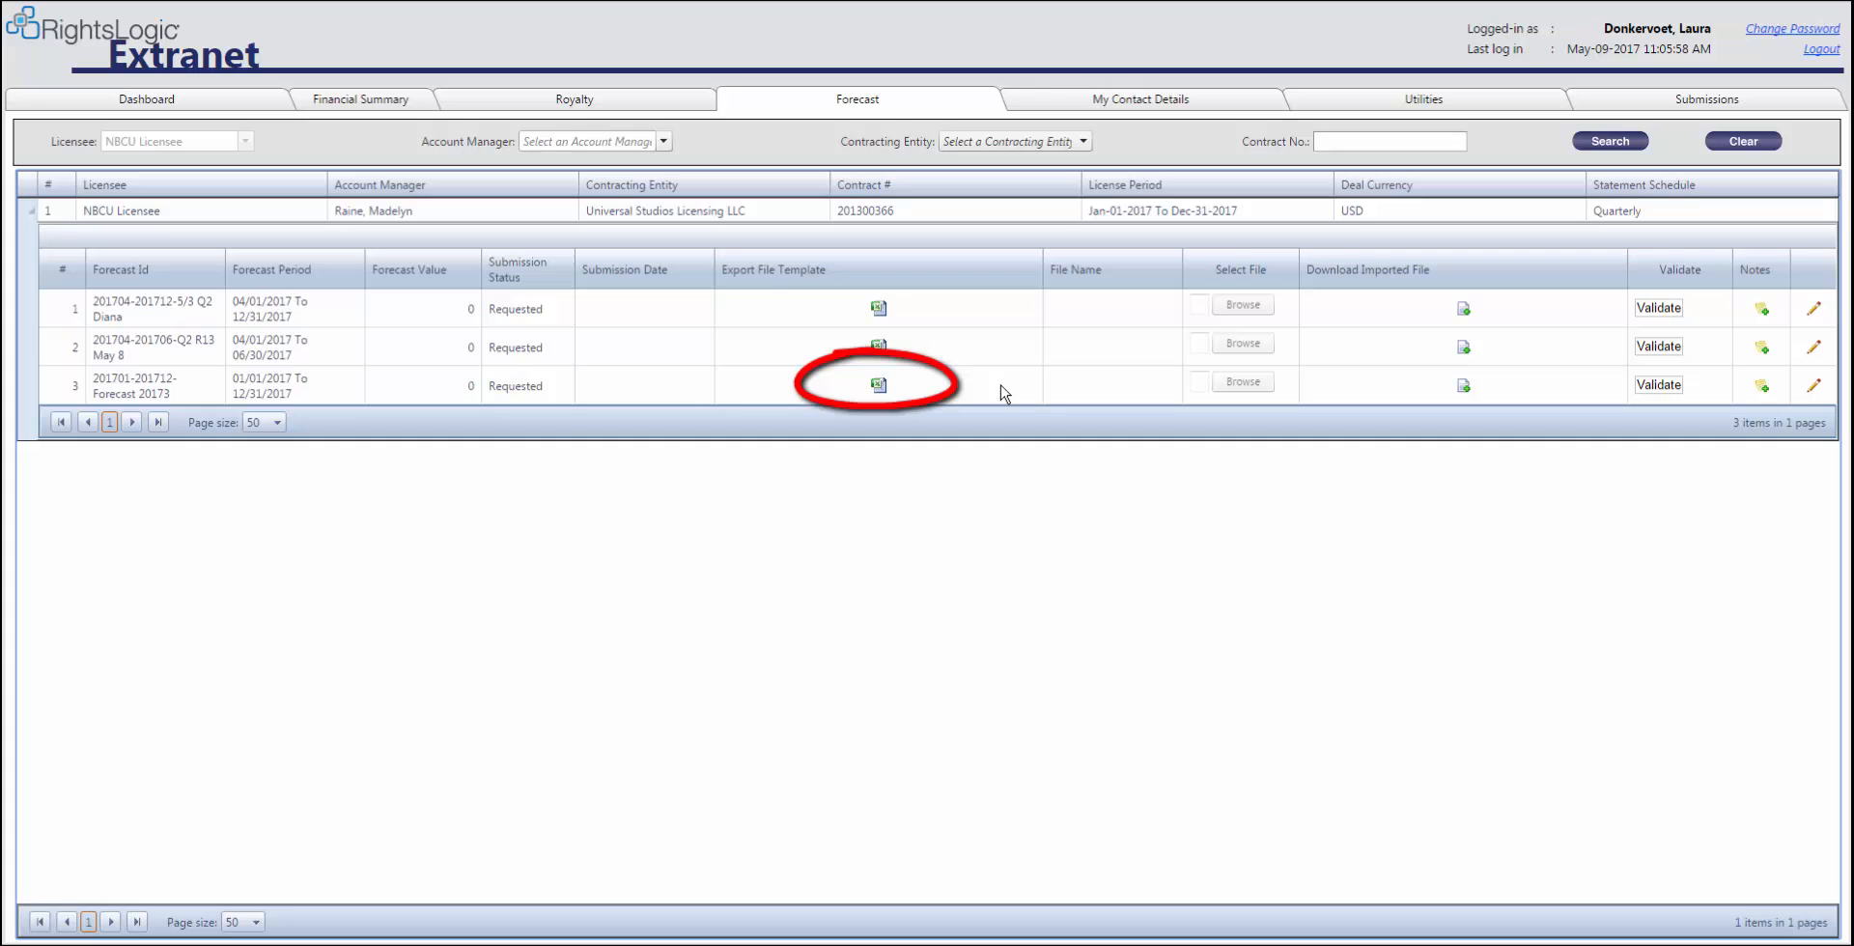
left_click(879, 385)
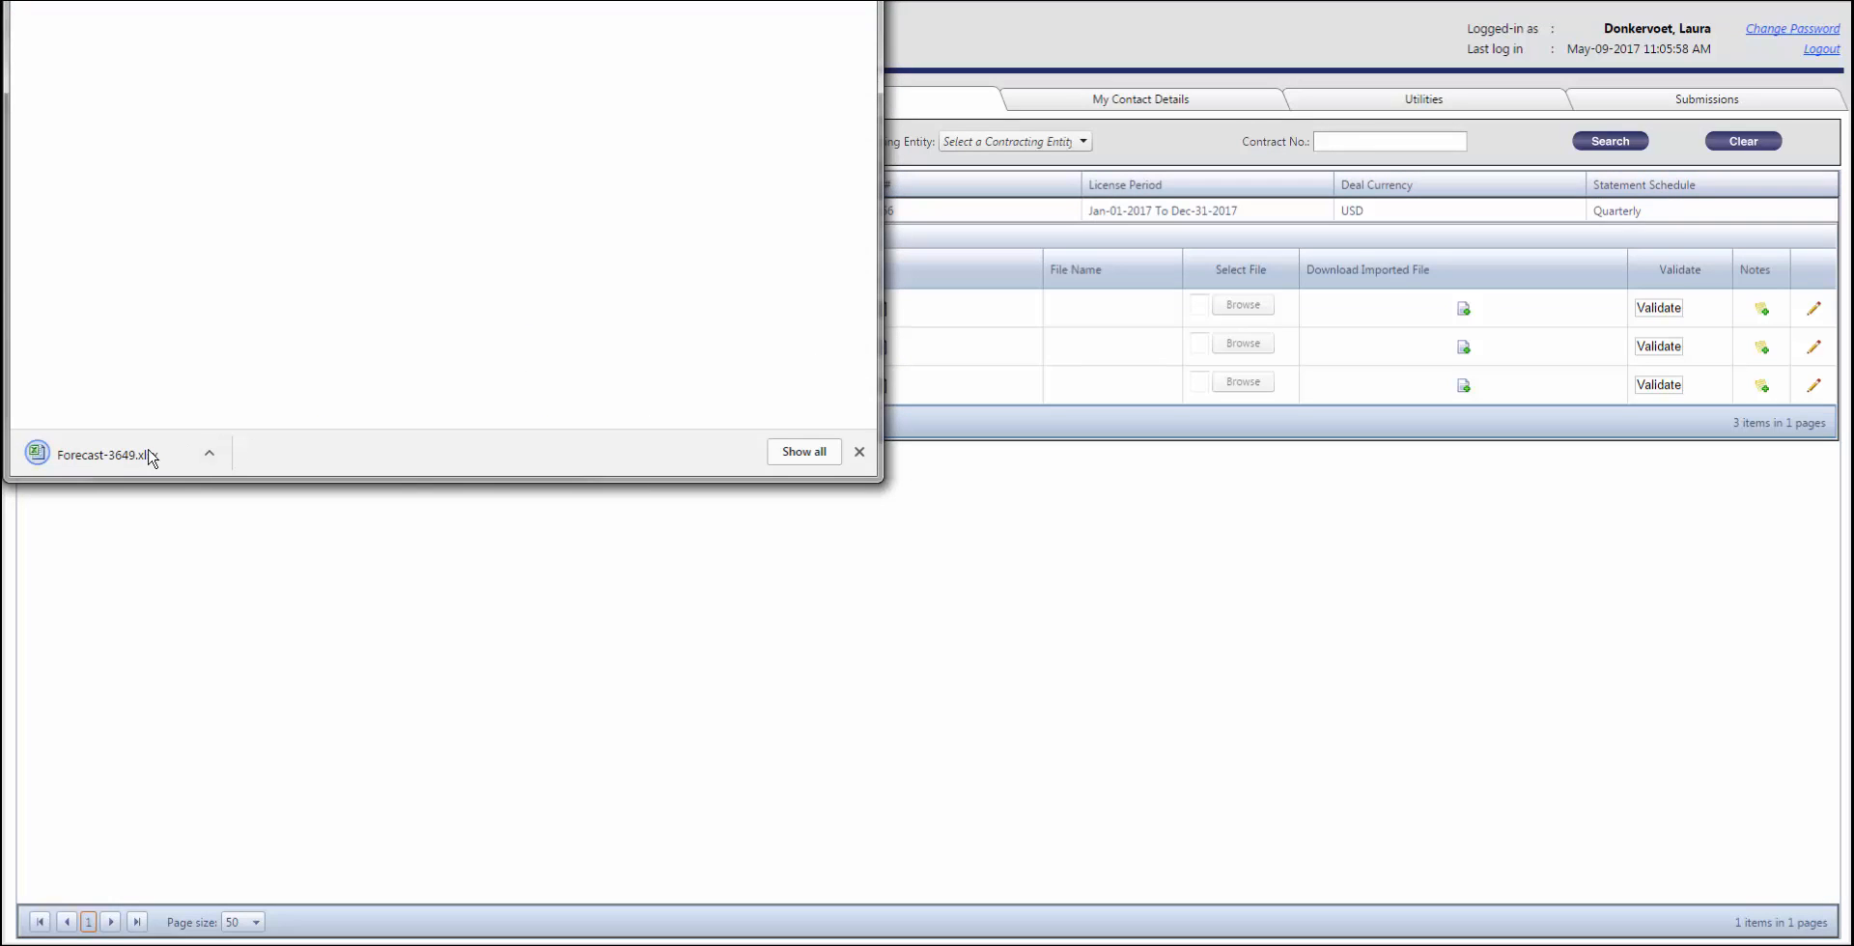
left_click(124, 455)
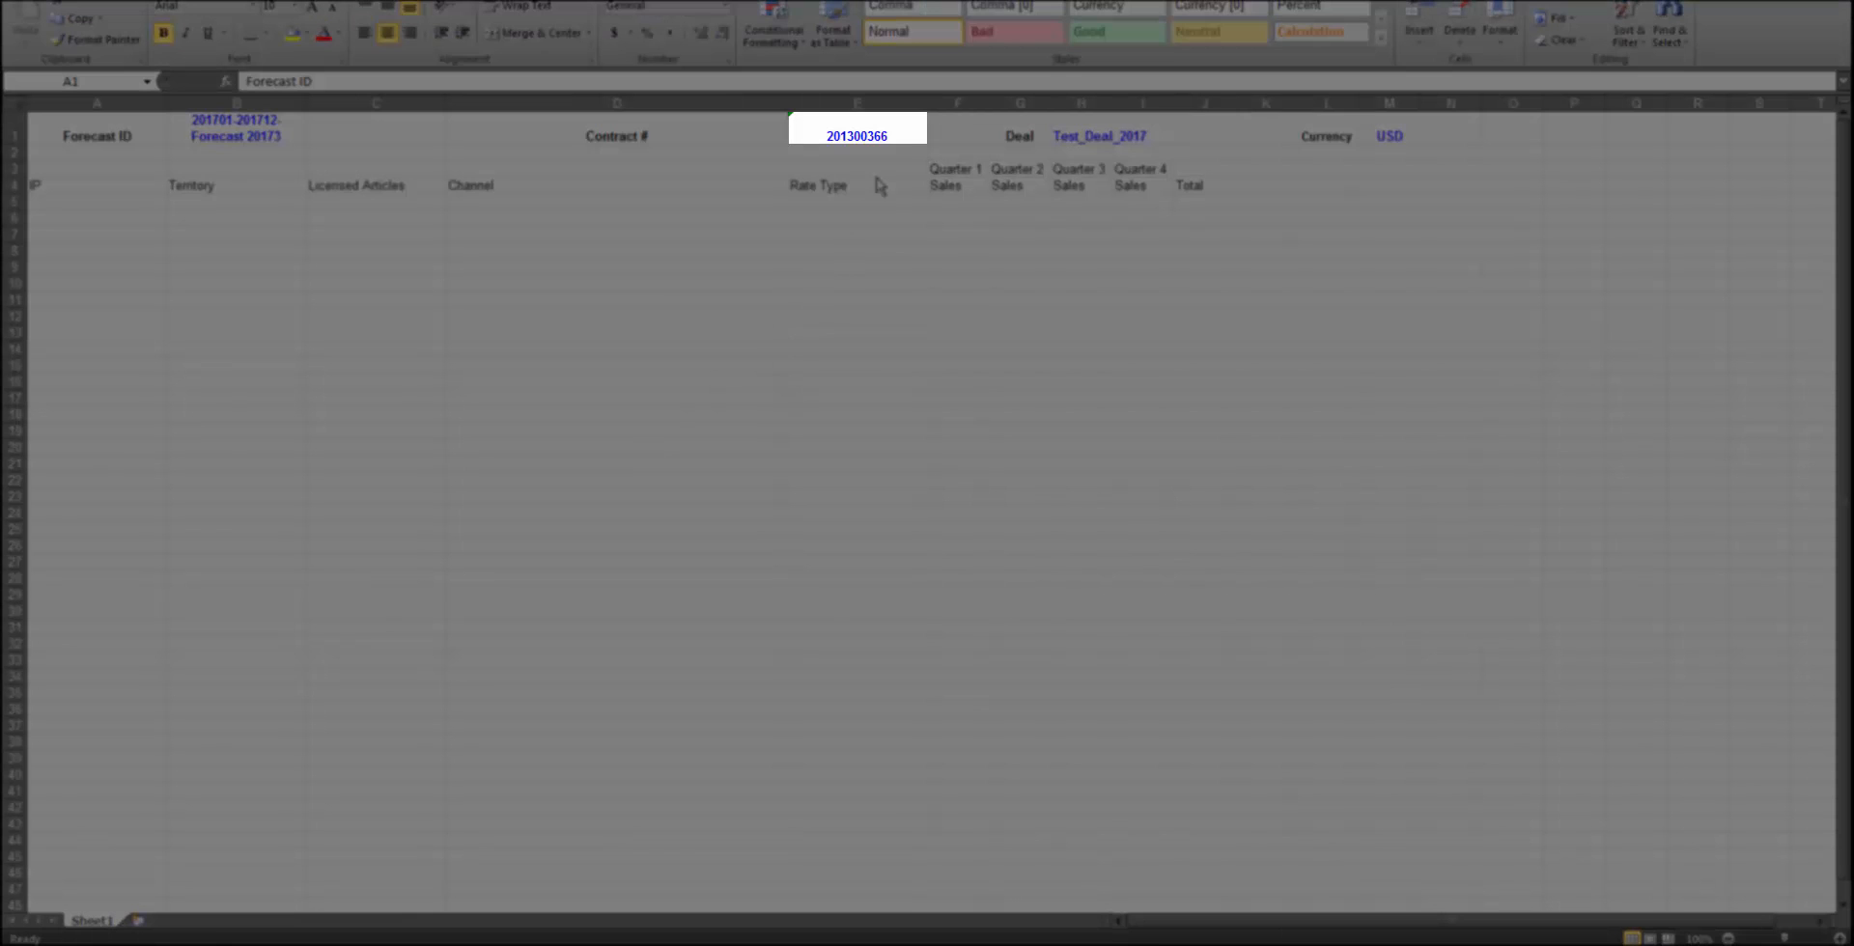
Append 1 to the contract number in the Contract # cell
left_click(903, 133)
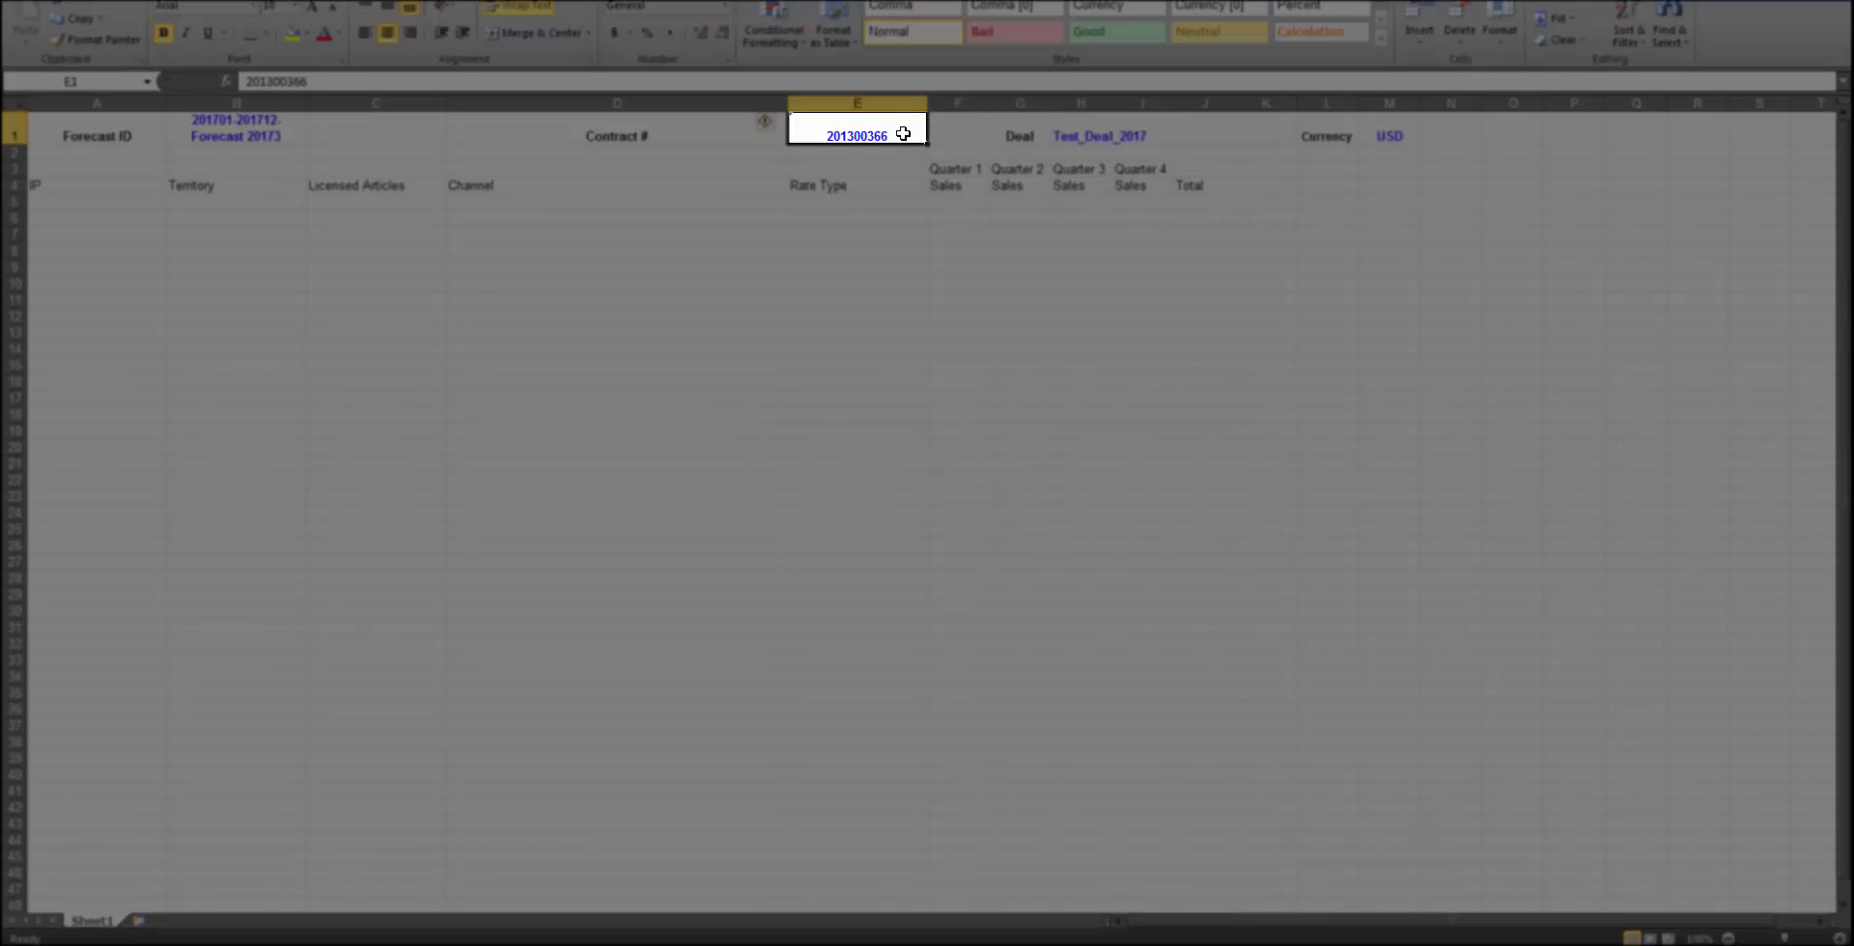
double_click(902, 133)
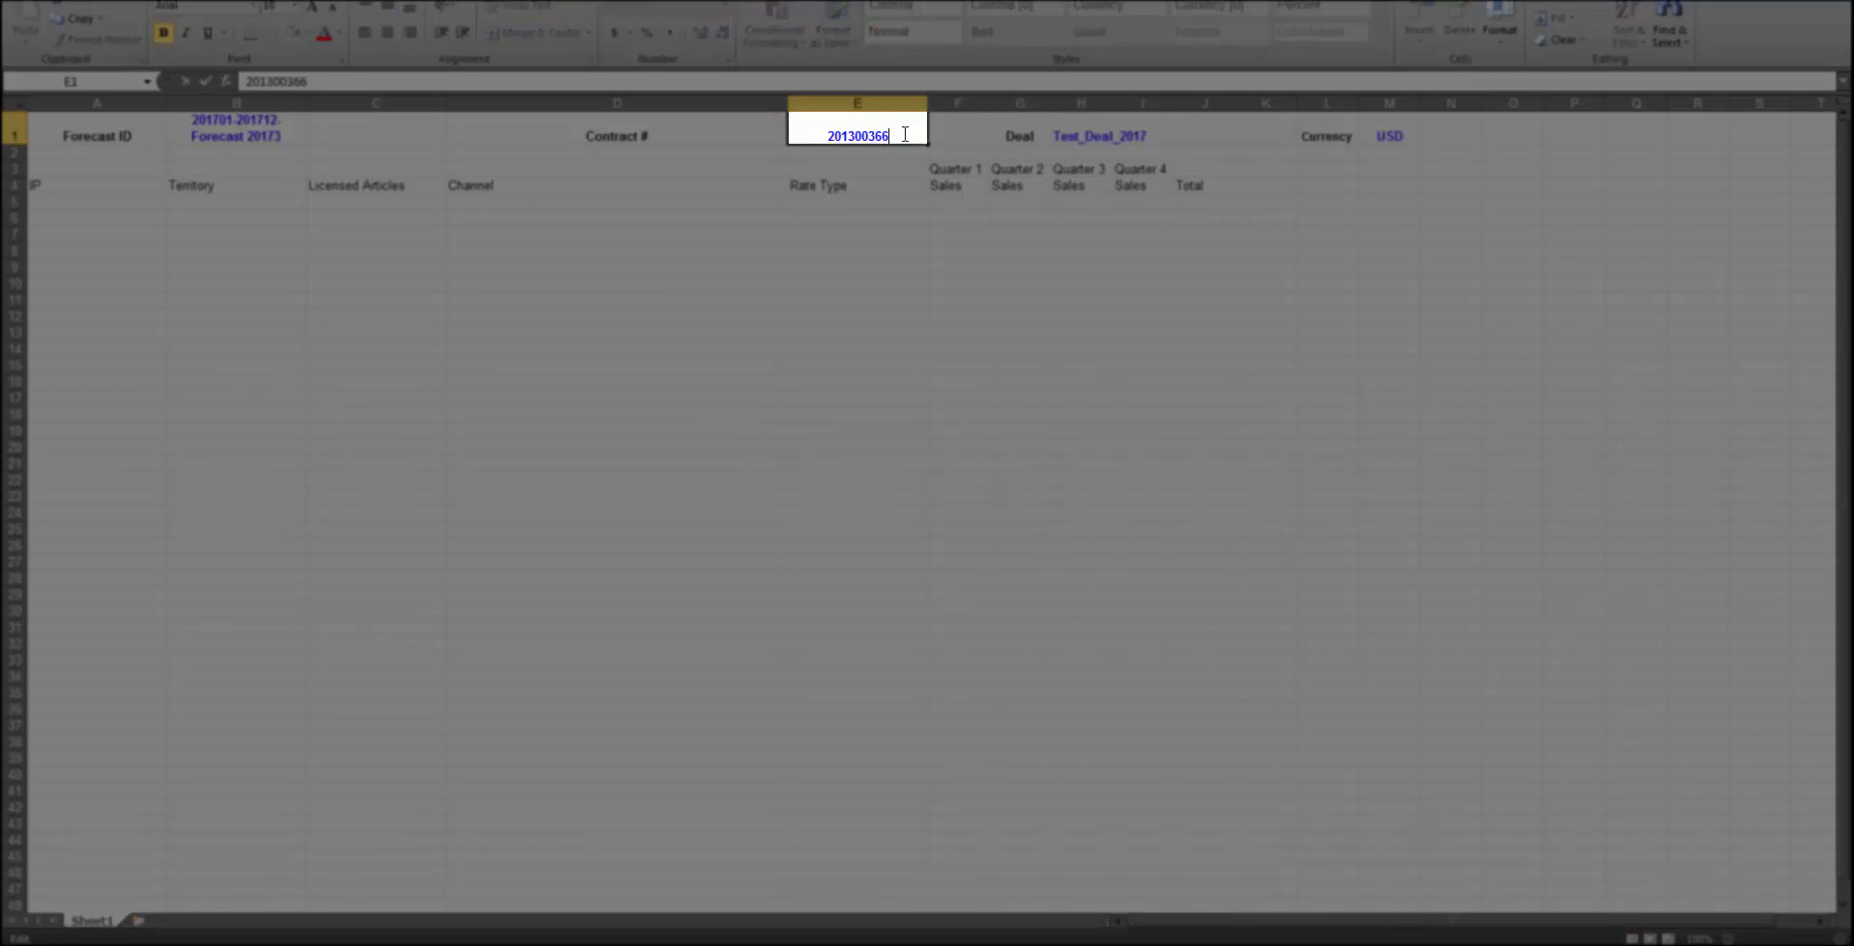
type("1")
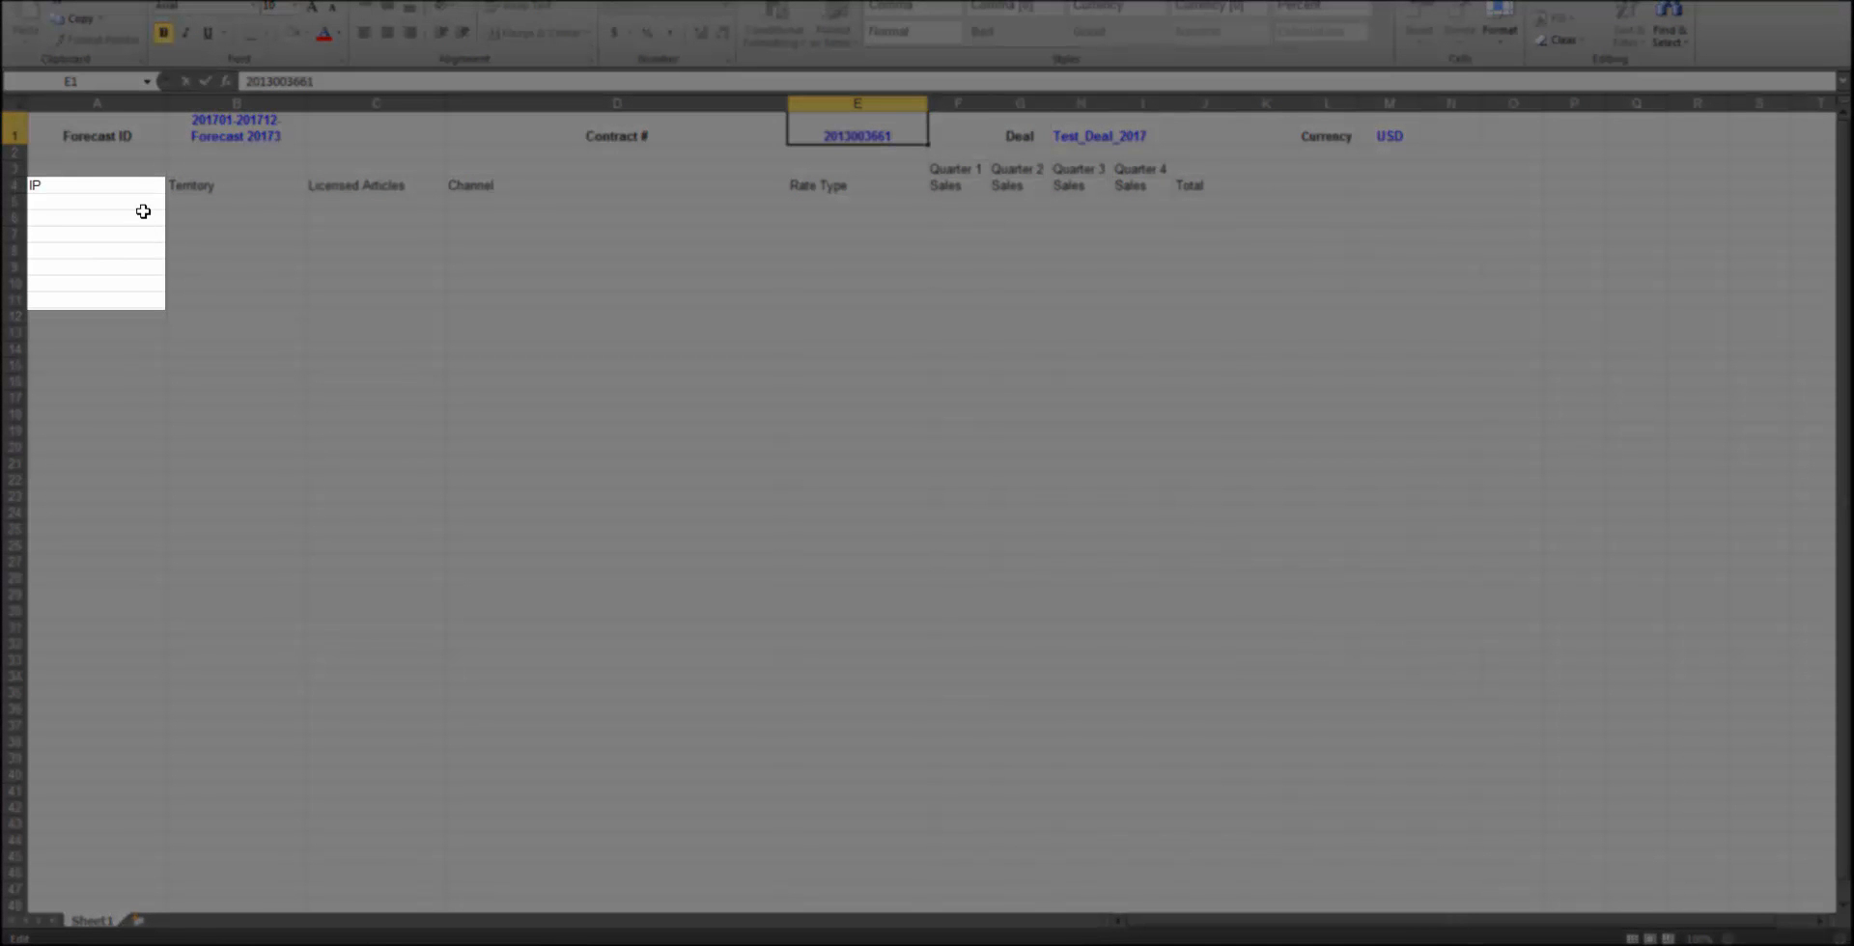
Set the IP to THE FATE OF THE FURIOUS in row 5 and FAST FRANCHISE ASSET in row 6
left_click(145, 203)
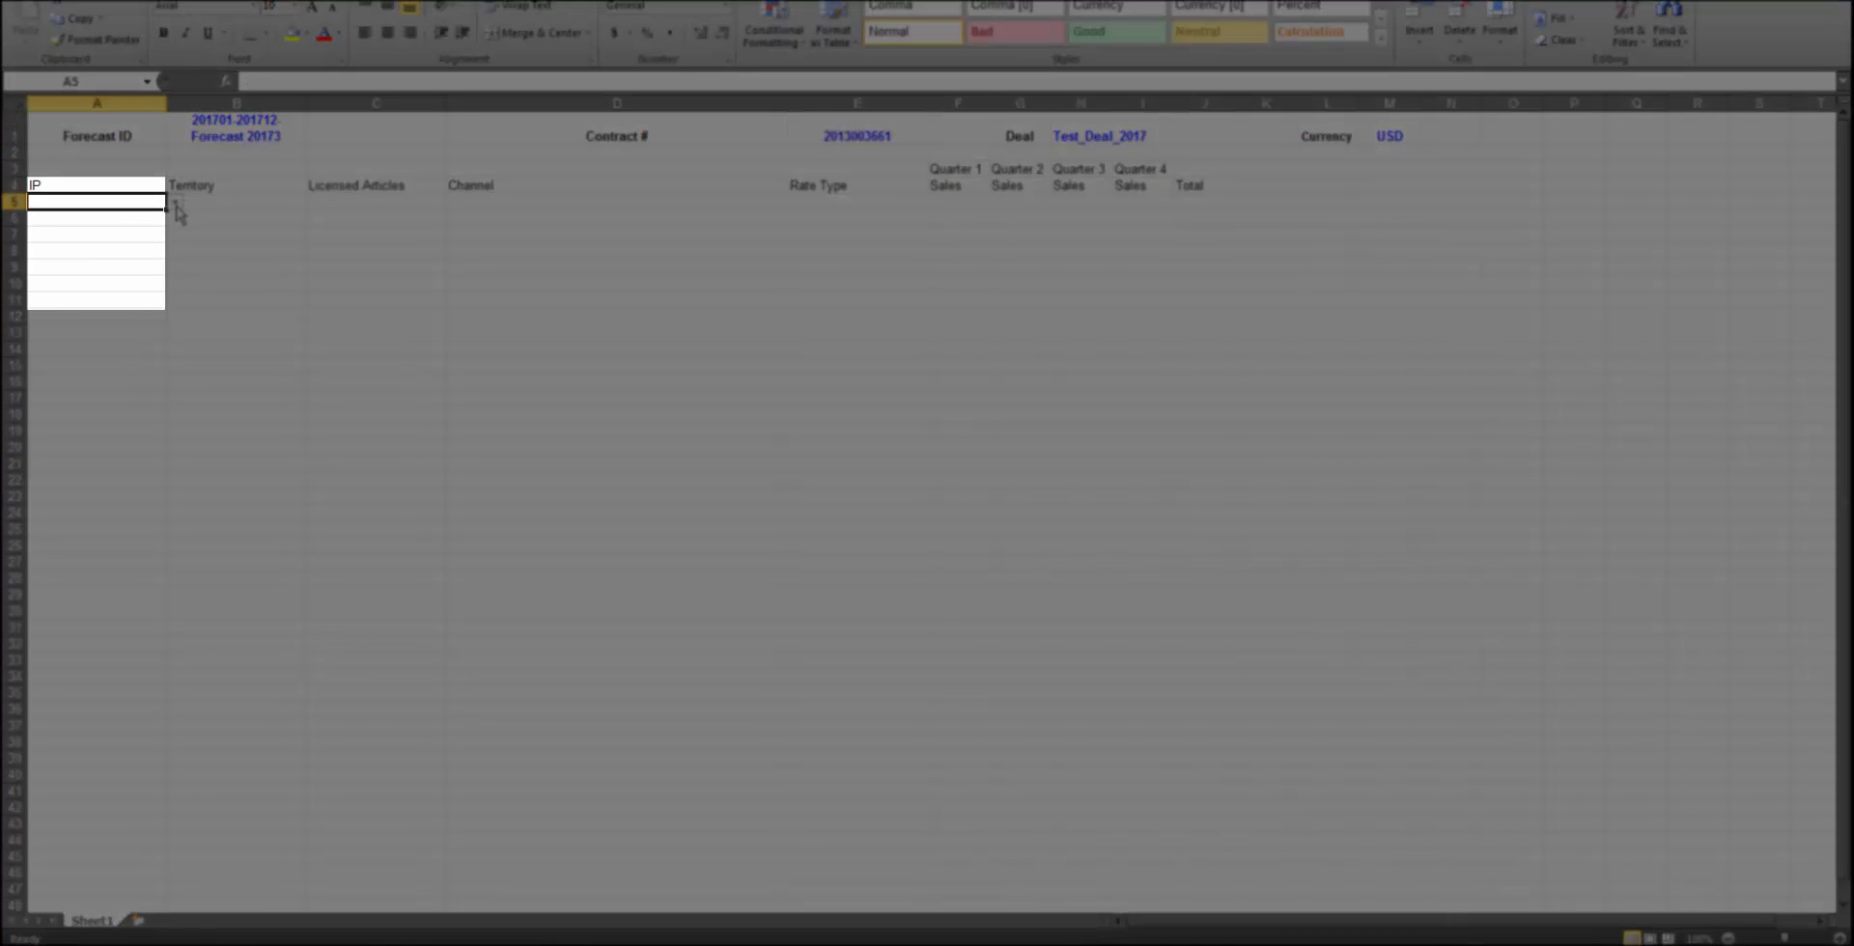
left_click(175, 202)
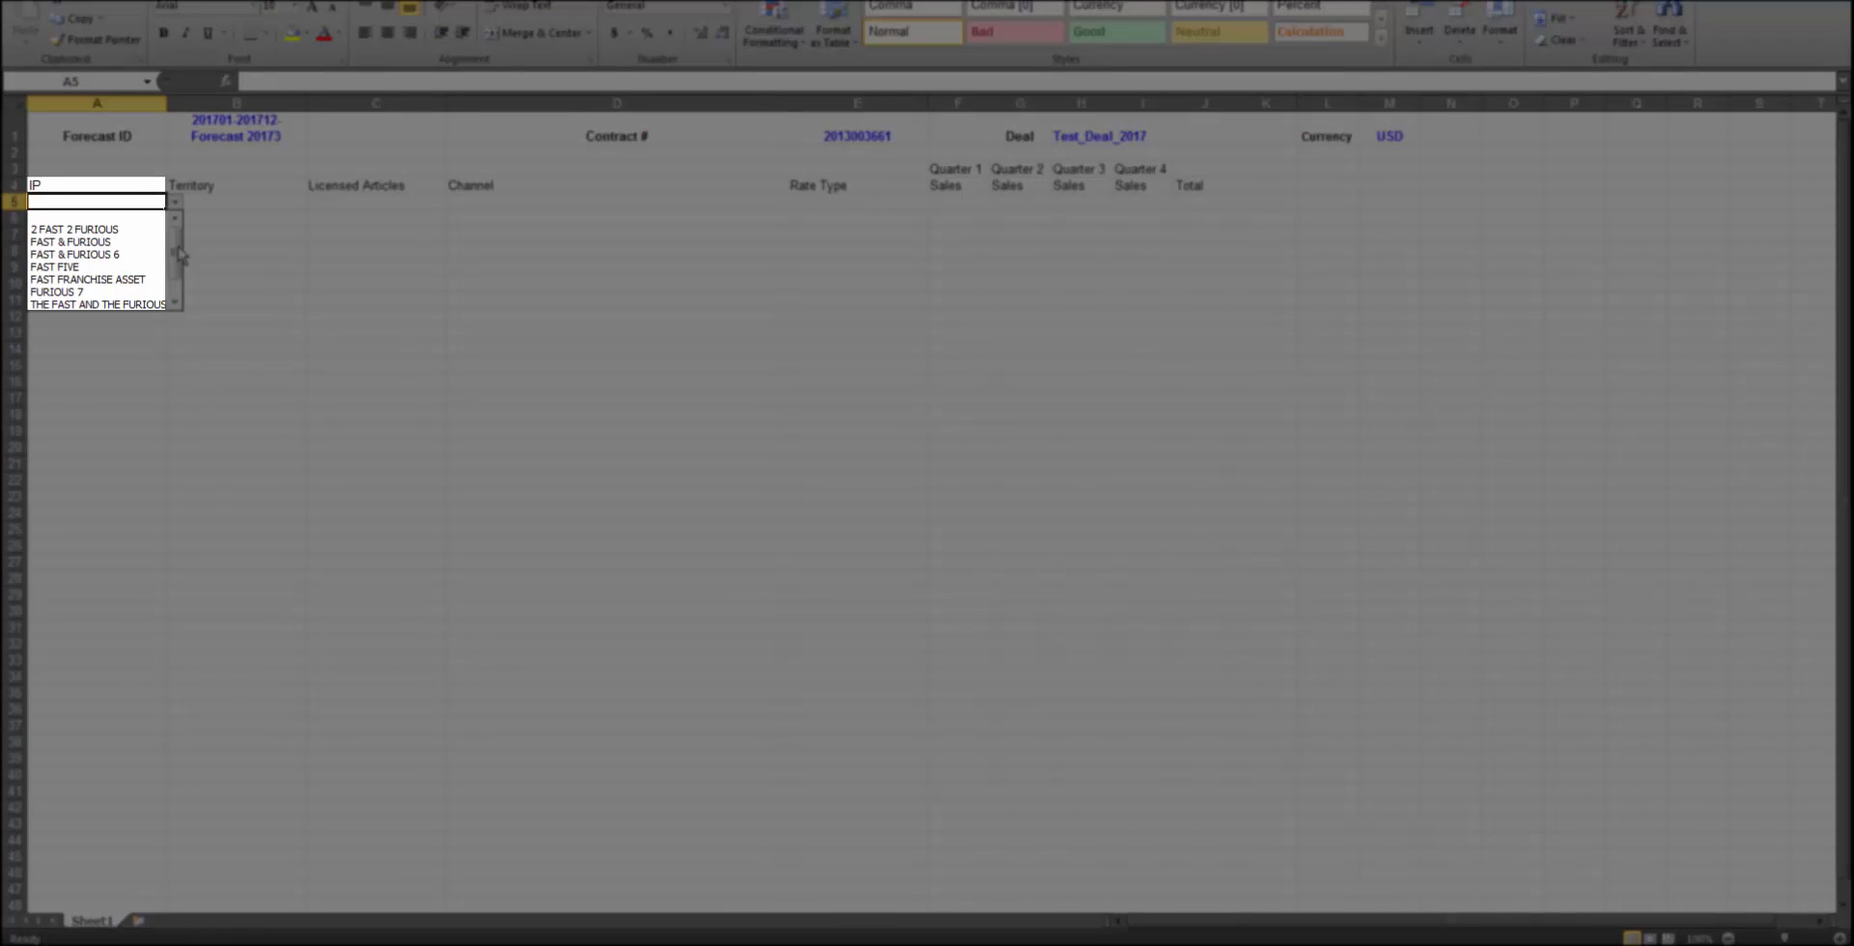
left_click_drag(179, 254, 179, 289)
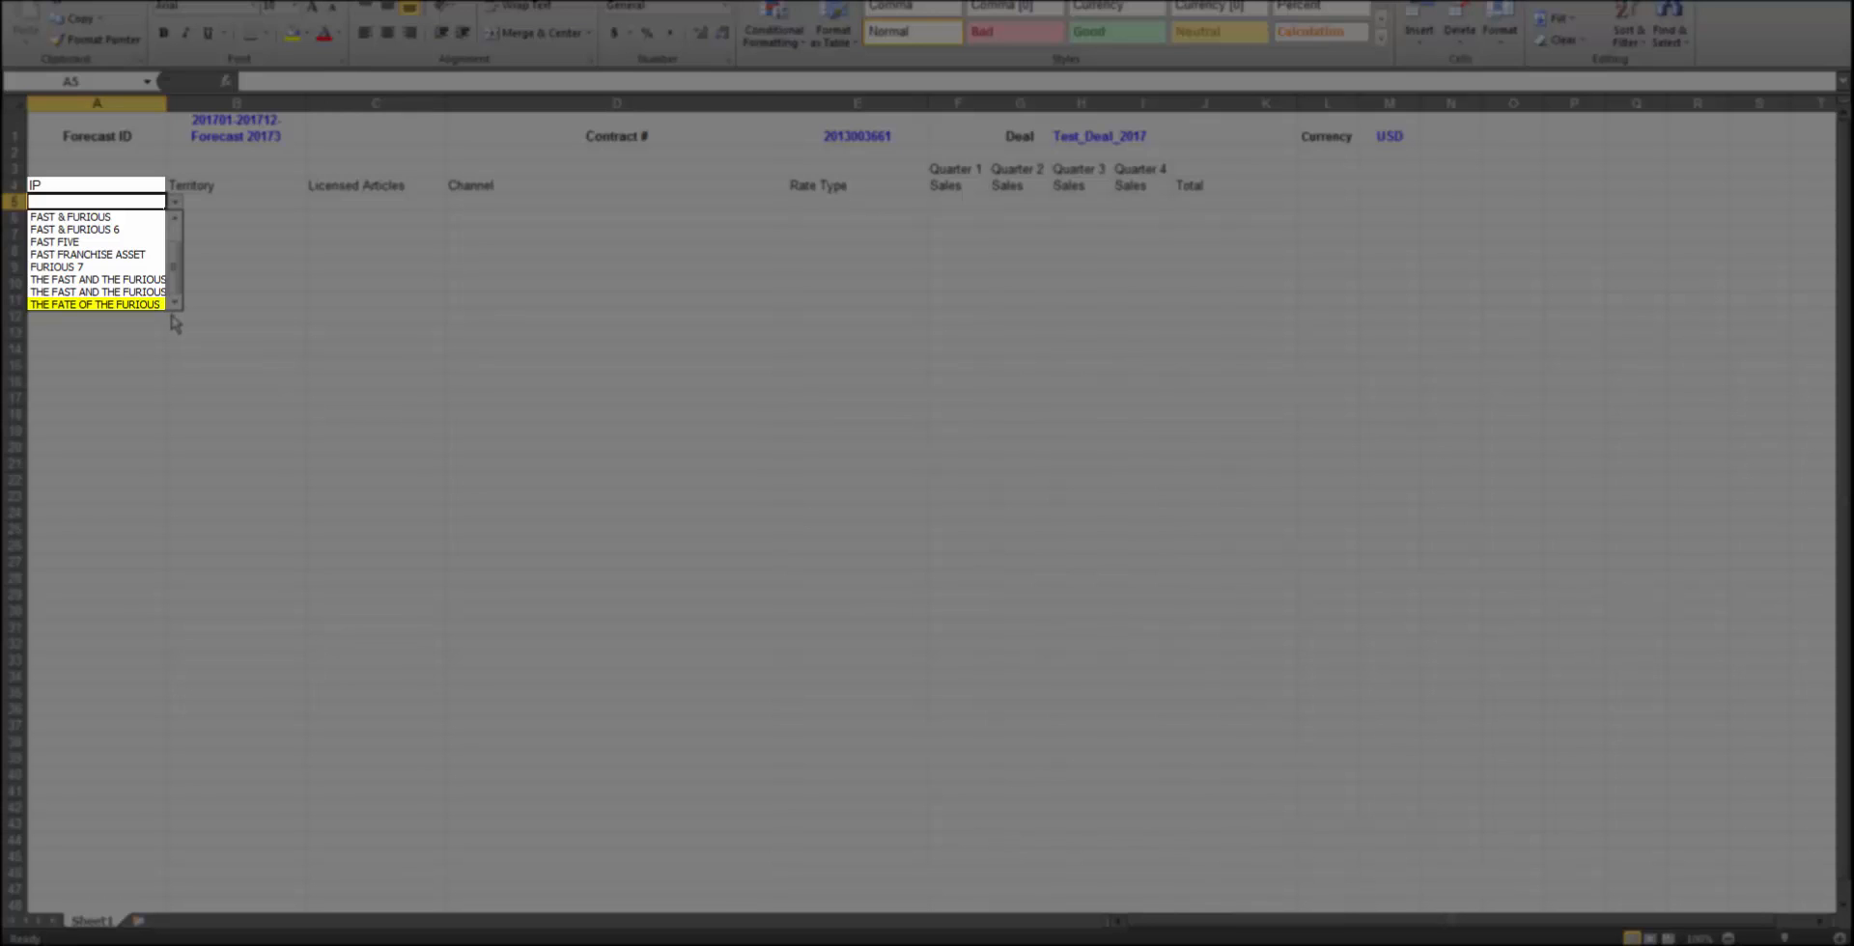
left_click(155, 305)
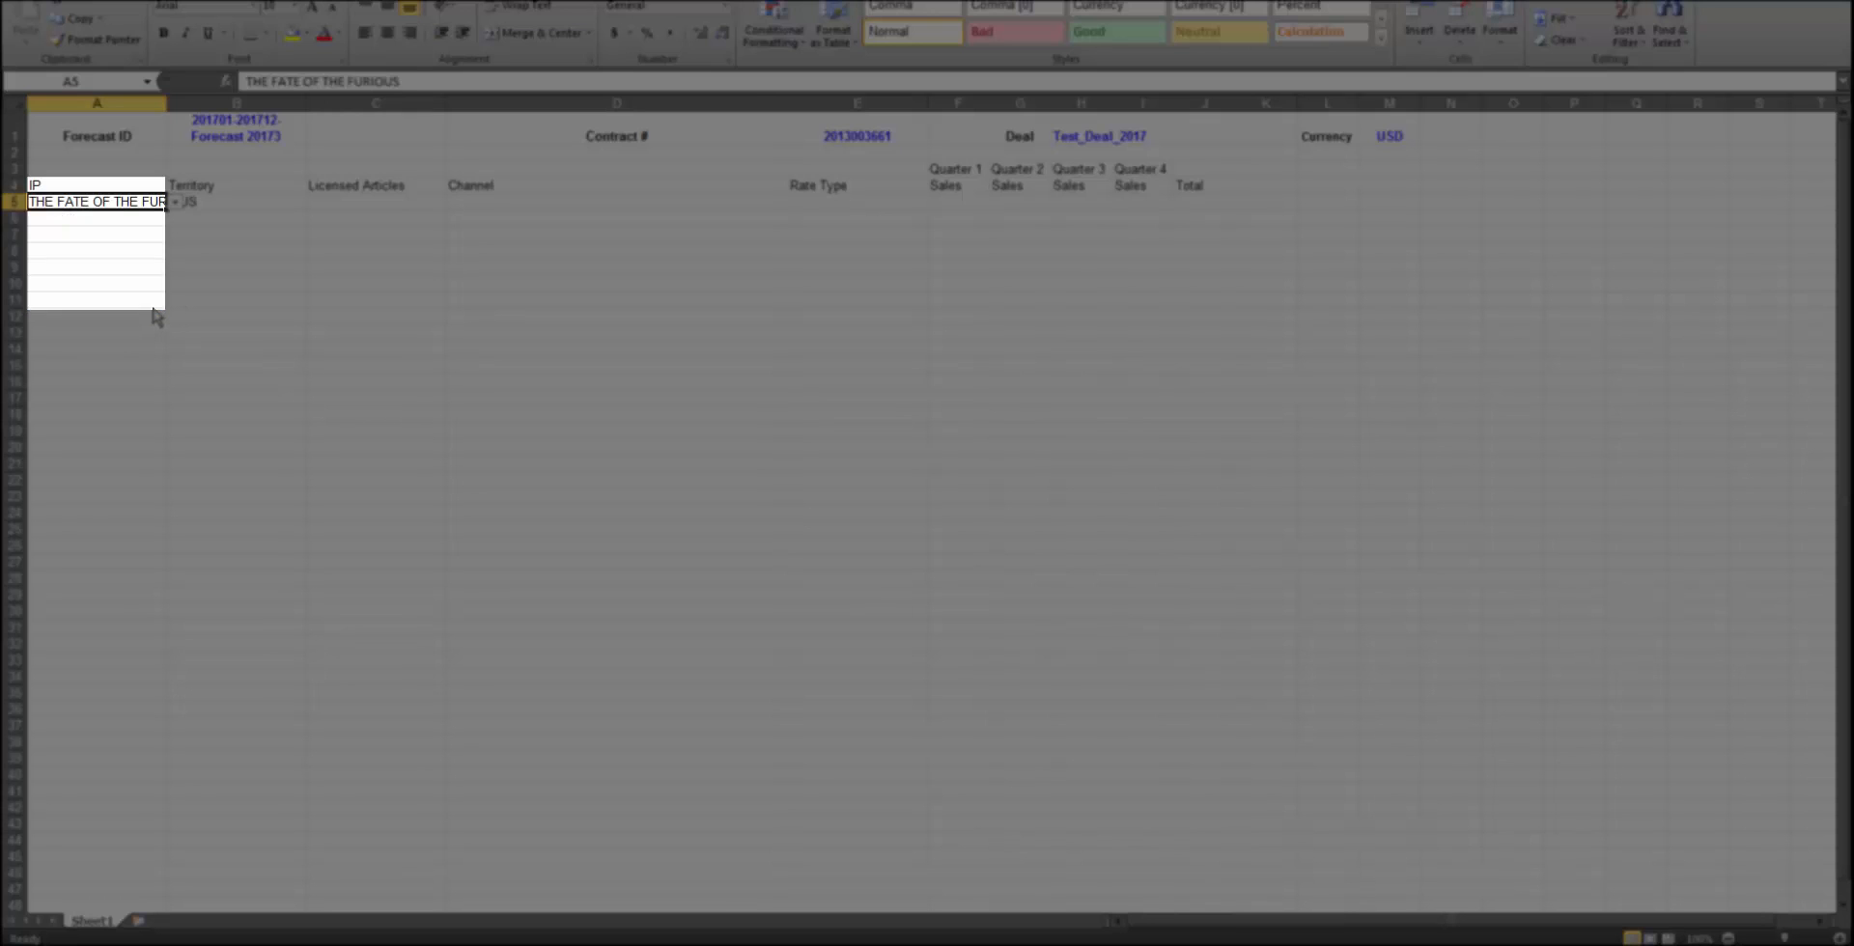
left_click(149, 218)
left_click(177, 219)
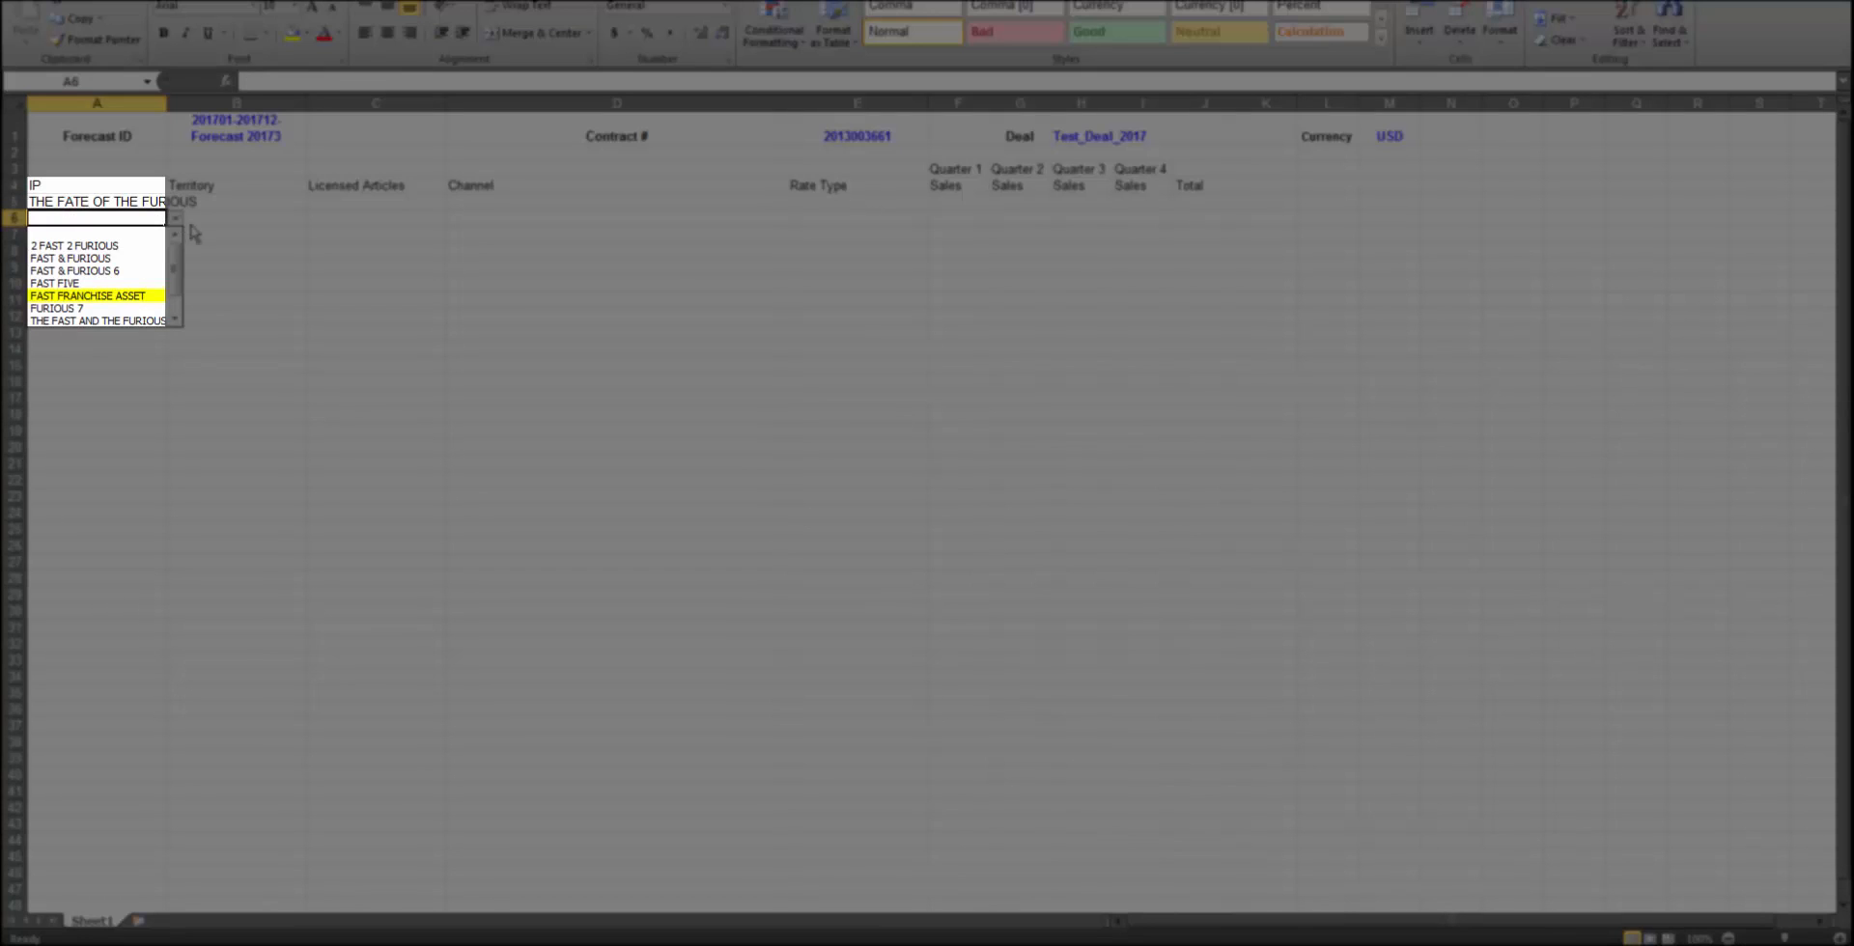
left_click(161, 295)
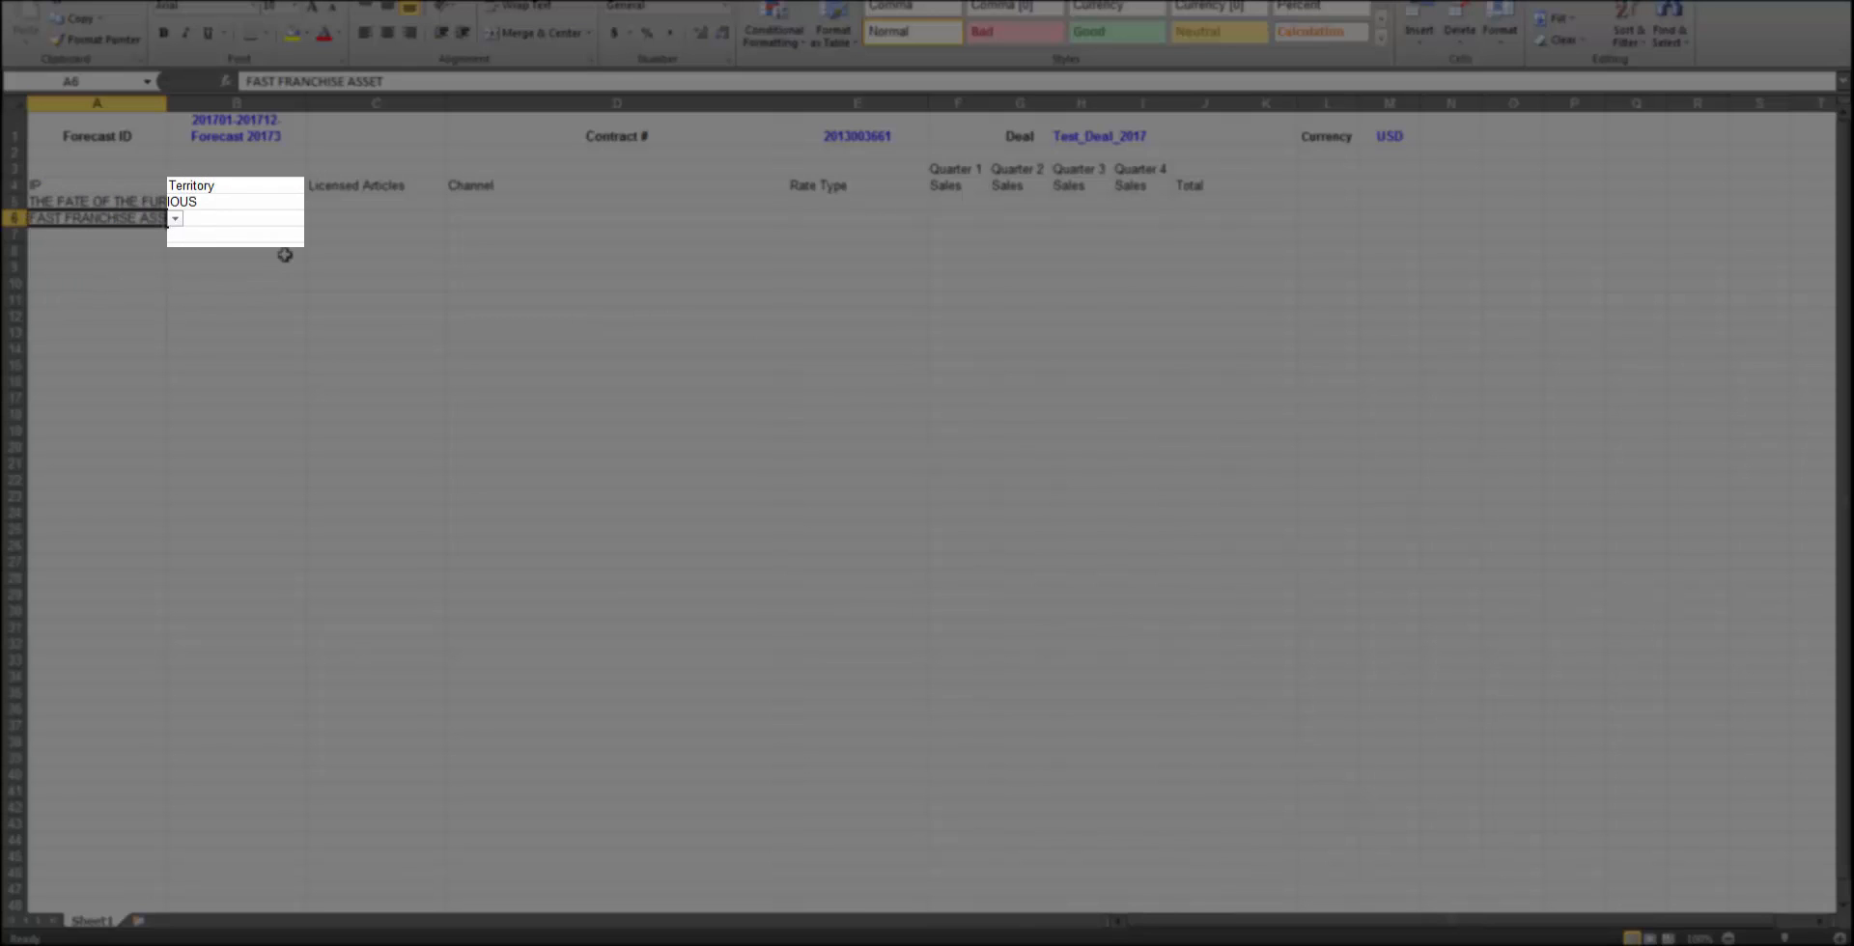
Set the Territory to France in row 5 and Germany in row 6
left_click(298, 203)
left_click(313, 205)
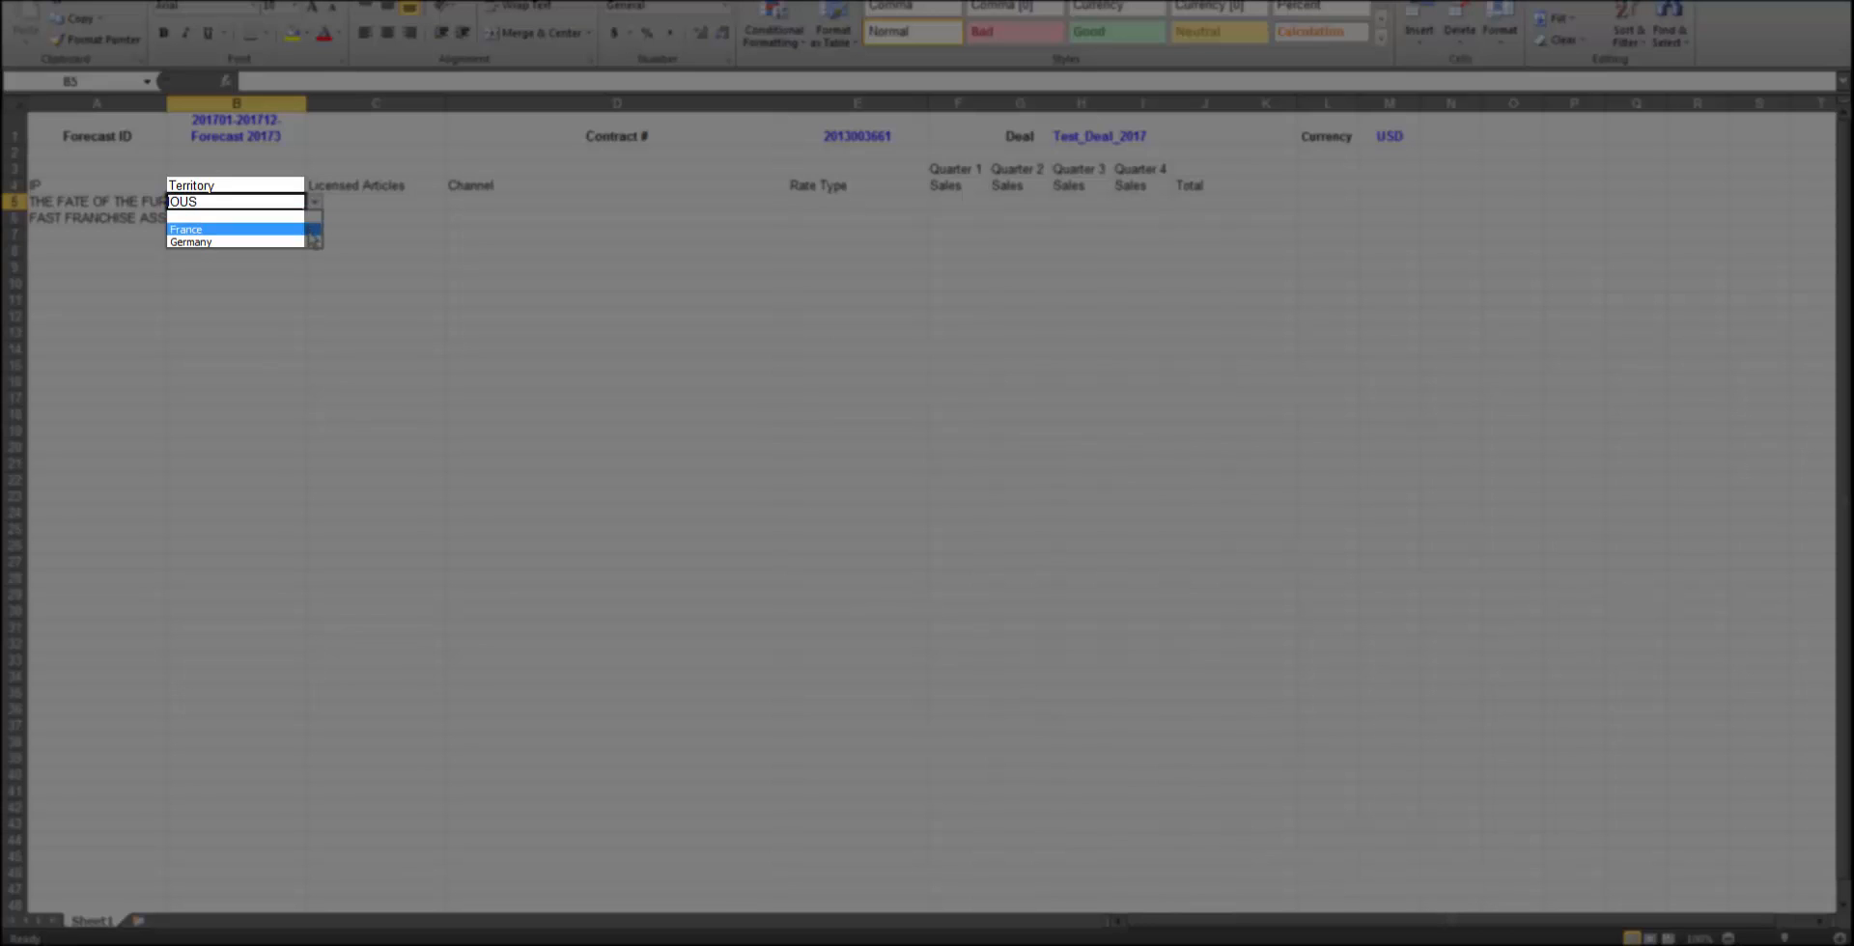
left_click(311, 231)
key("Down")
left_click(314, 220)
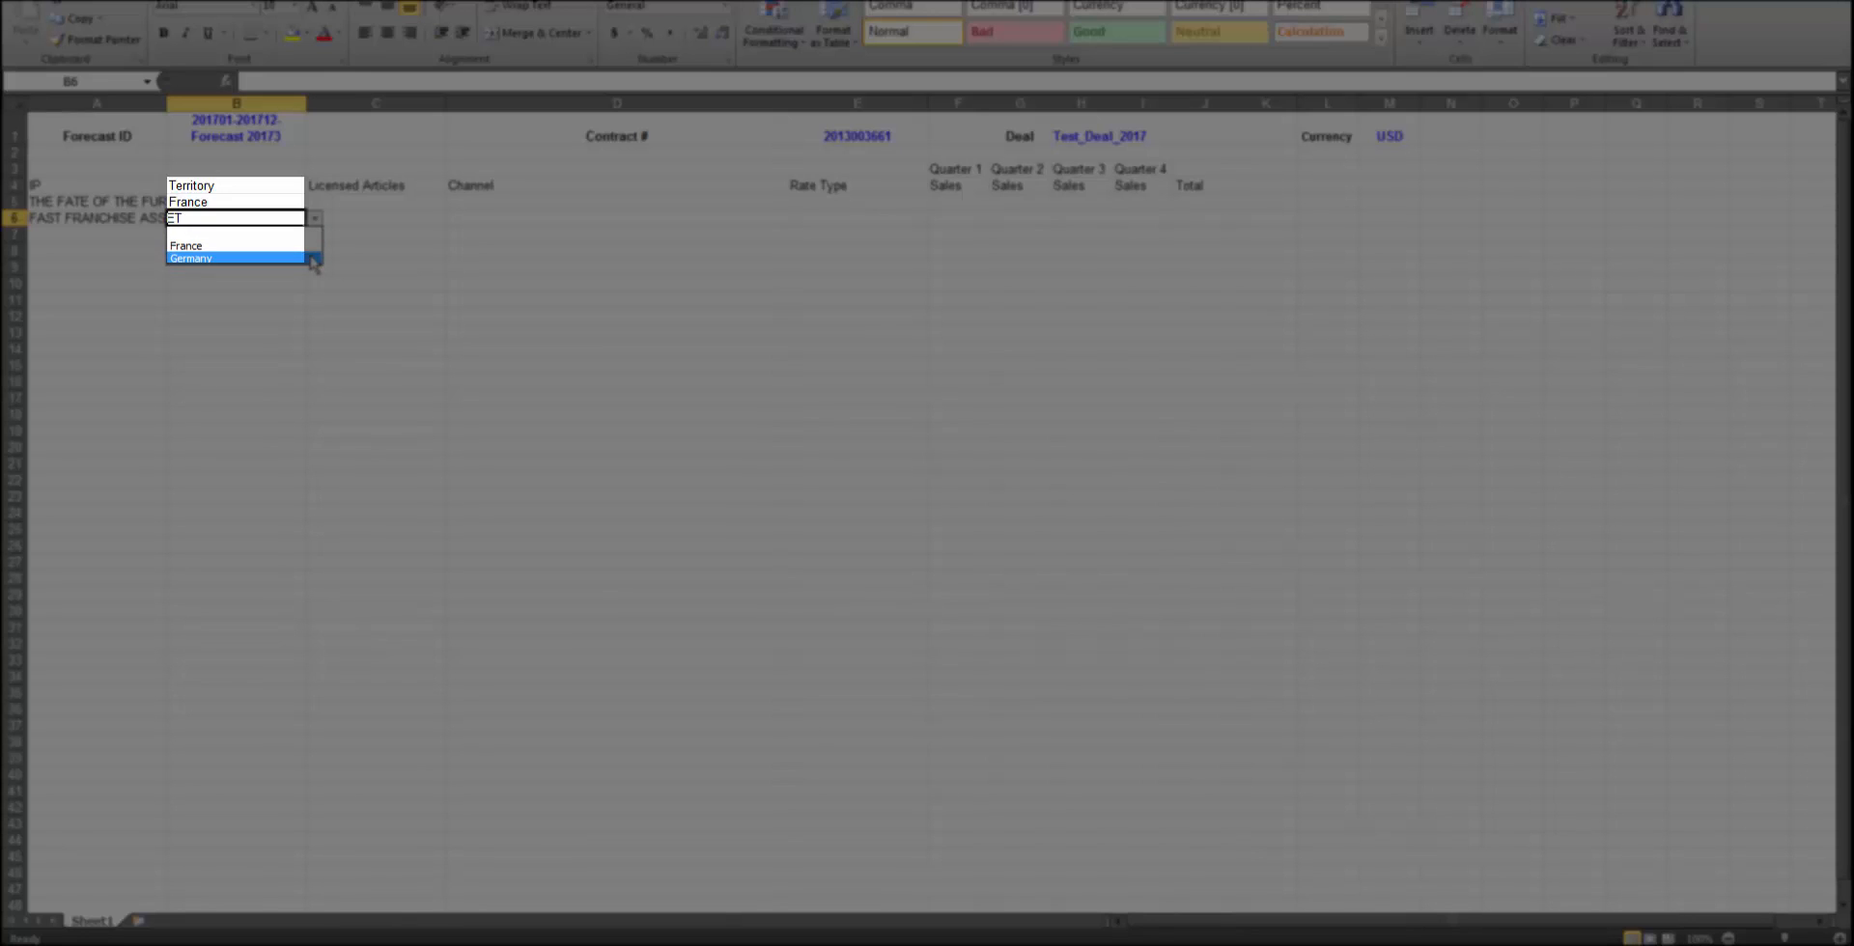
left_click(309, 257)
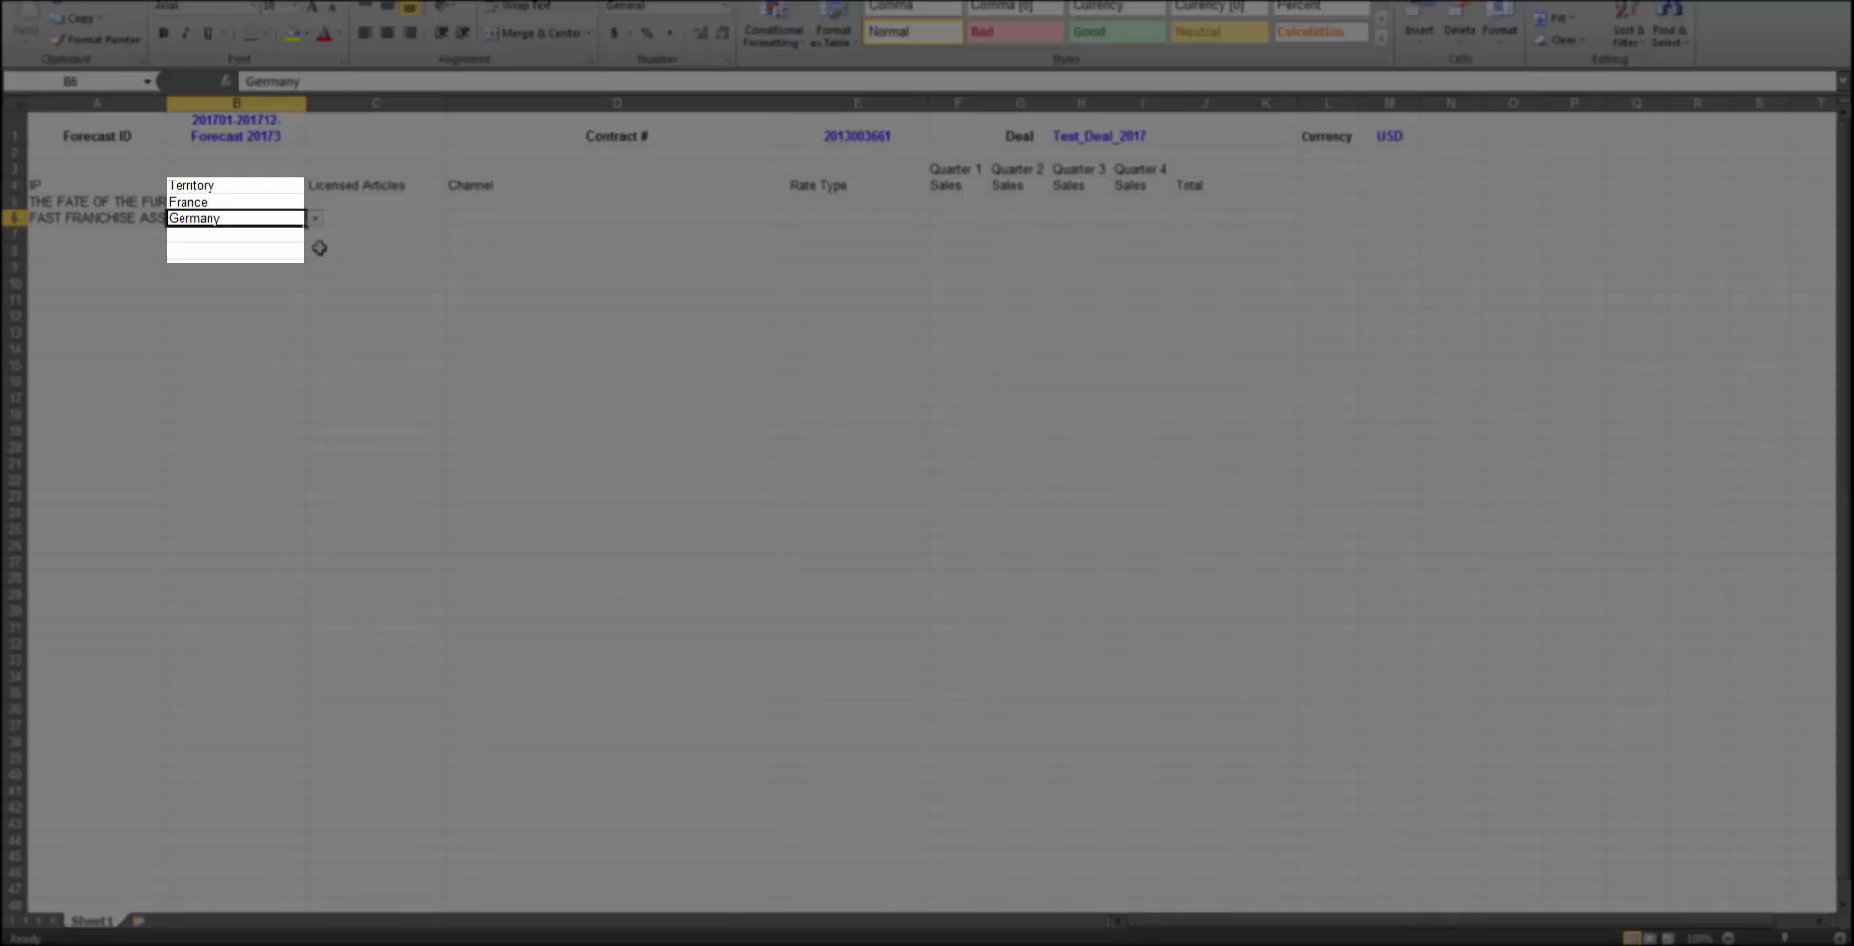
Set the Licensed Articles to Girls Apparel in both rows 5 and 6
left_click(377, 204)
left_click(456, 203)
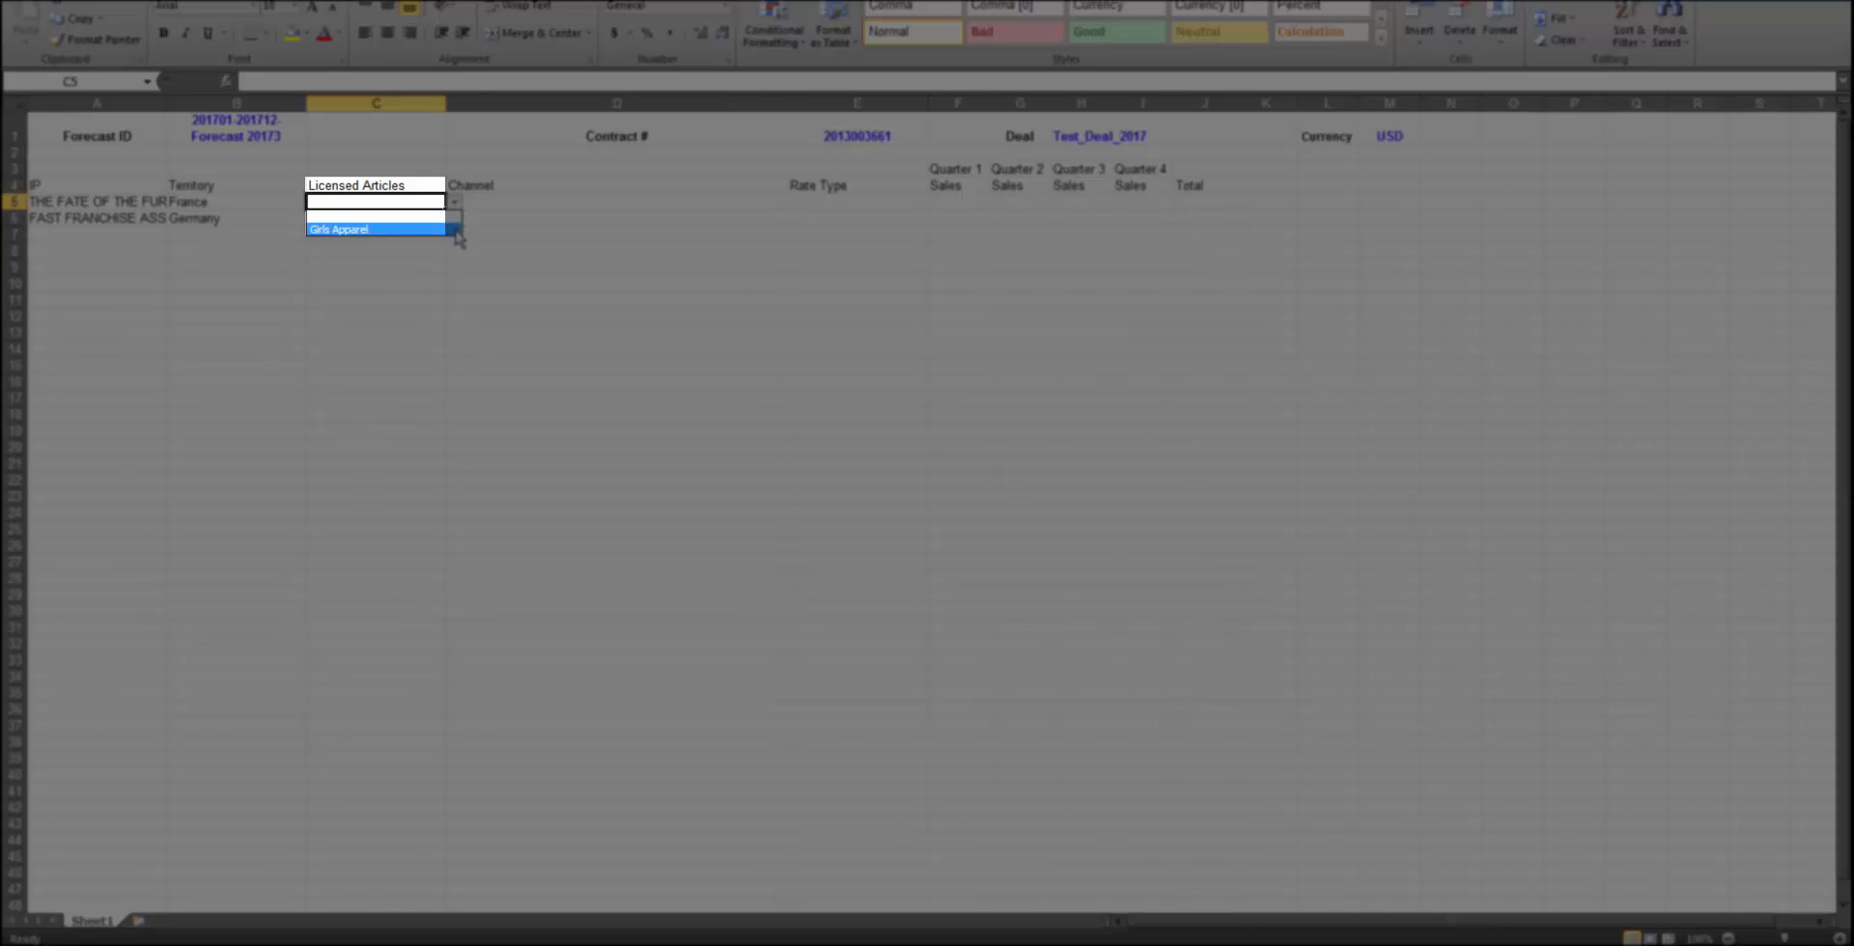
left_click(452, 230)
left_click(434, 221)
left_click(455, 219)
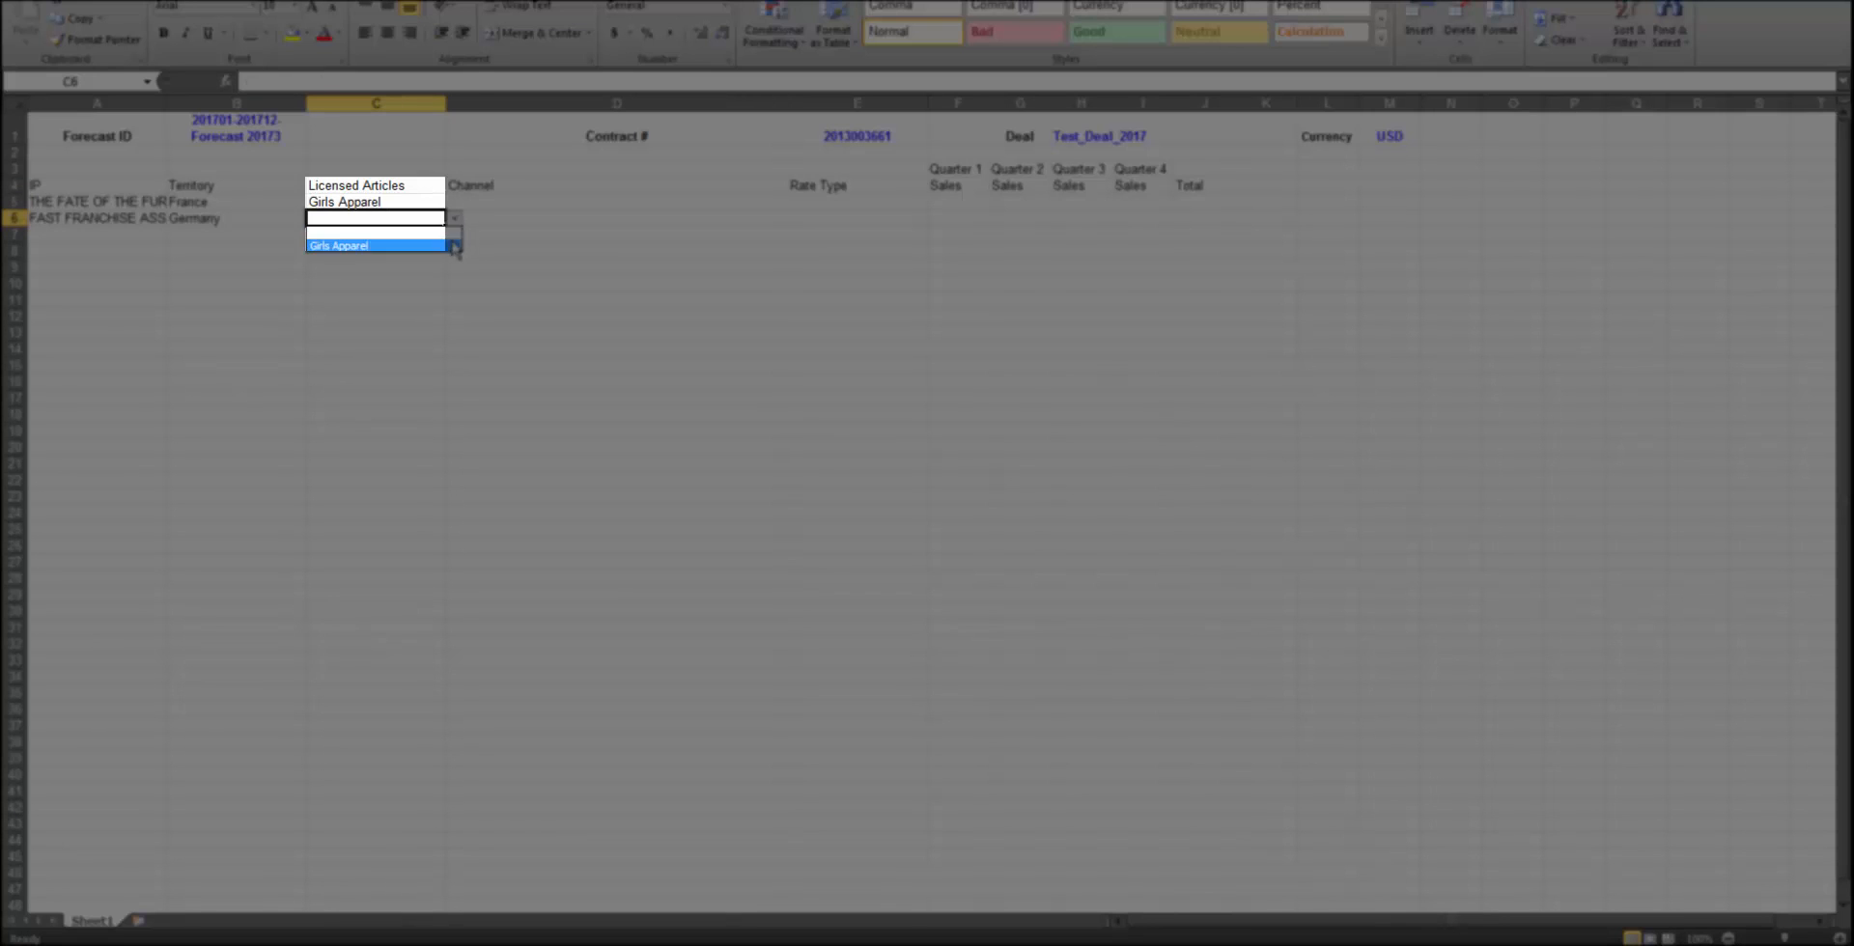
left_click(452, 245)
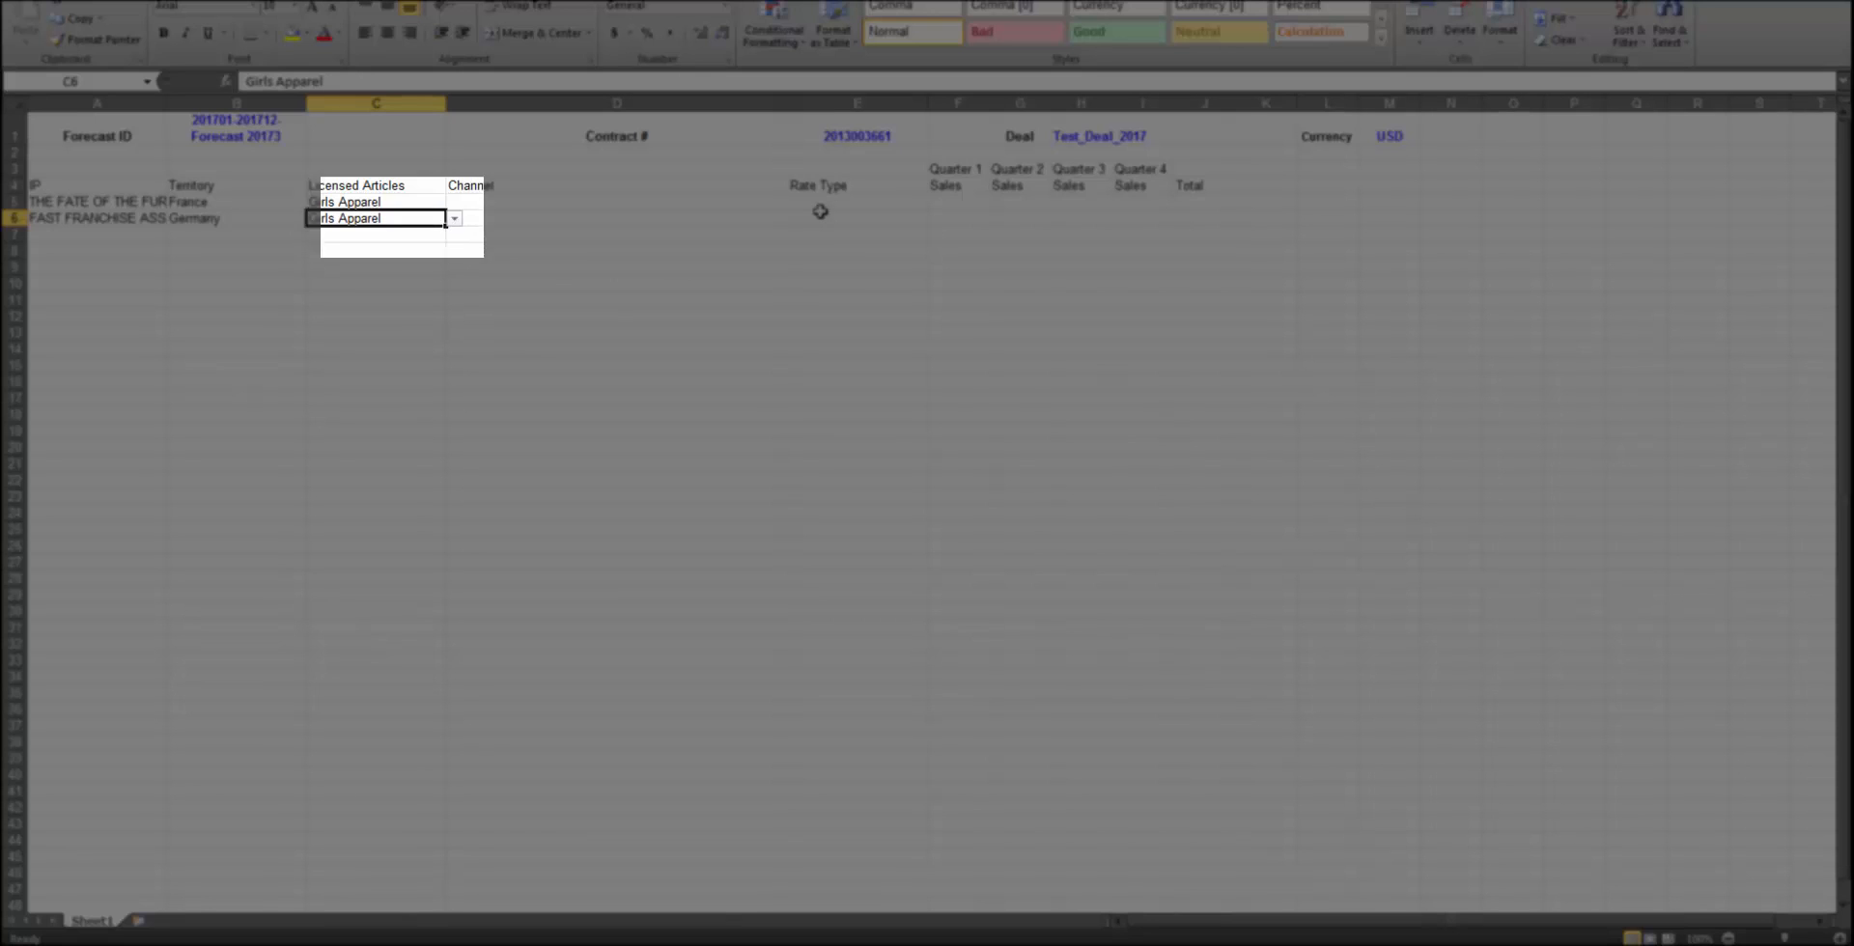
Set the Channel to Burlington Coat Factory in row 5 and Other in row 6
left_click(782, 202)
left_click(795, 204)
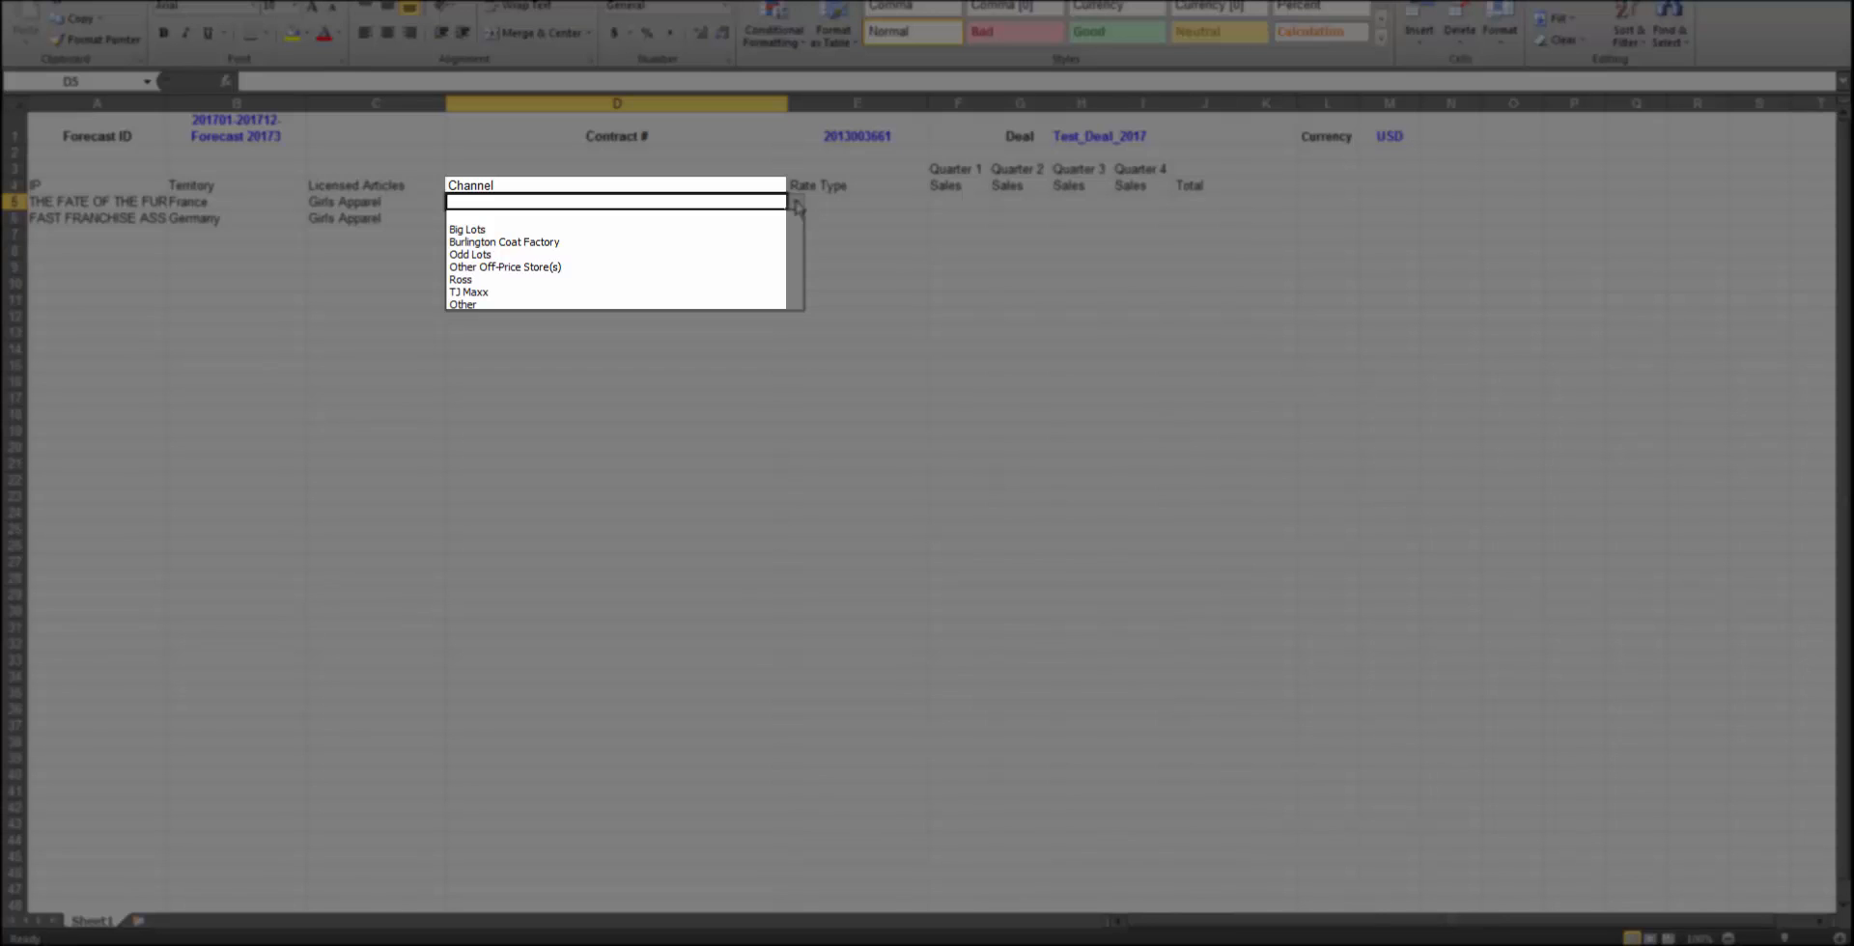
left_click(783, 241)
left_click(766, 218)
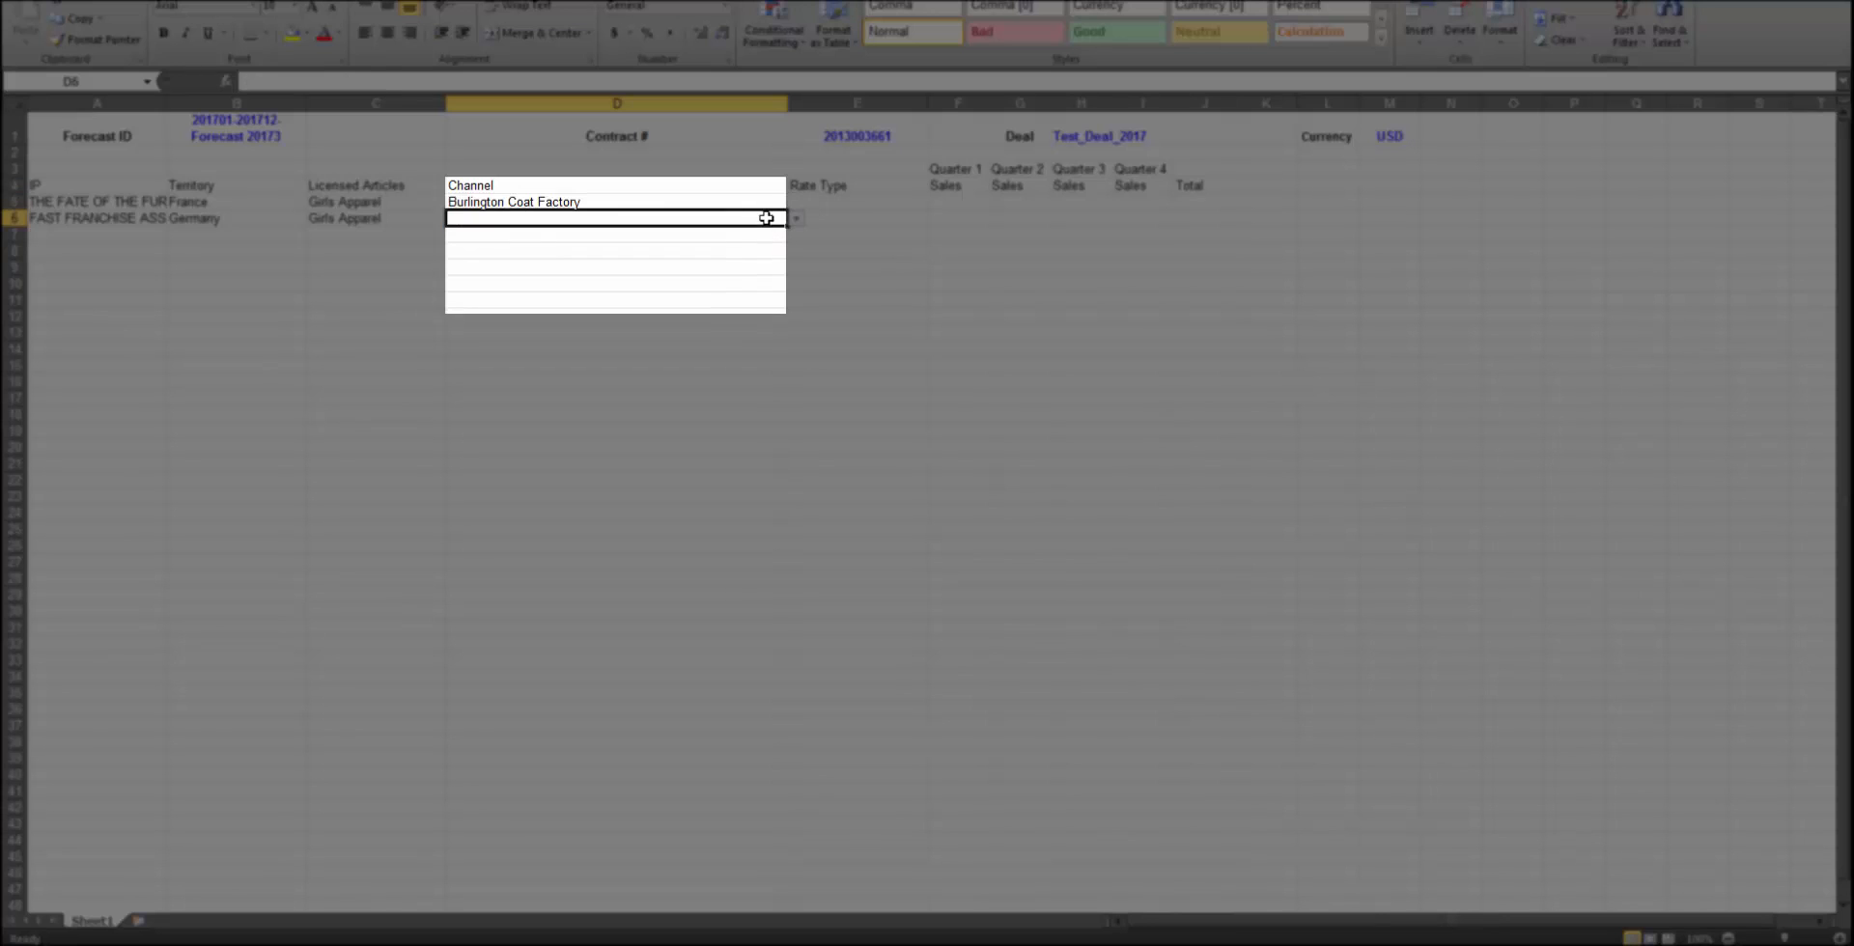
left_click(798, 219)
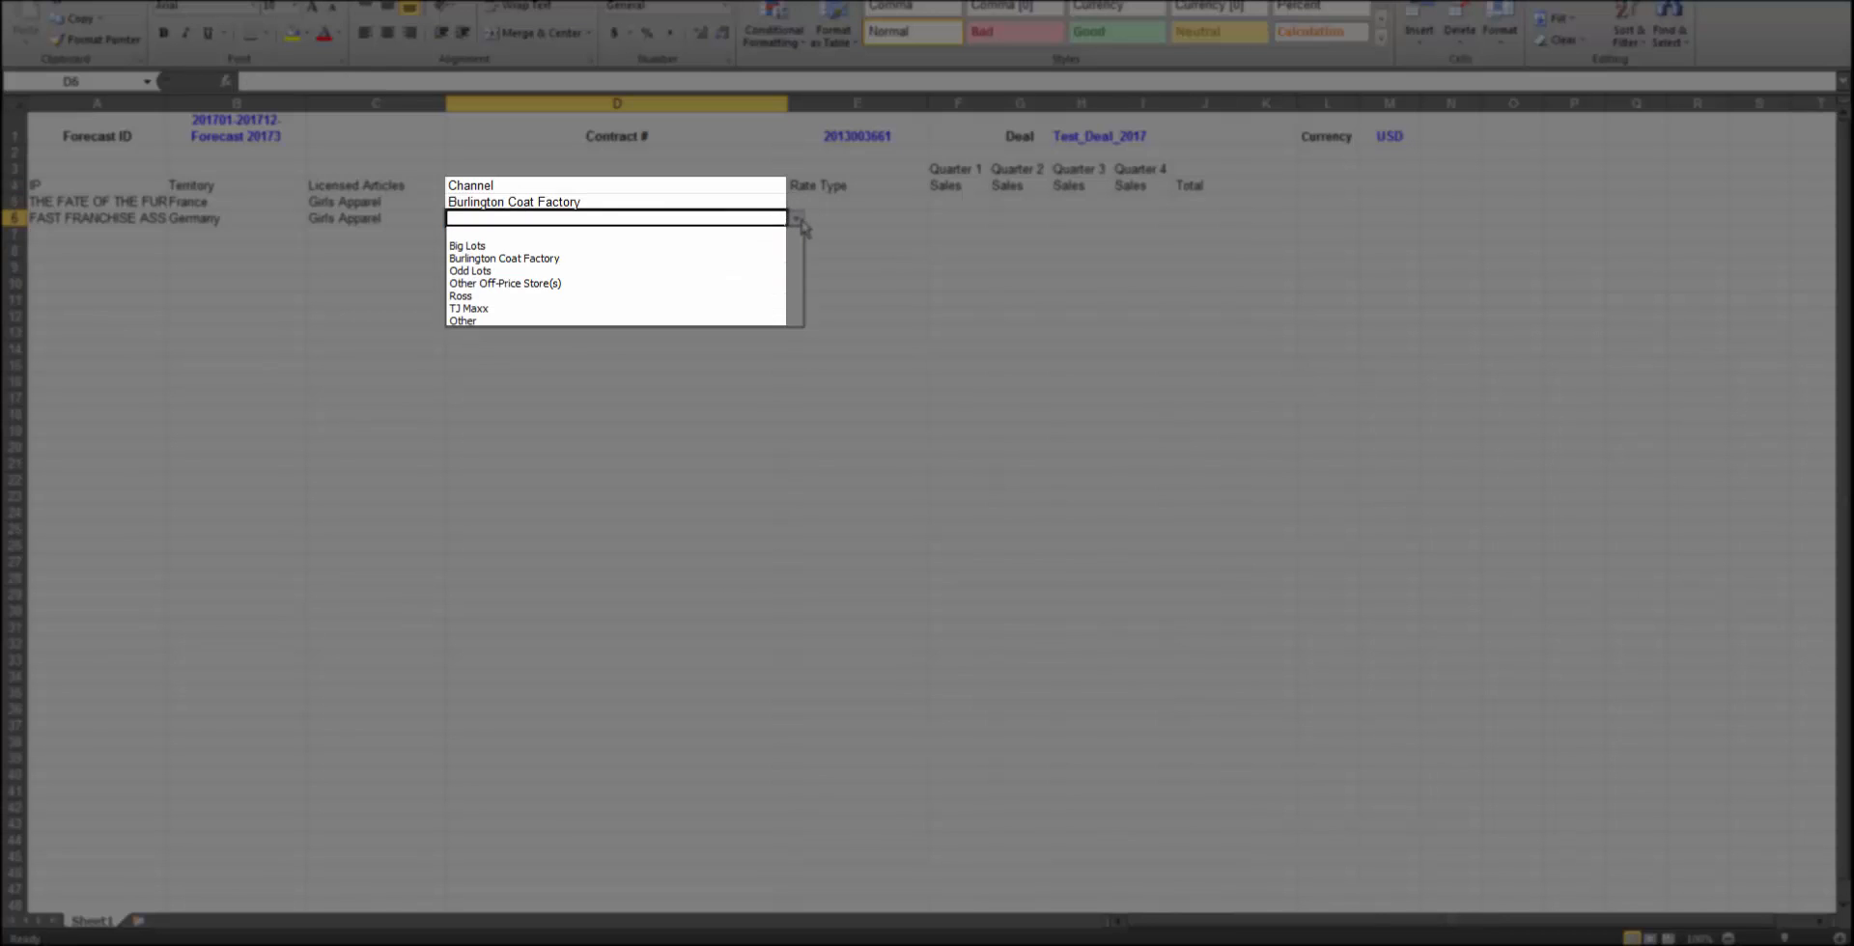
left_click(786, 321)
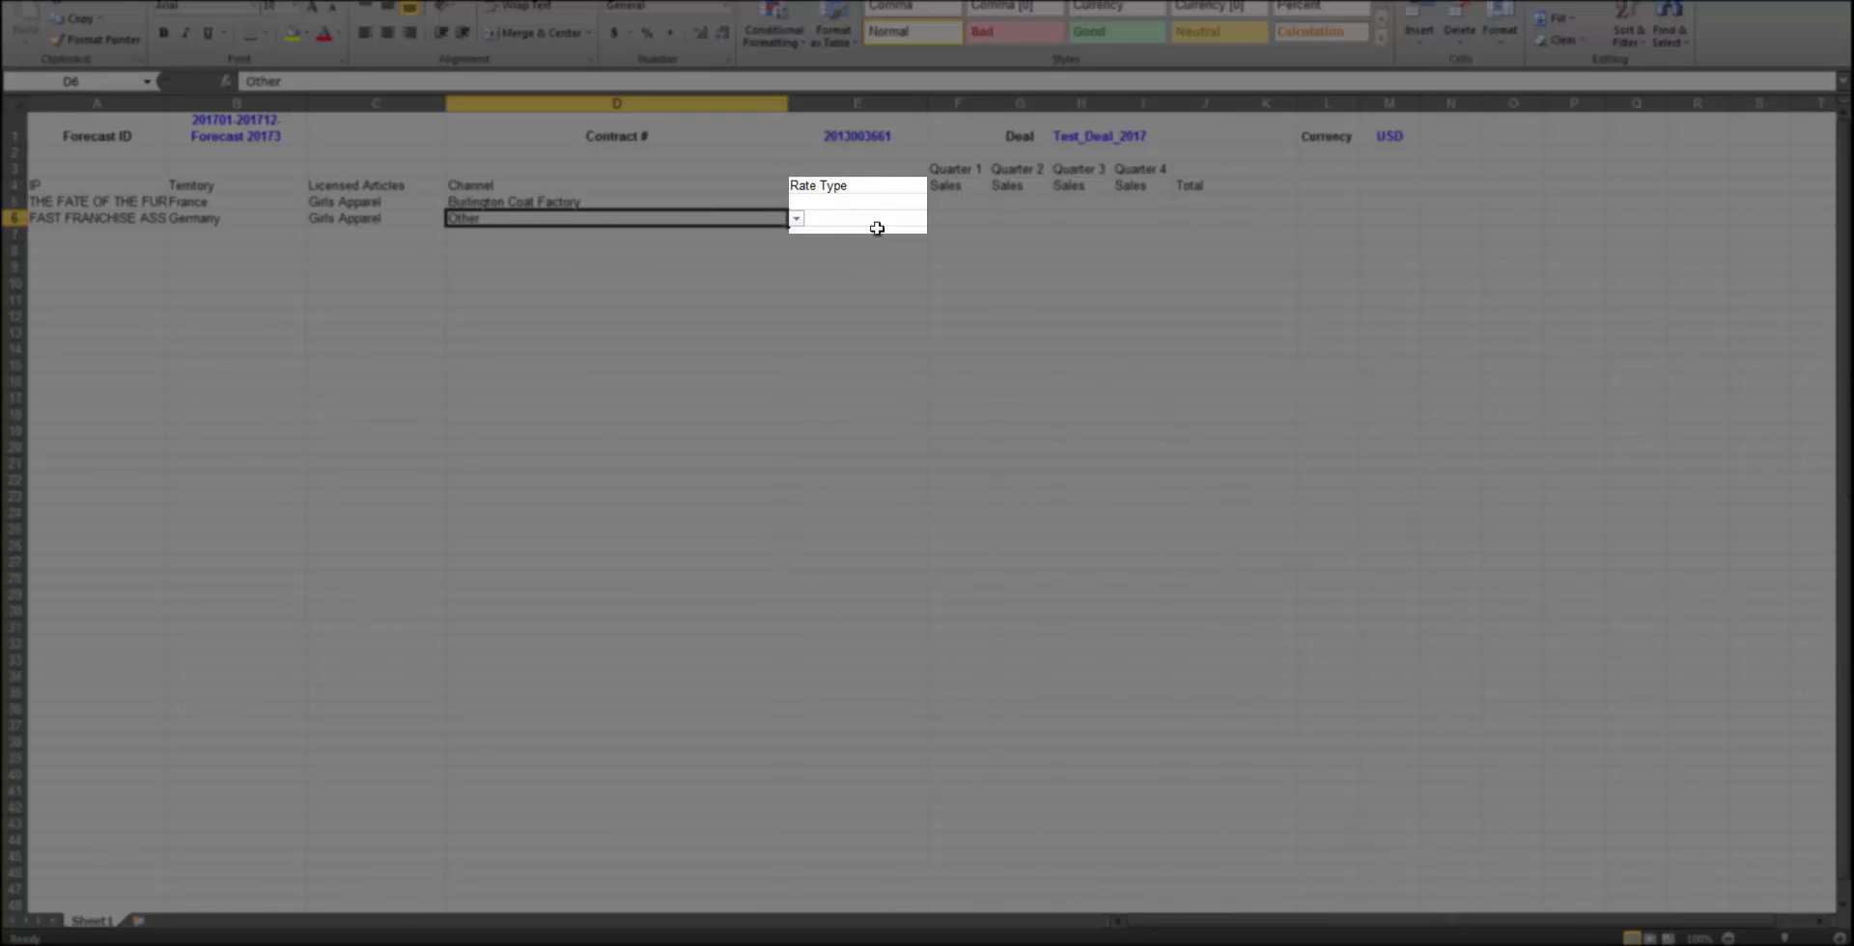
Set the Rate Type to Retail in both rows 5 and 6
left_click(920, 201)
left_click(936, 202)
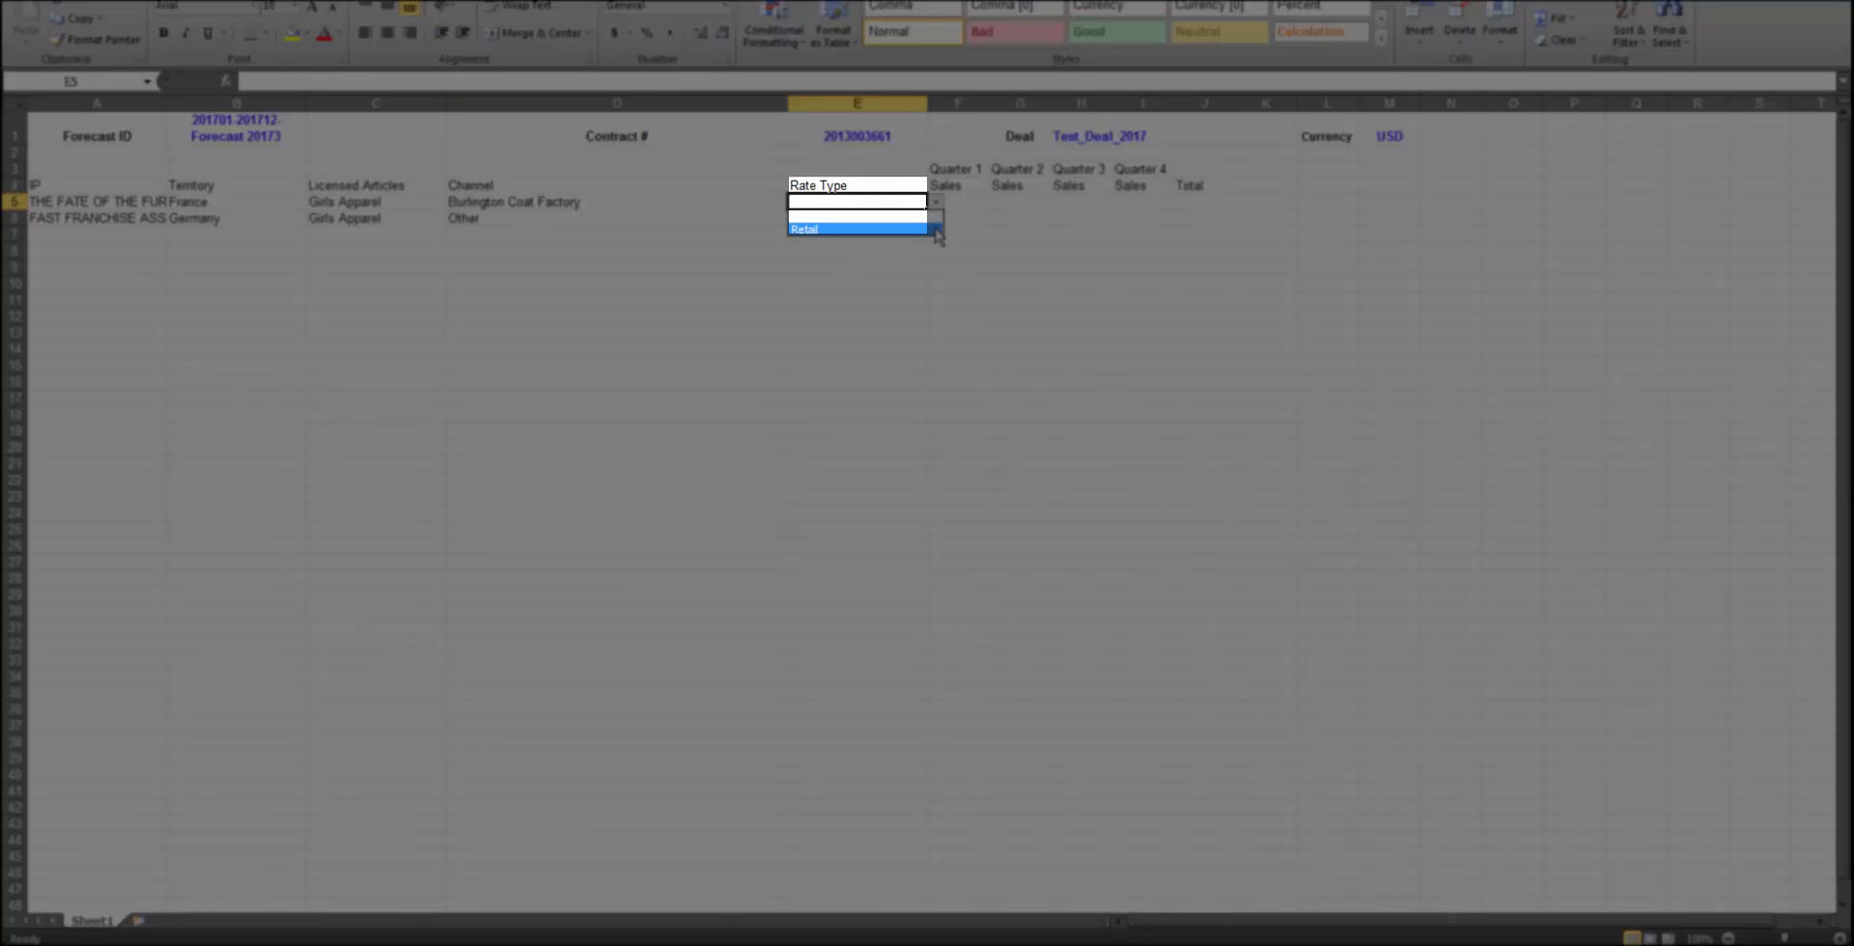
left_click(936, 230)
key("Return")
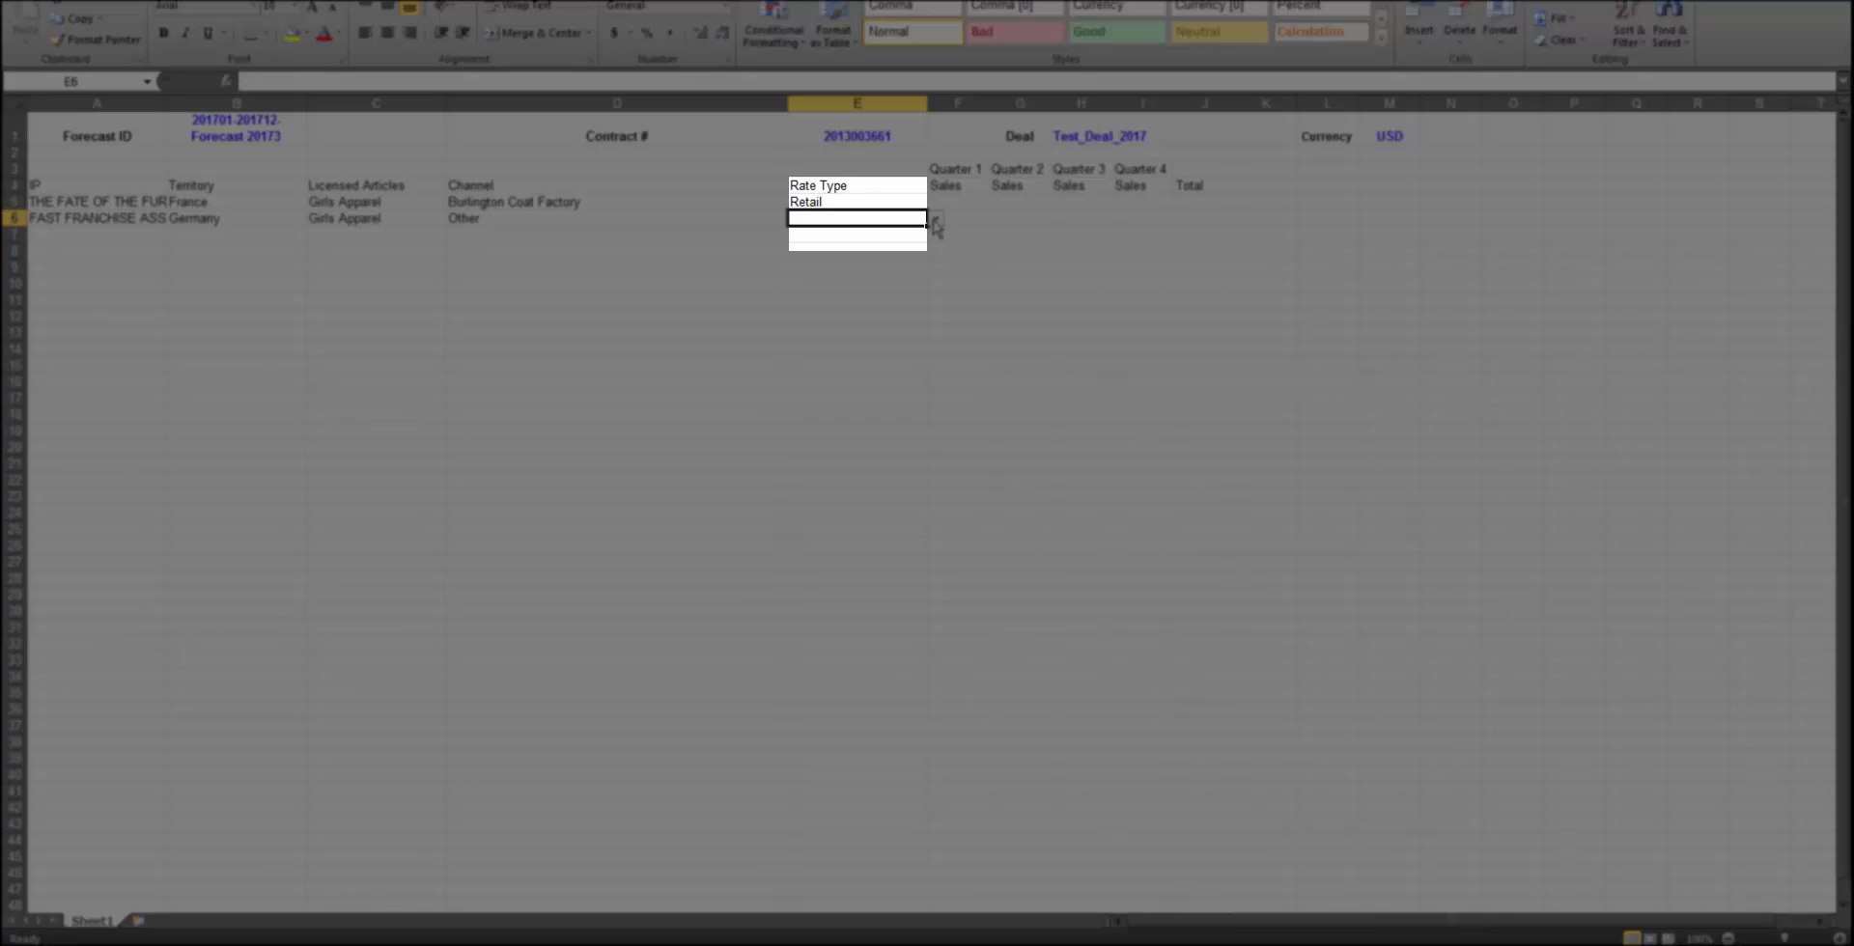
left_click(936, 220)
left_click(927, 246)
Enter quarterly sales of 750, 725, -50 and 775 for Quarters 1 to 4 in row 5
left_click(954, 204)
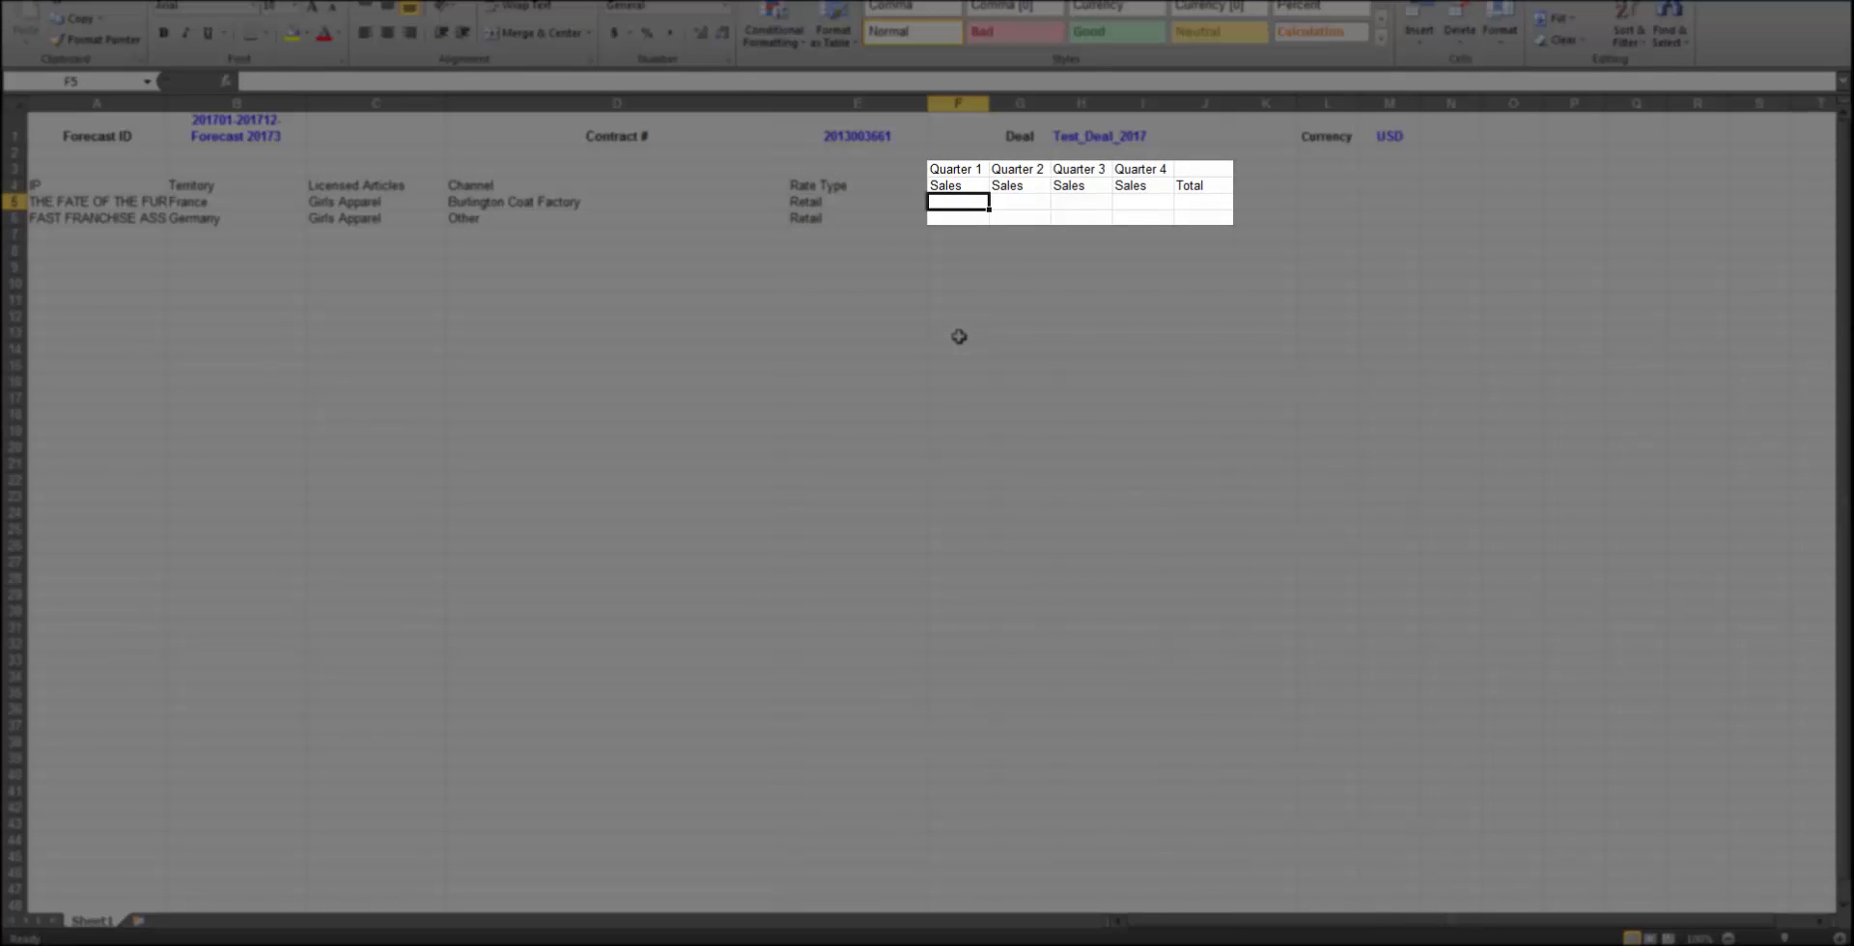
type("750")
key("Tab")
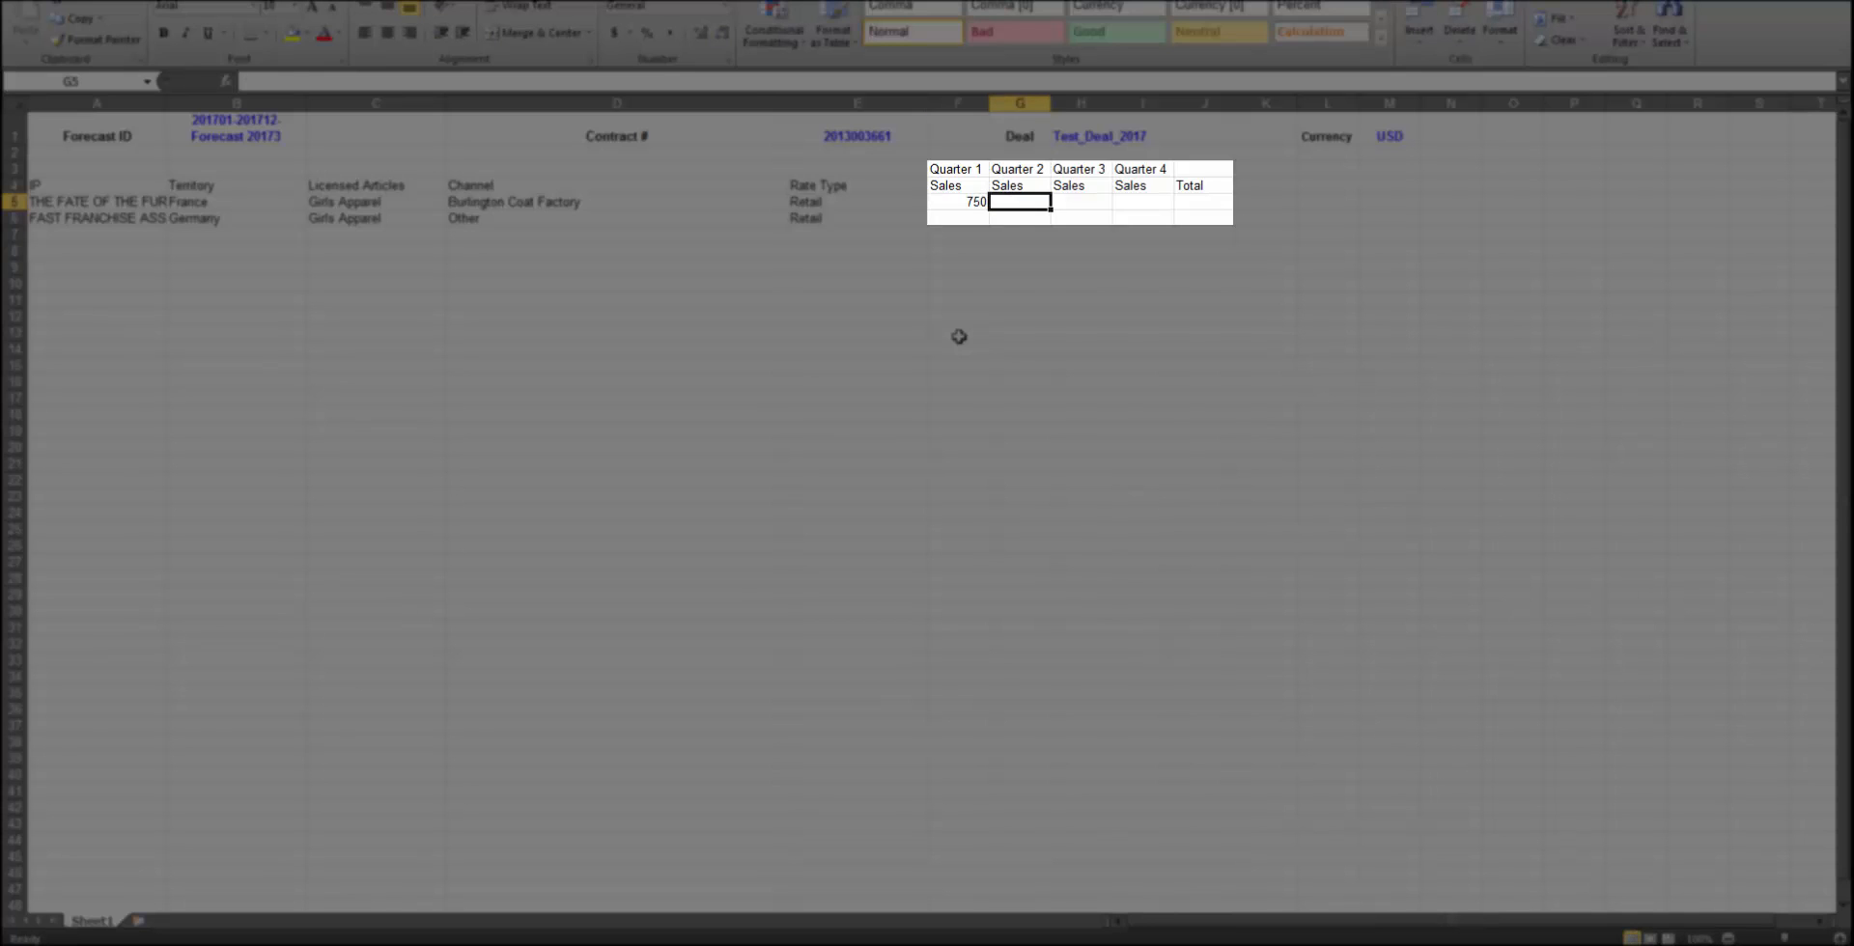
type("725")
key("Tab")
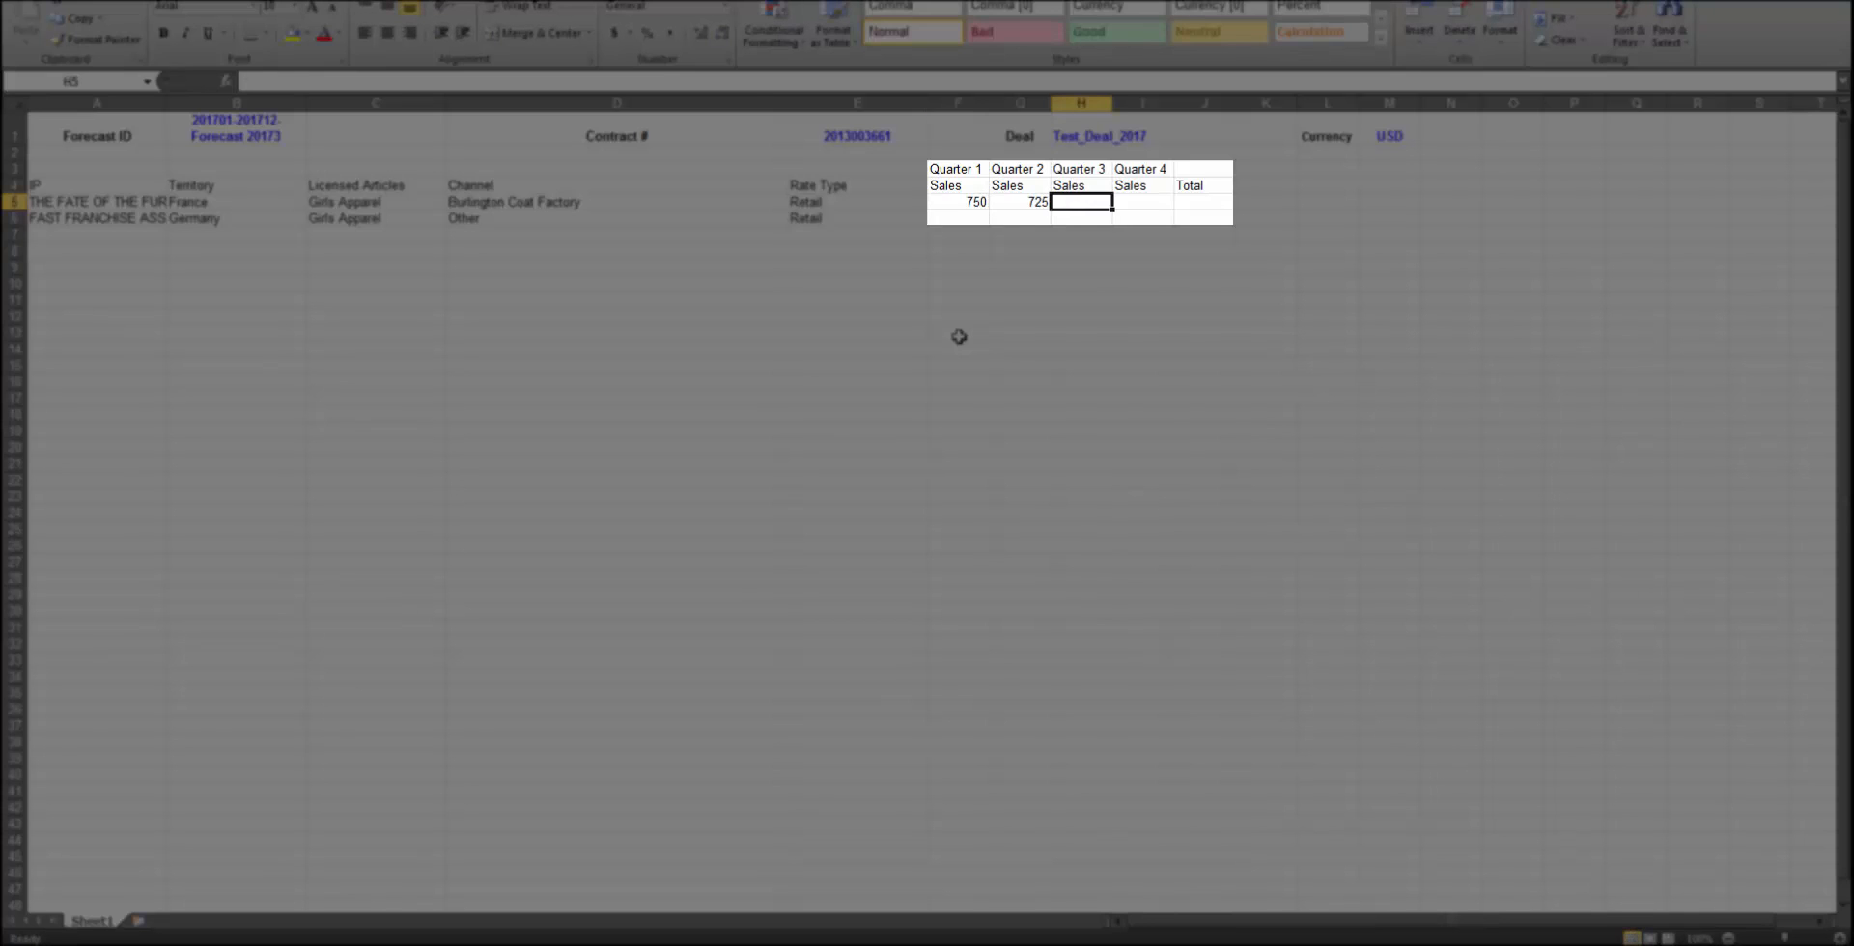
type("-50")
key("Tab")
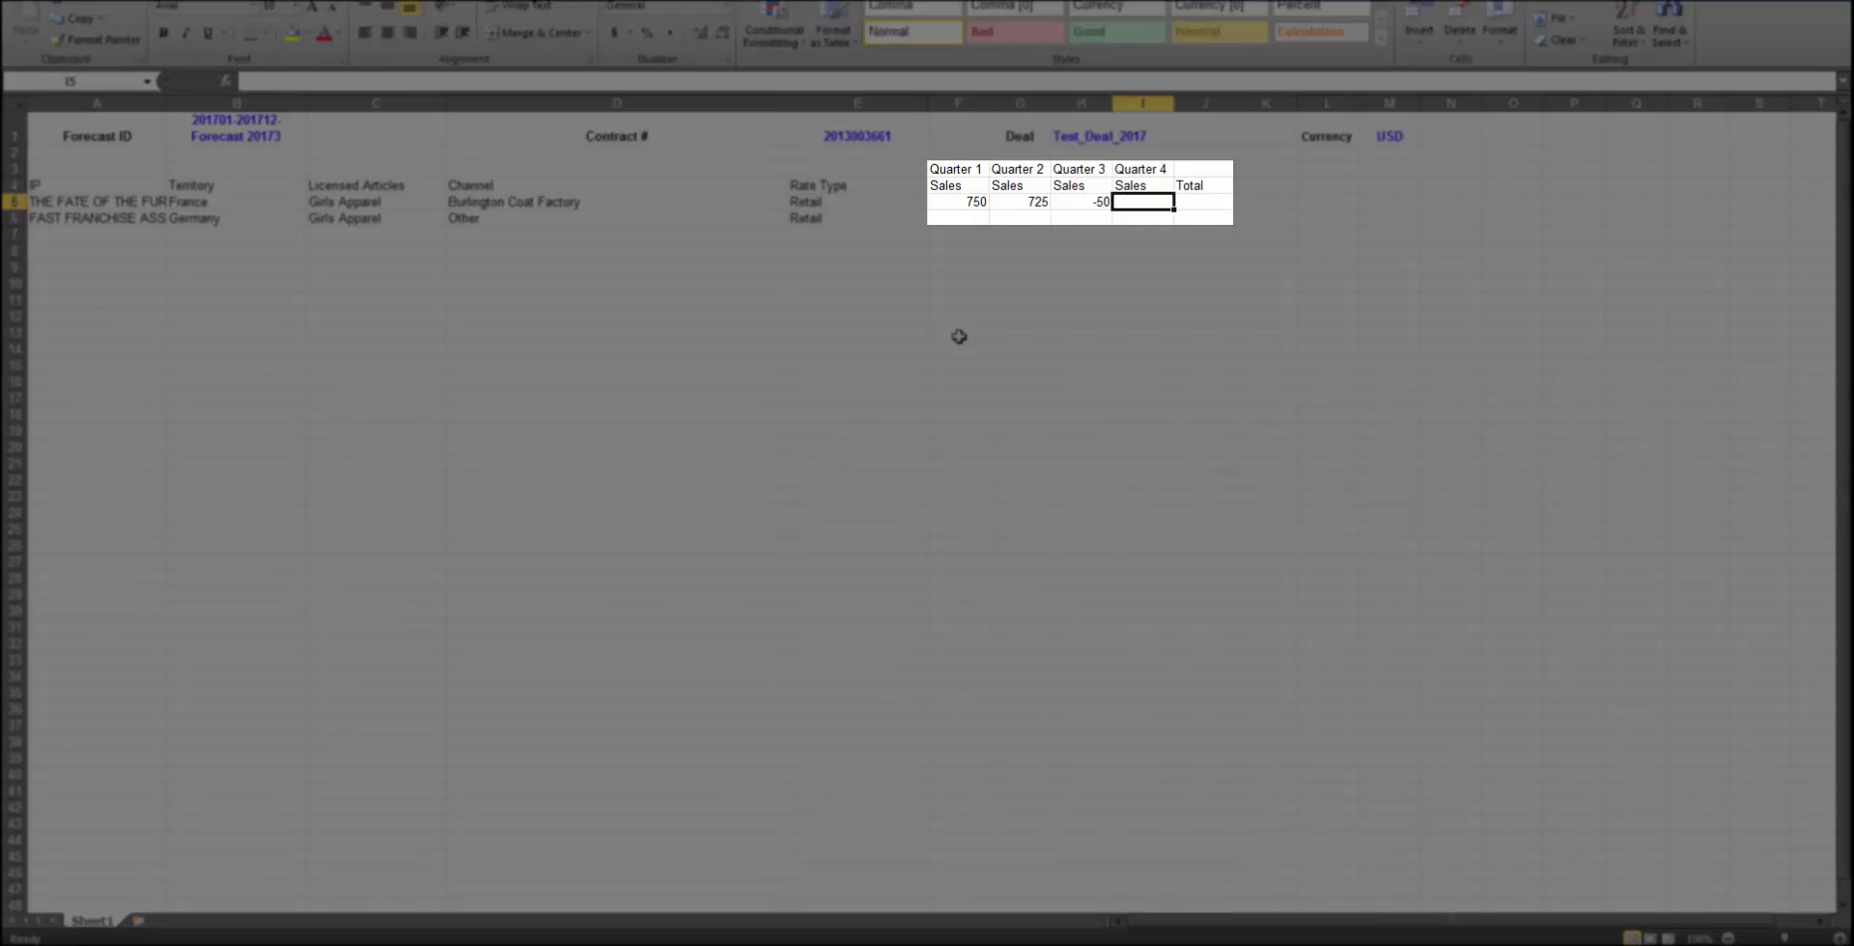
type("775")
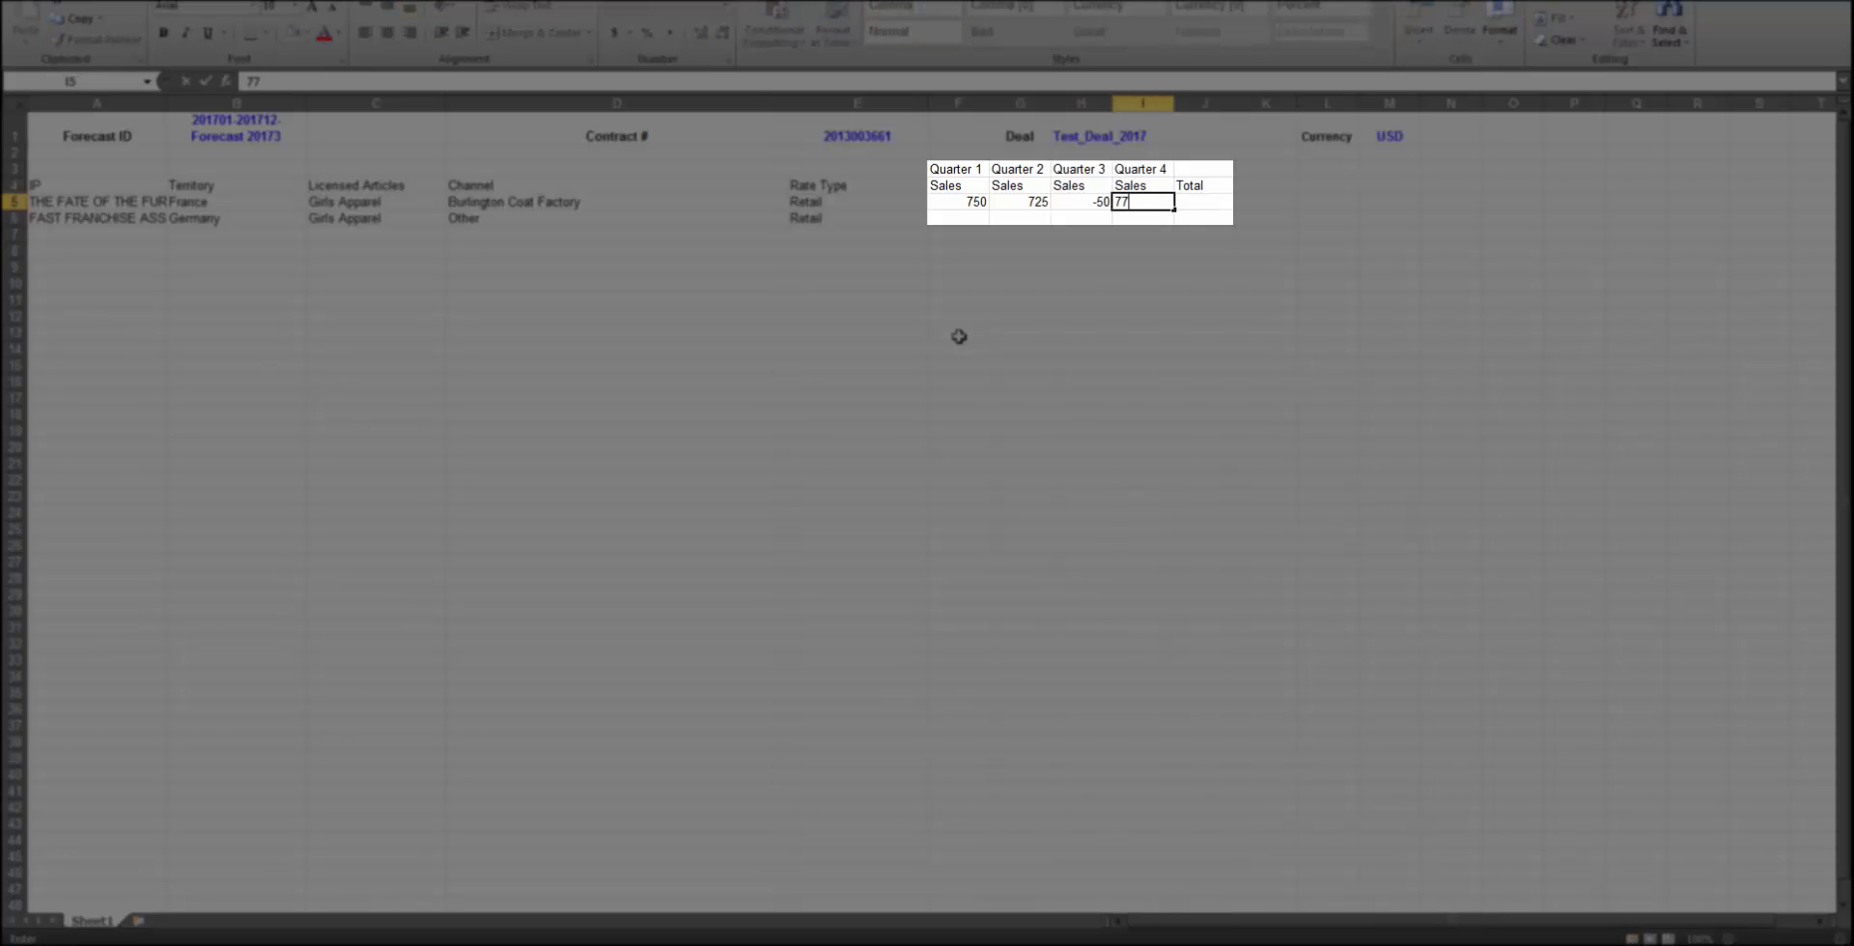
left_click(956, 224)
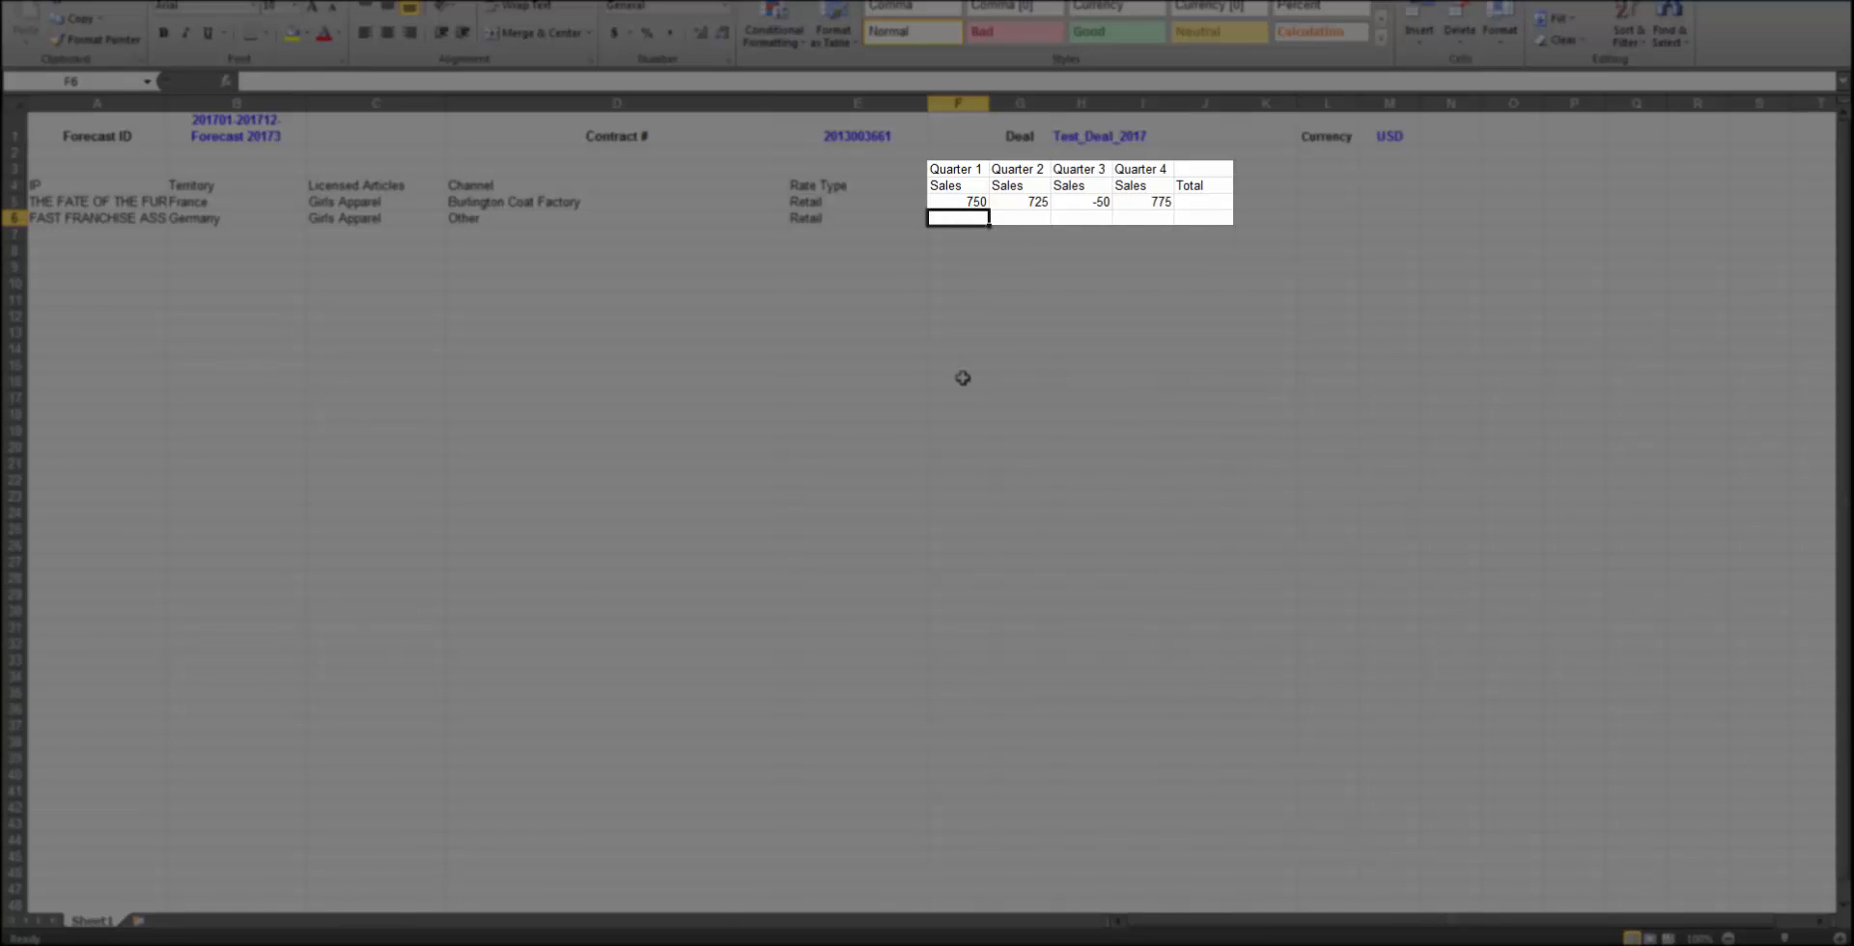
Enter quarterly sales of 675, 650, 675 and -25 for Quarters 1 to 4 in row 6
type("675")
key("Tab")
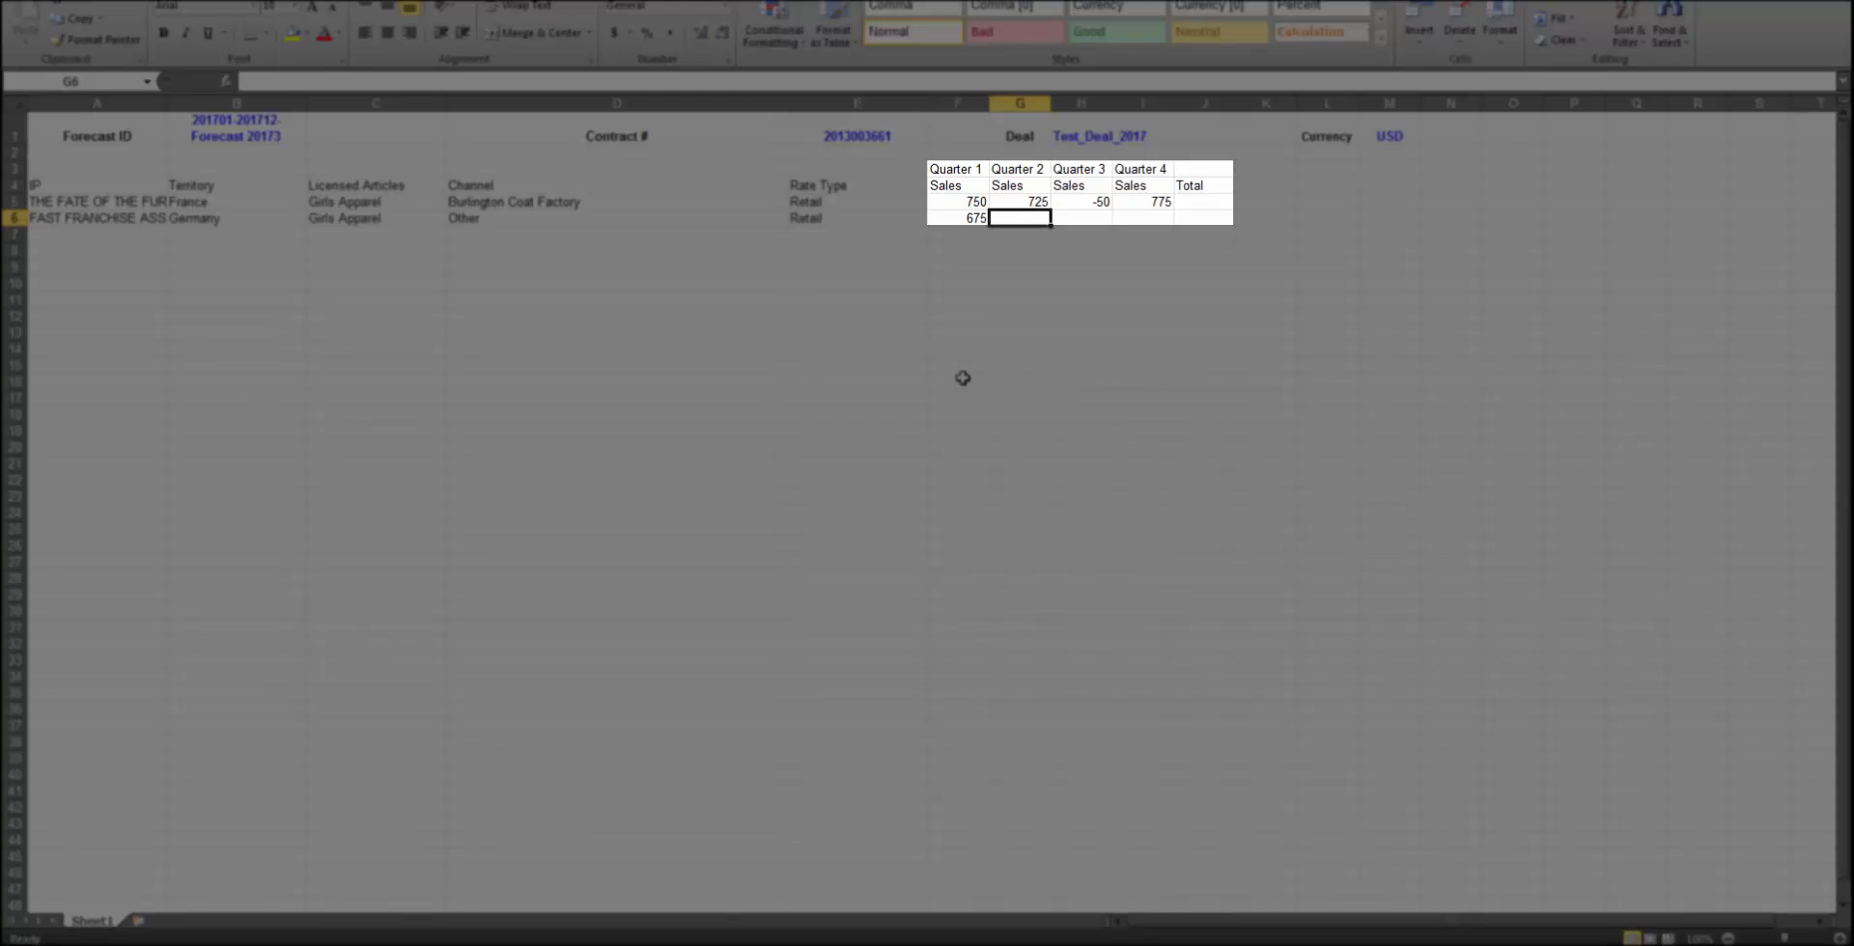
type("650")
key("Tab")
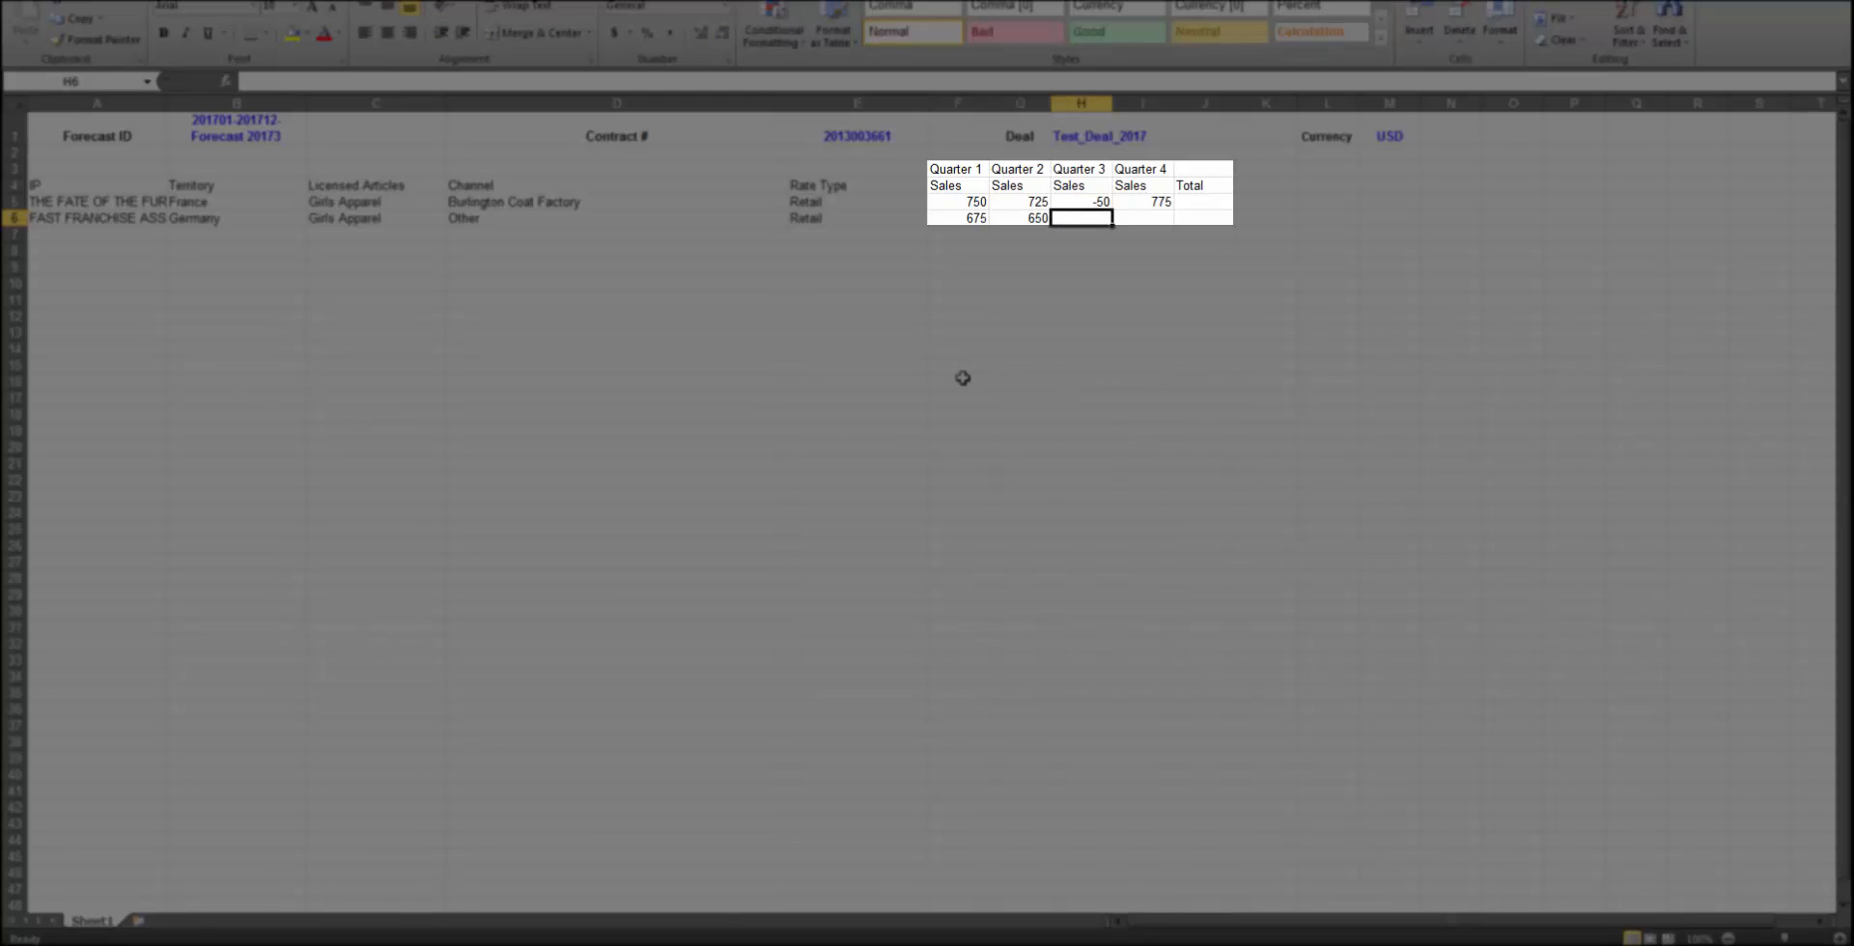
type("675")
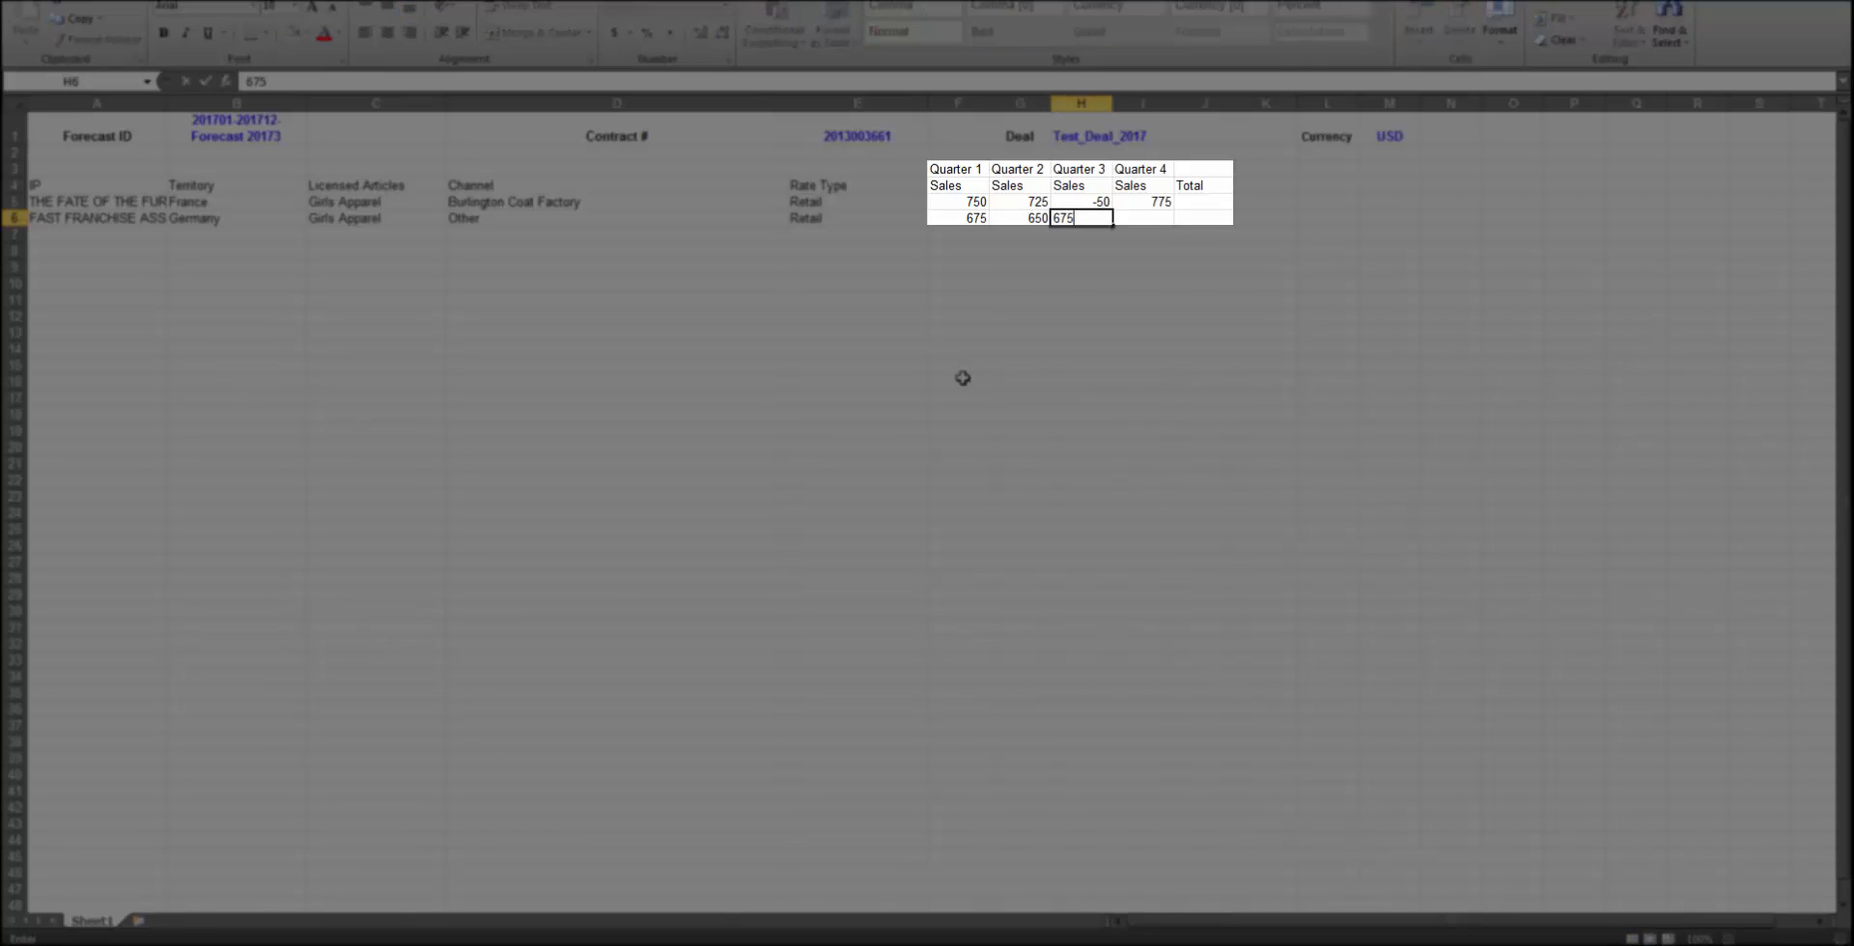
key("Tab")
type("-25")
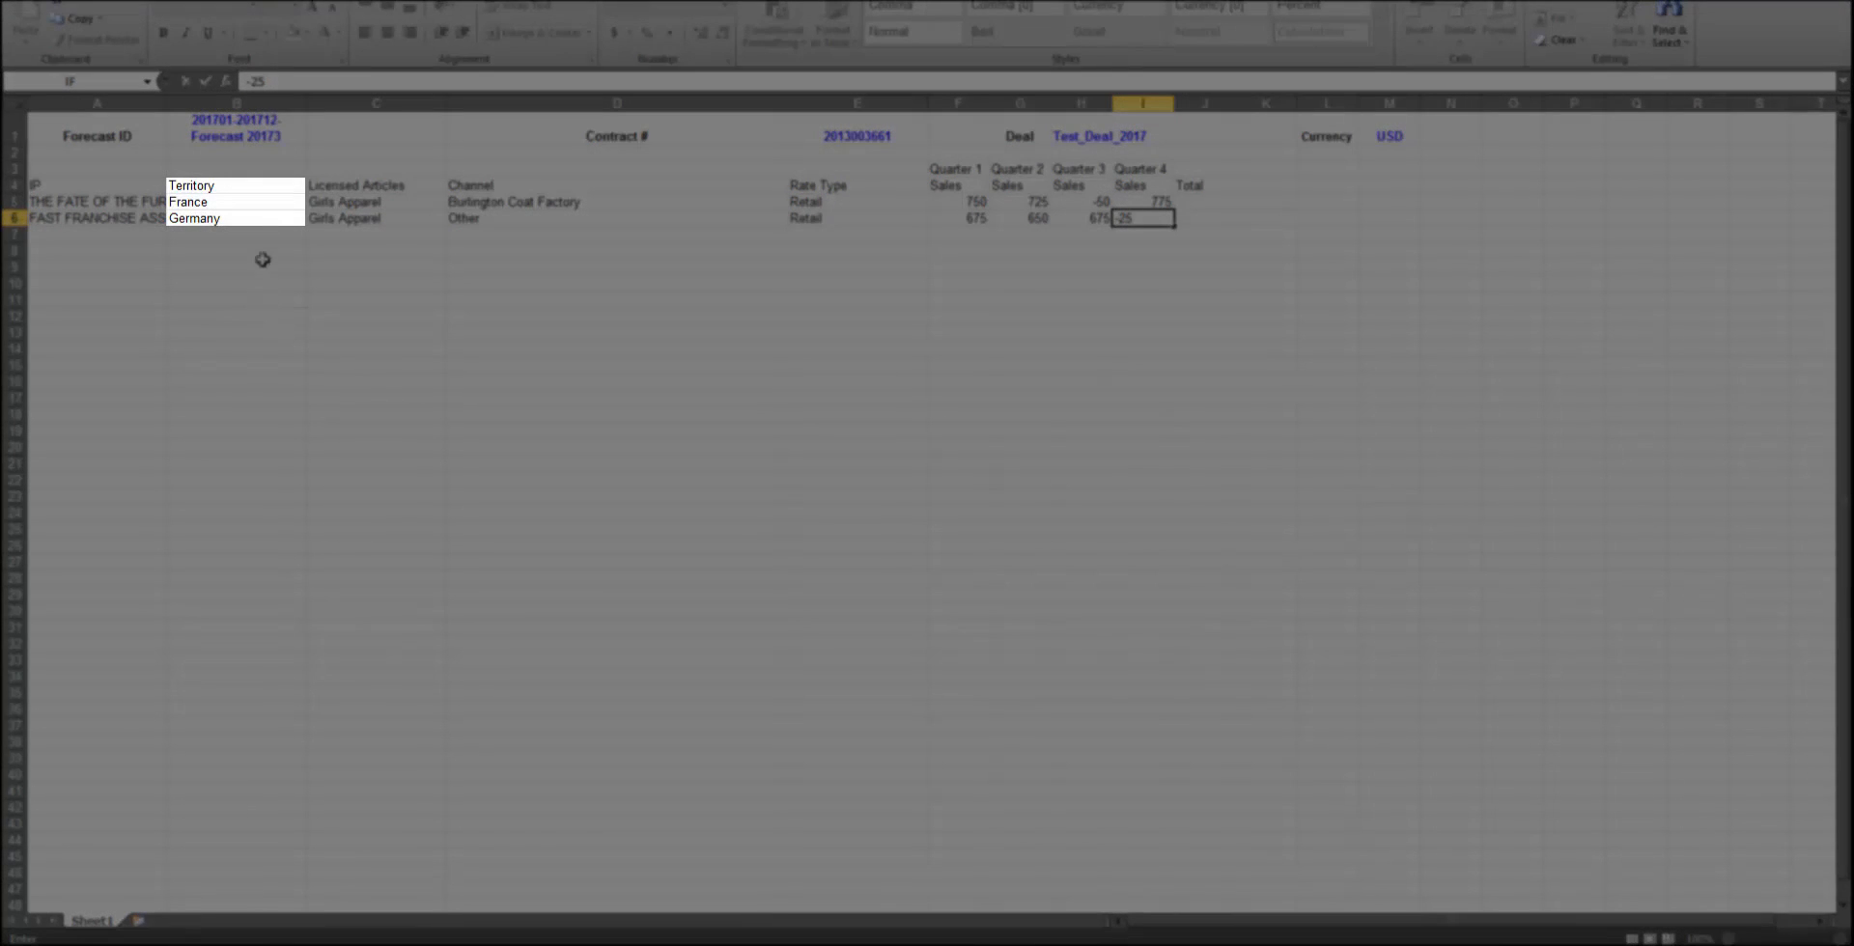
Clear the Territory in row 6 and save the workbook
left_click(262, 220)
left_click(314, 219)
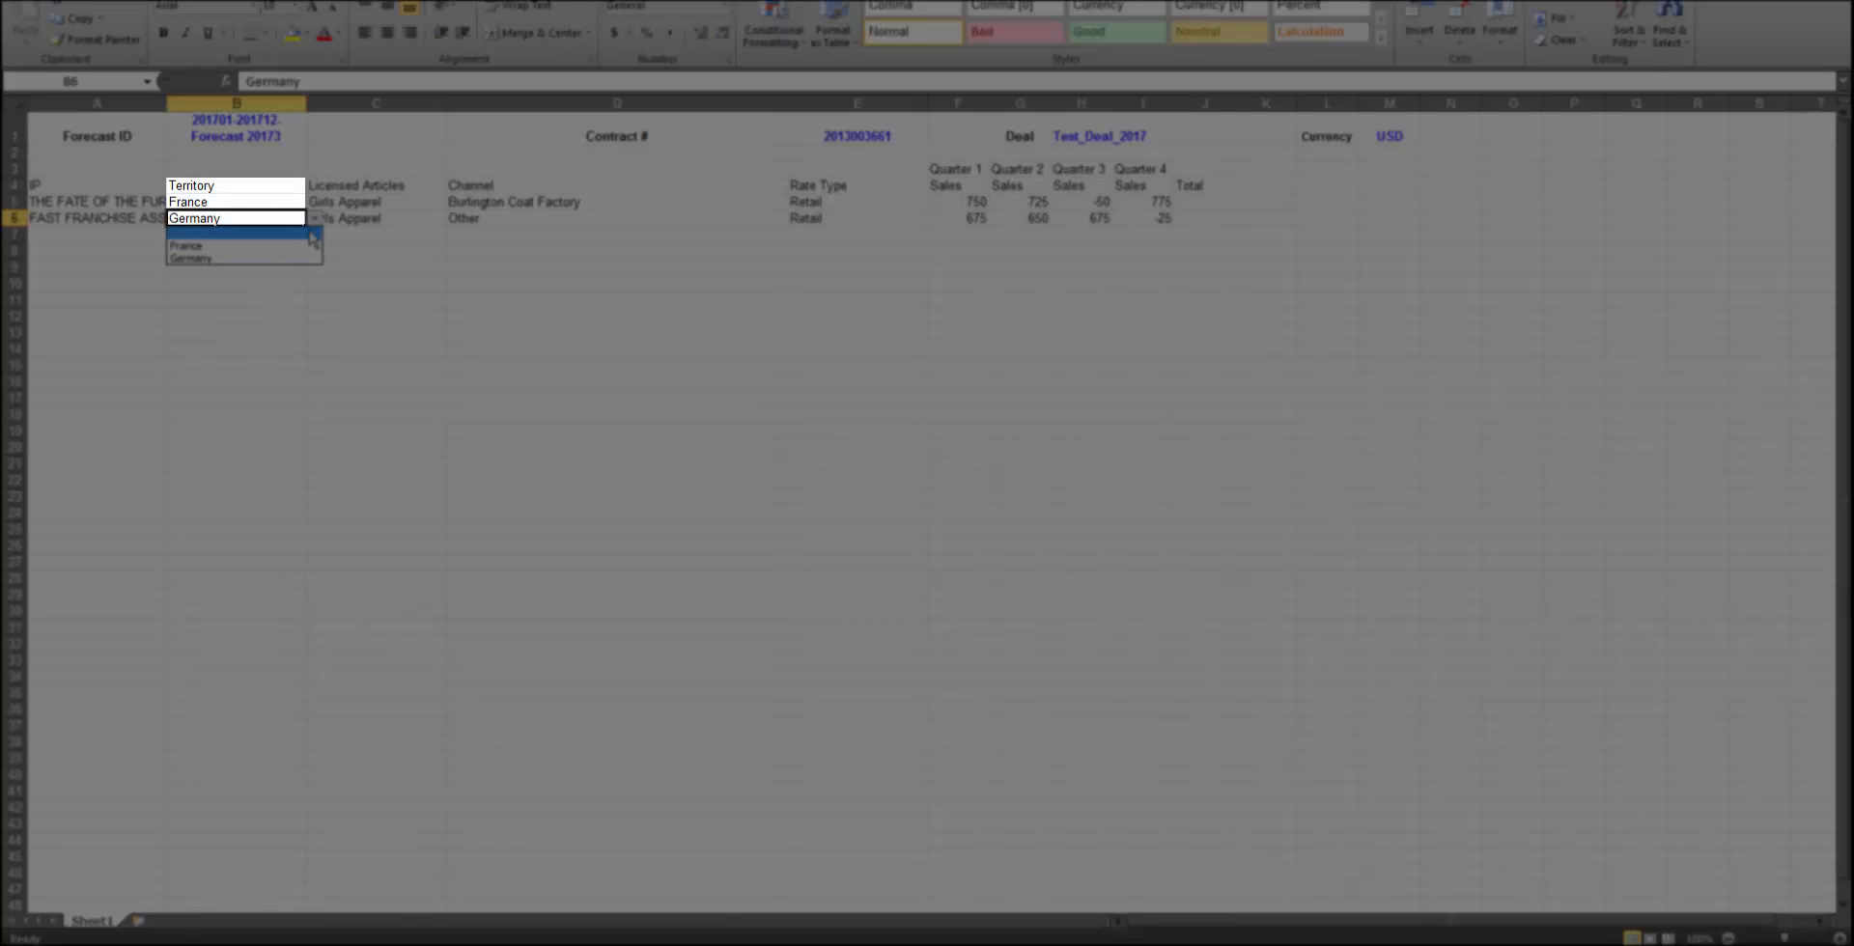
left_click(313, 238)
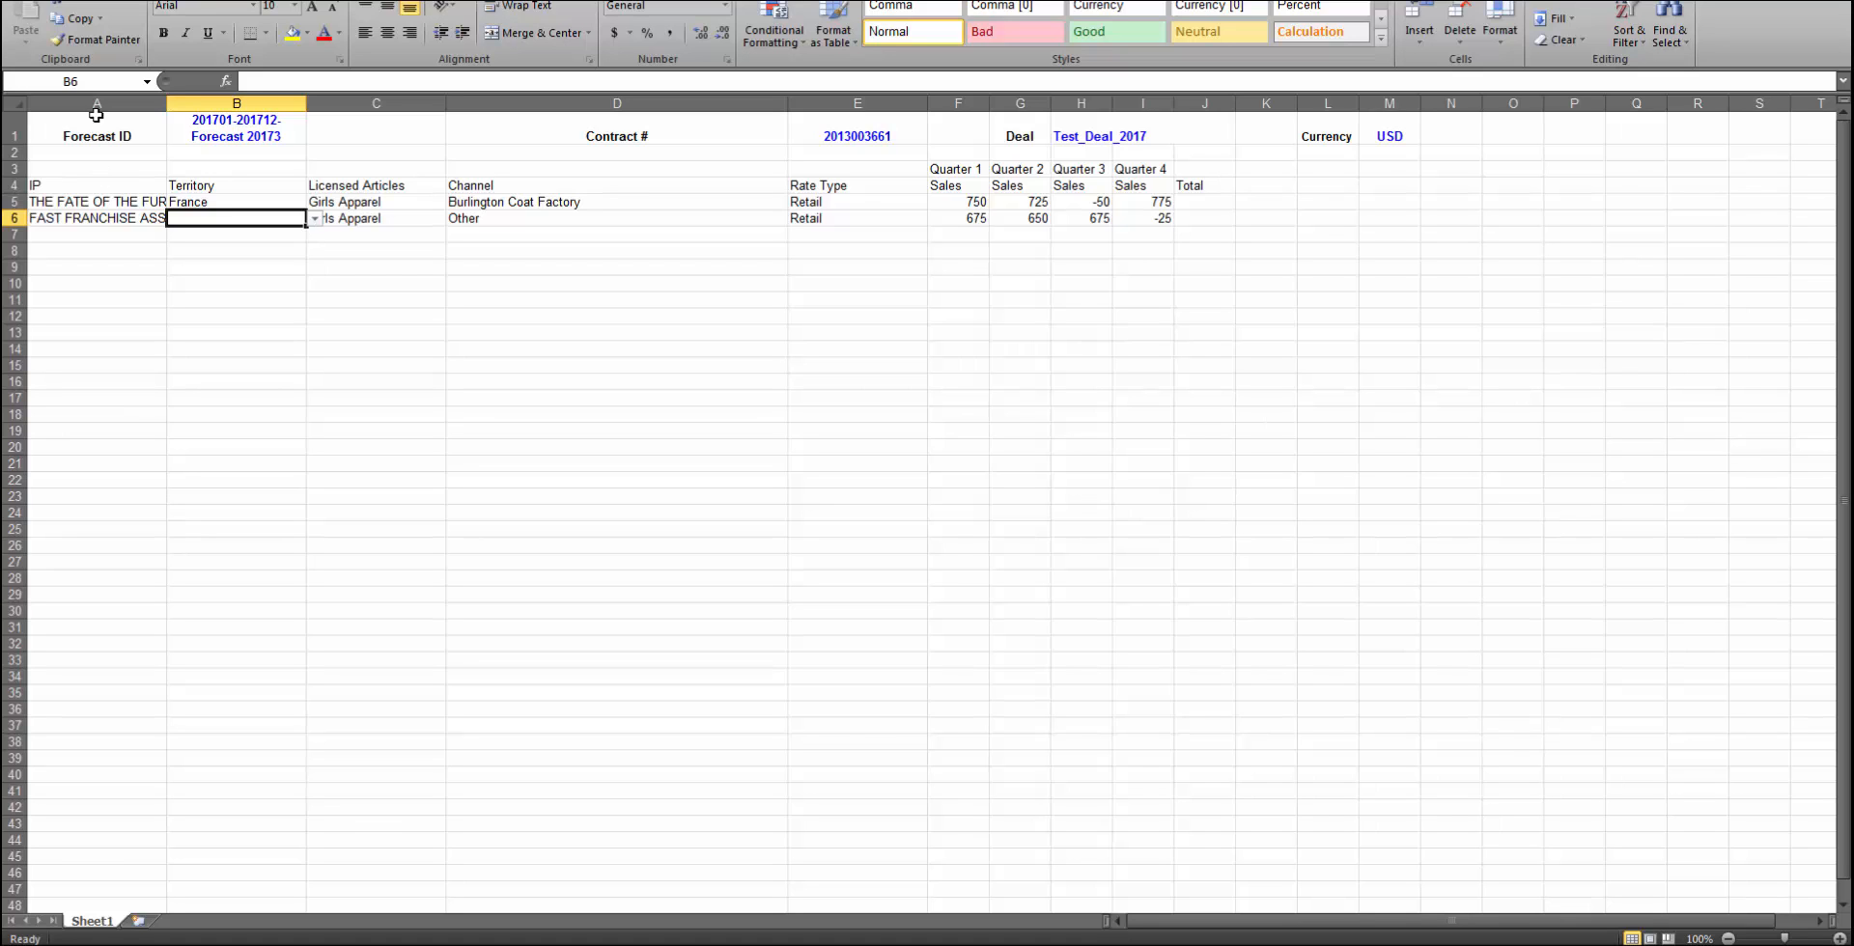
left_click(29, 1)
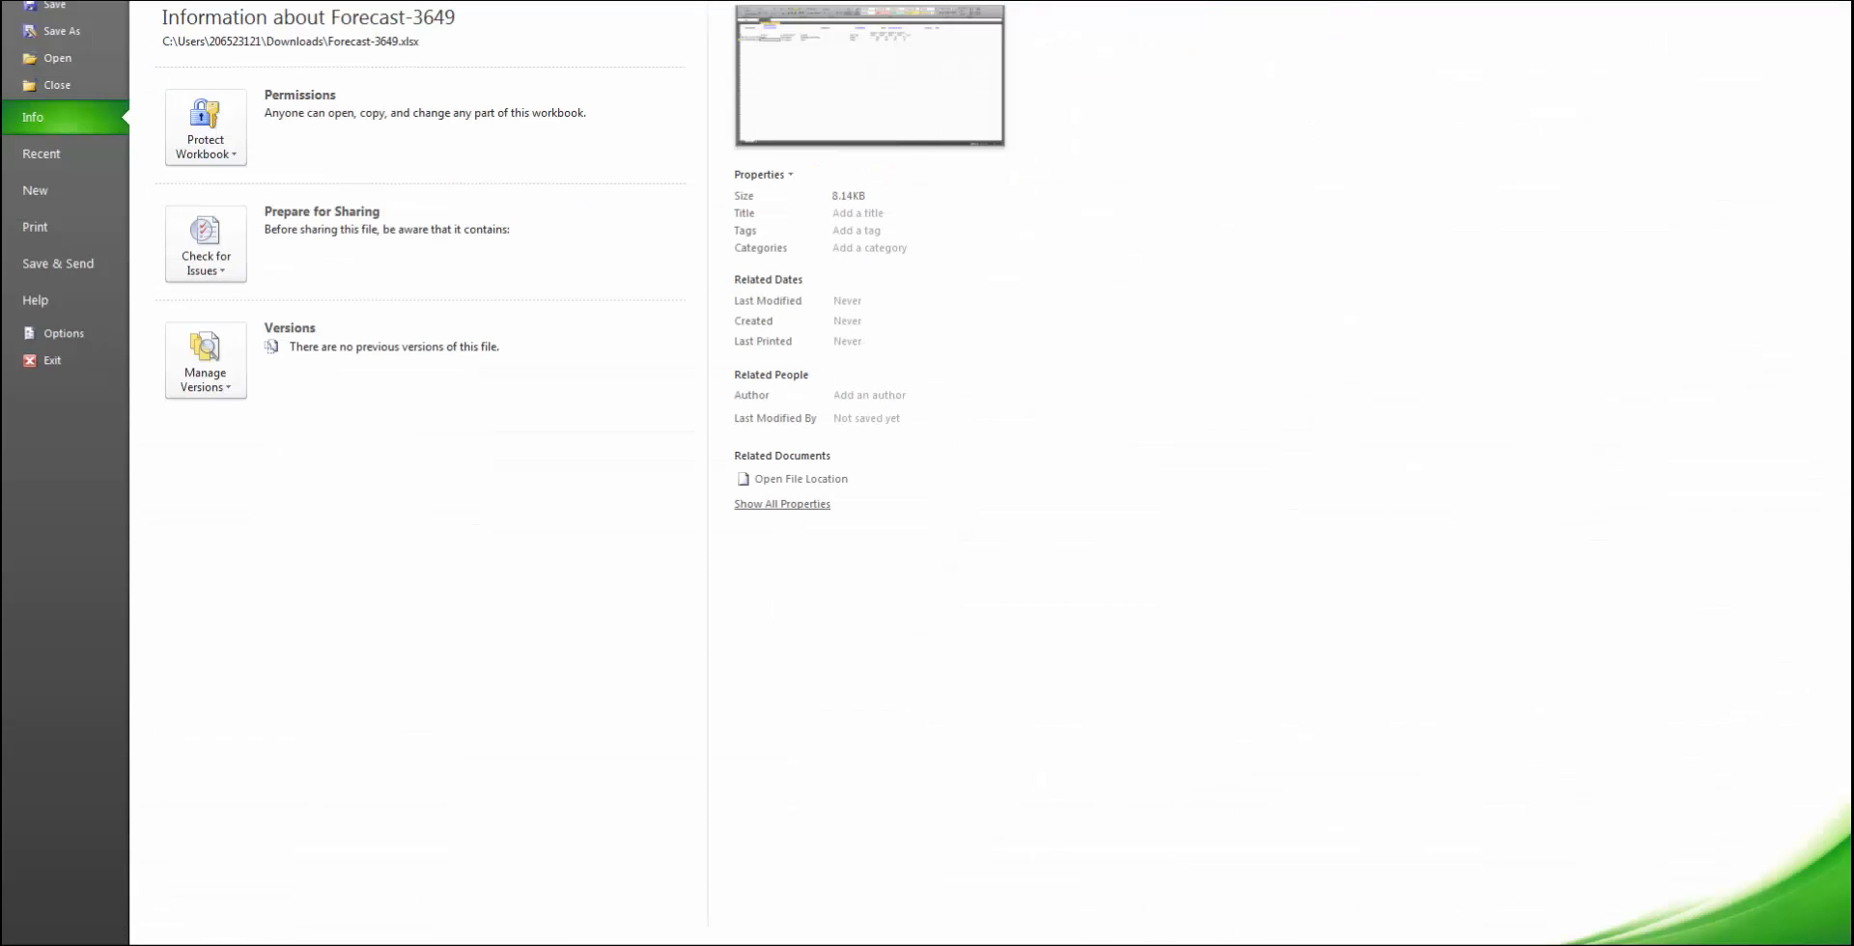
left_click(79, 32)
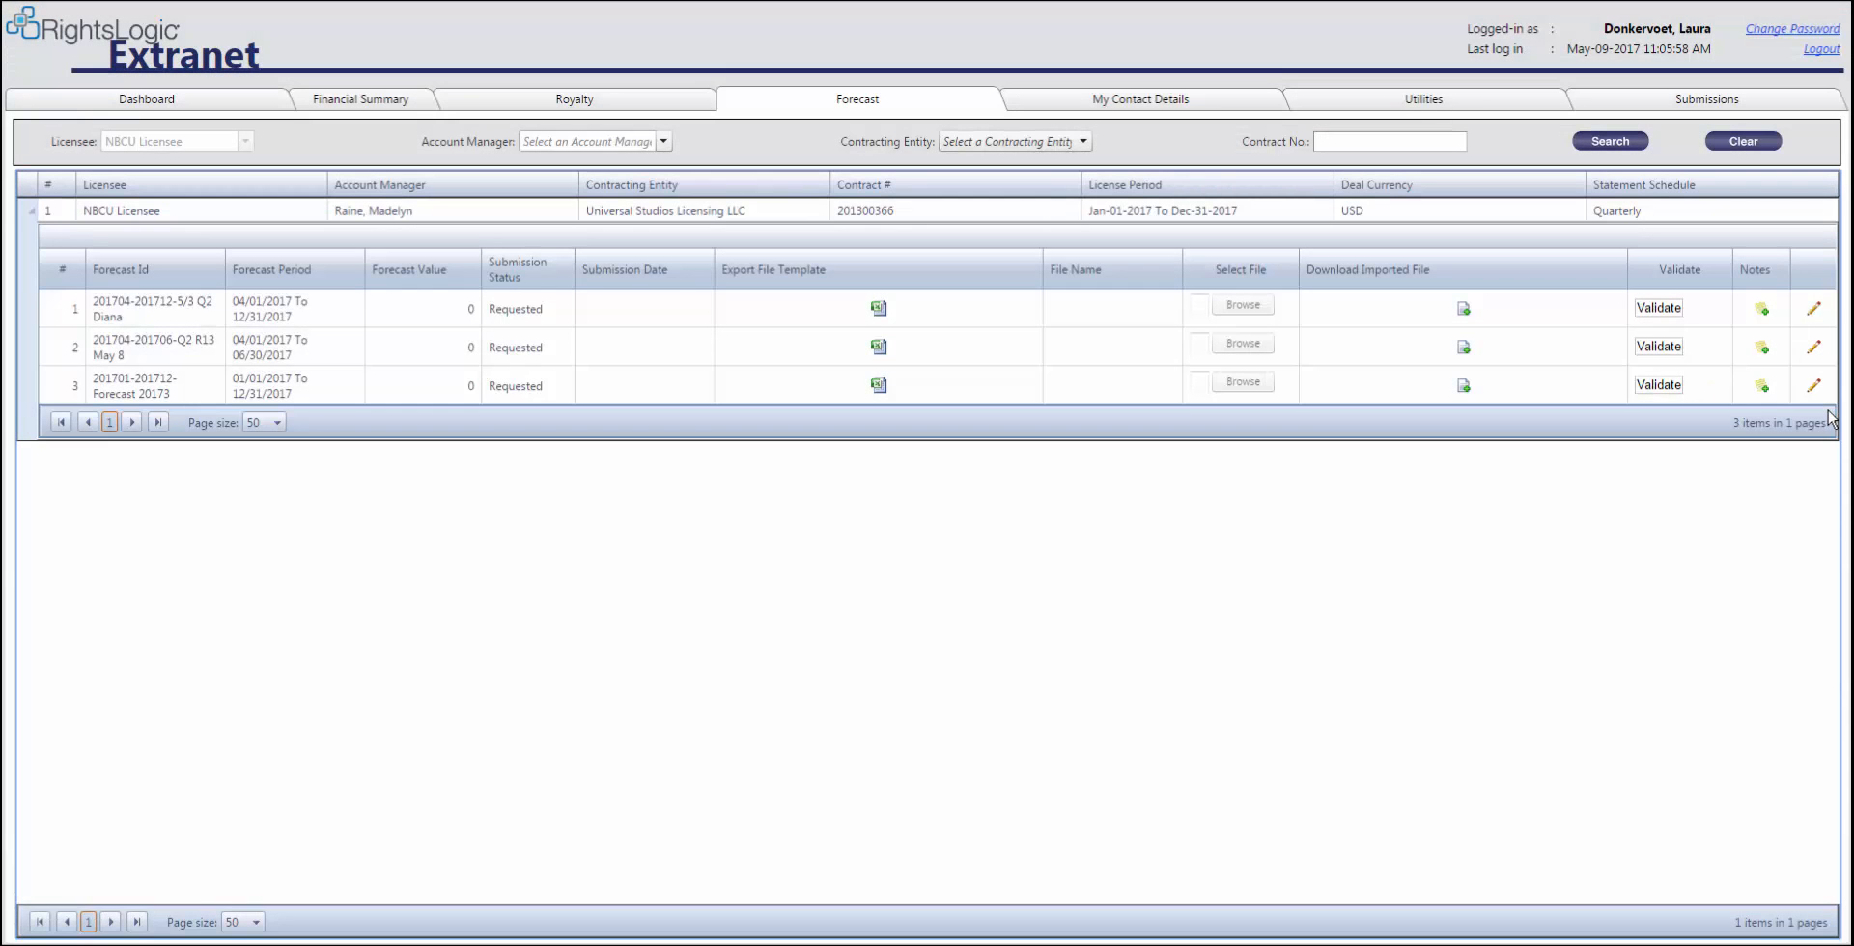
left_click(1813, 385)
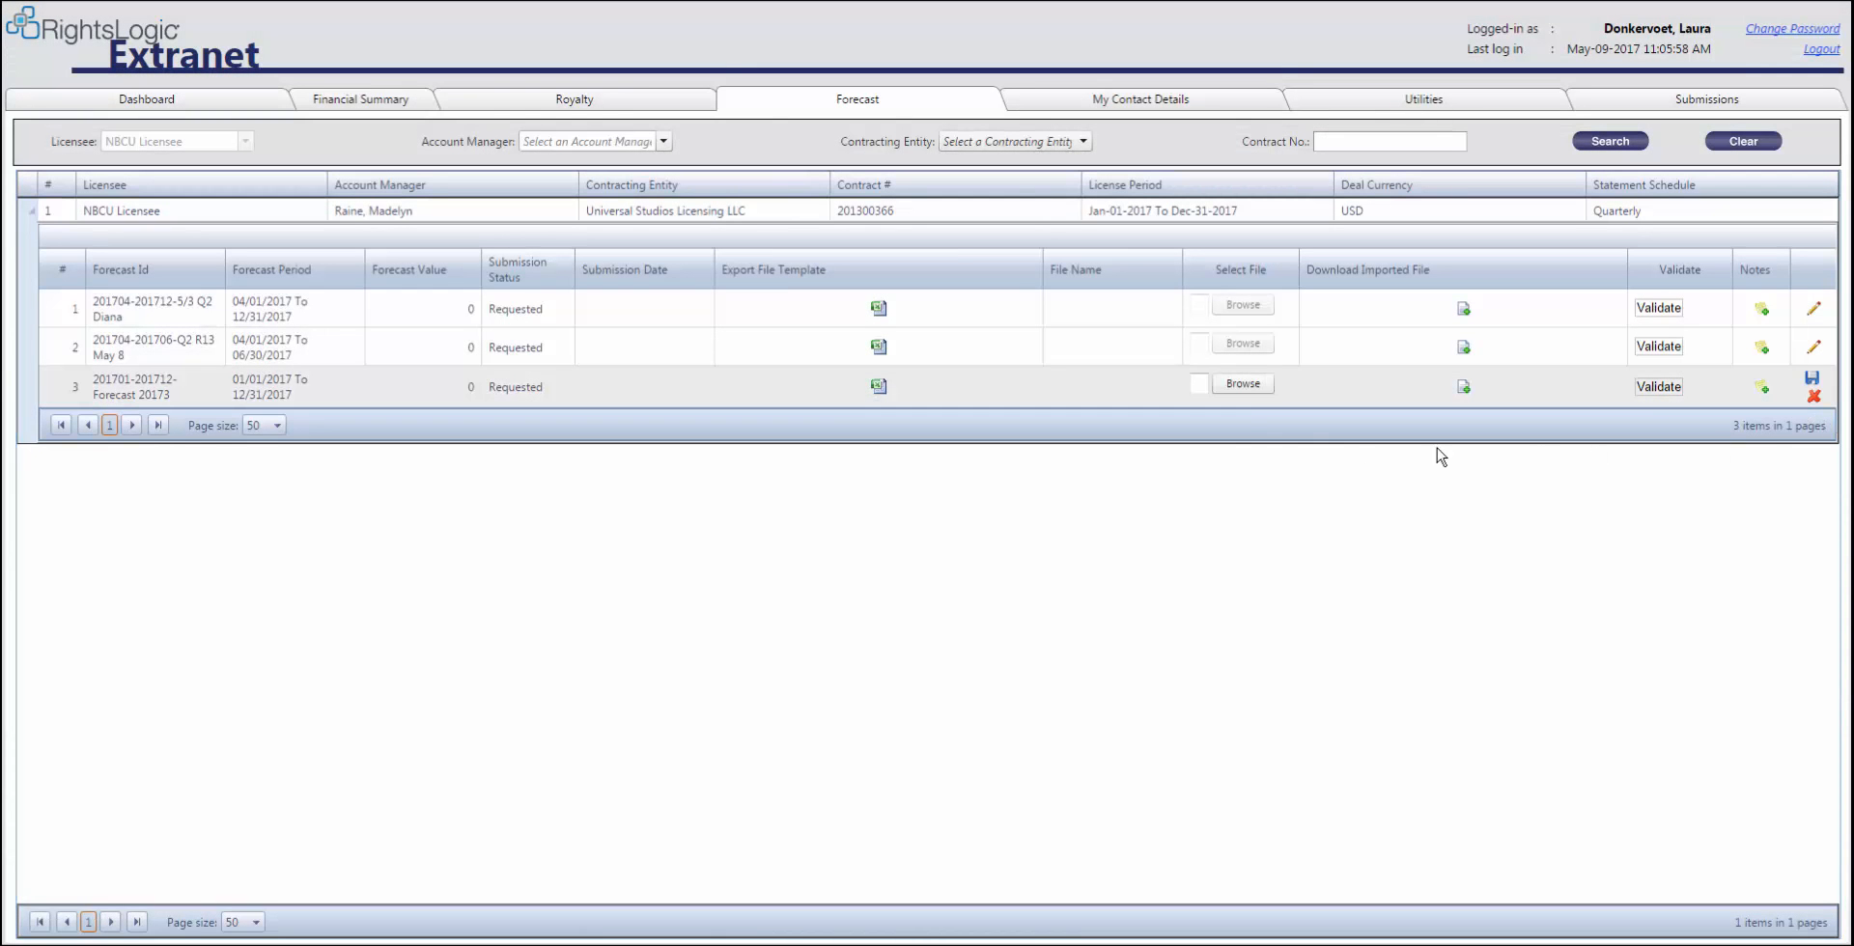
left_click(1242, 383)
left_click(282, 334)
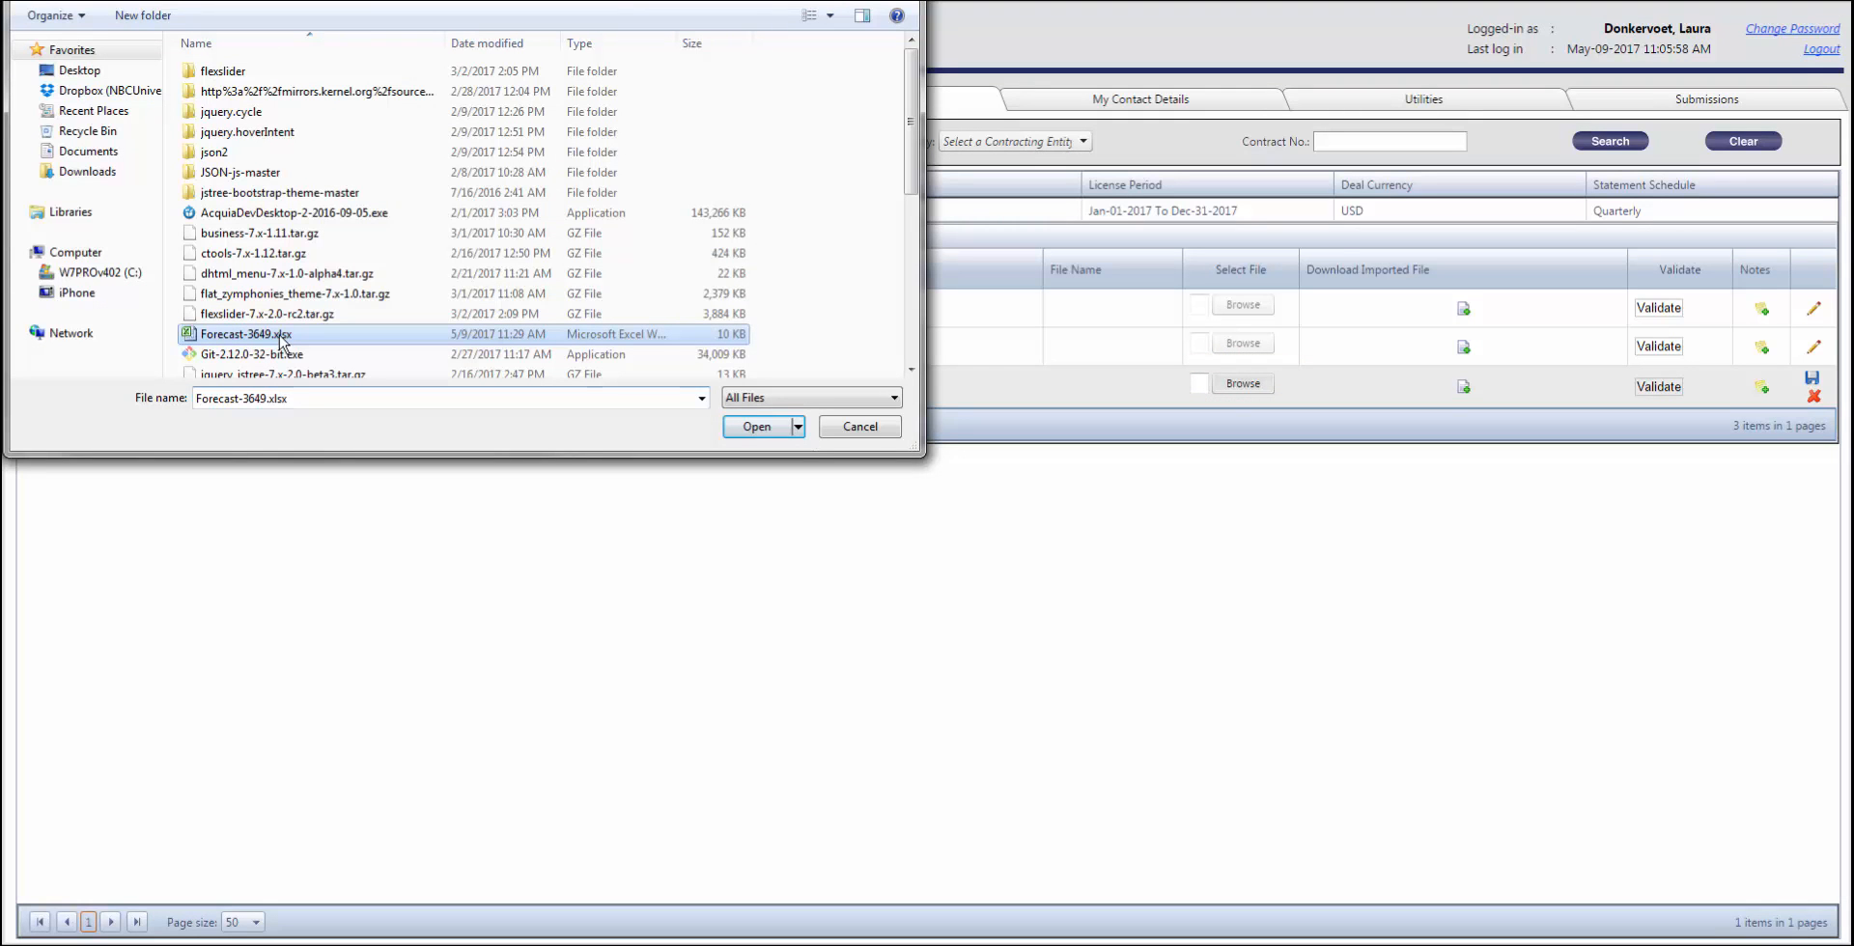
double_click(281, 334)
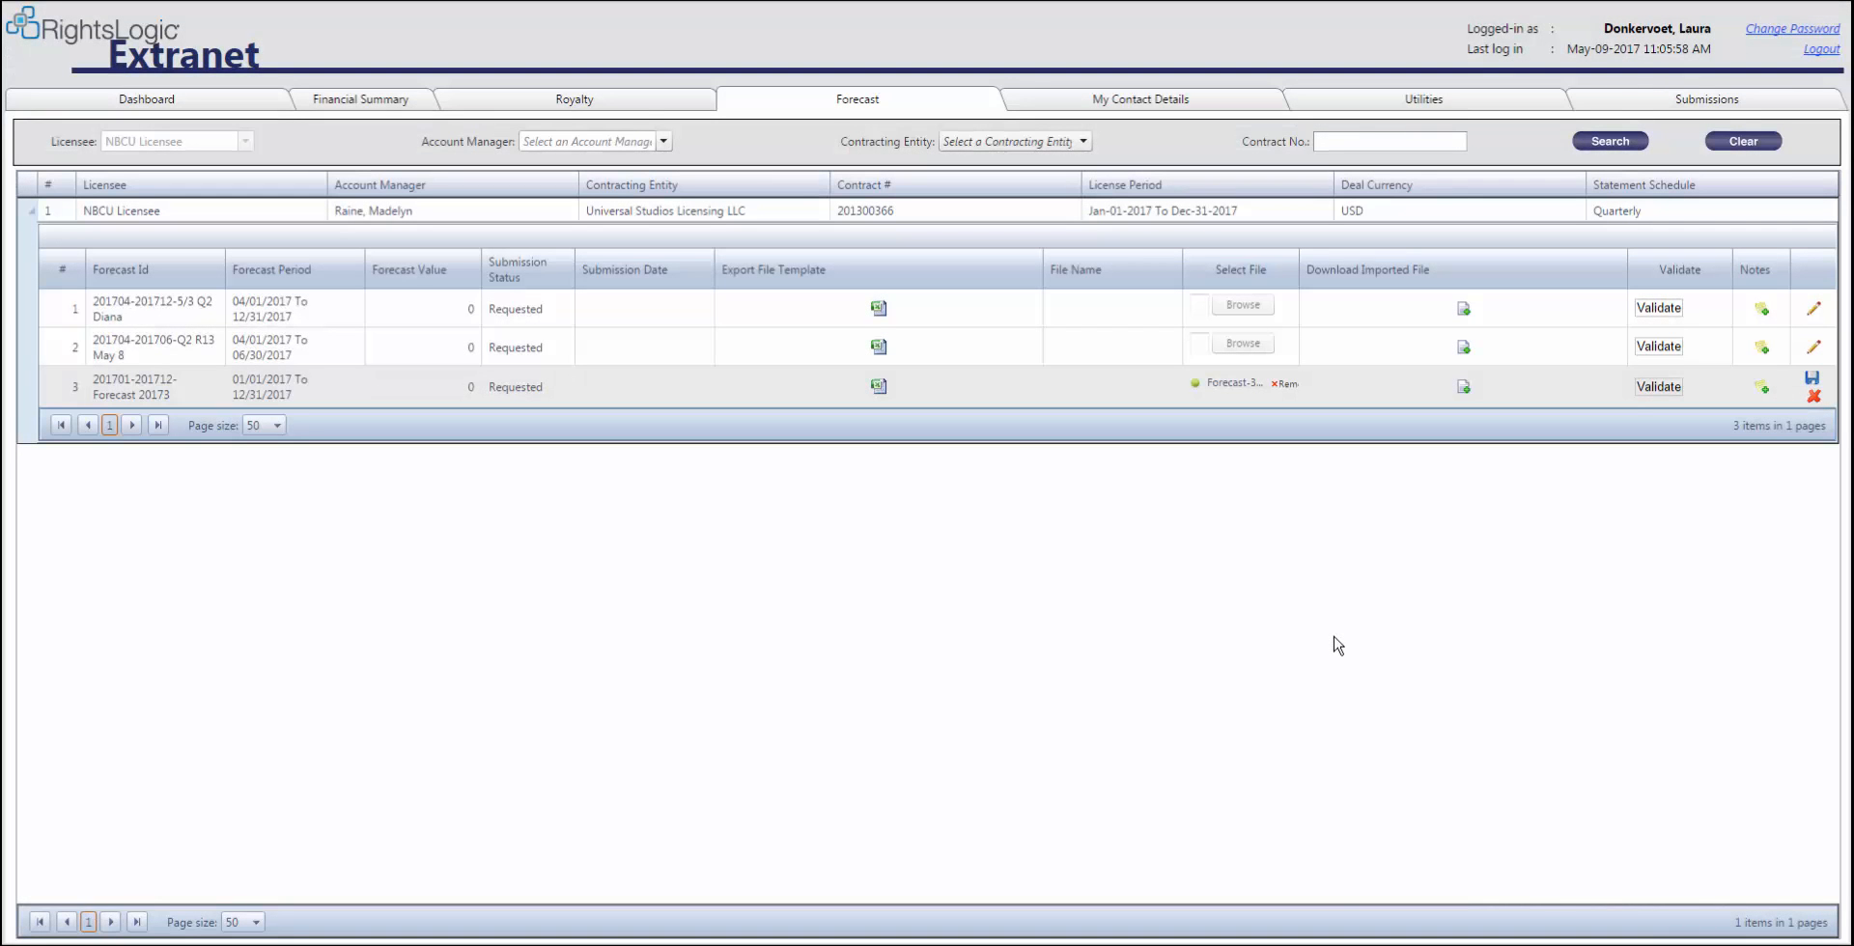
left_click(1812, 378)
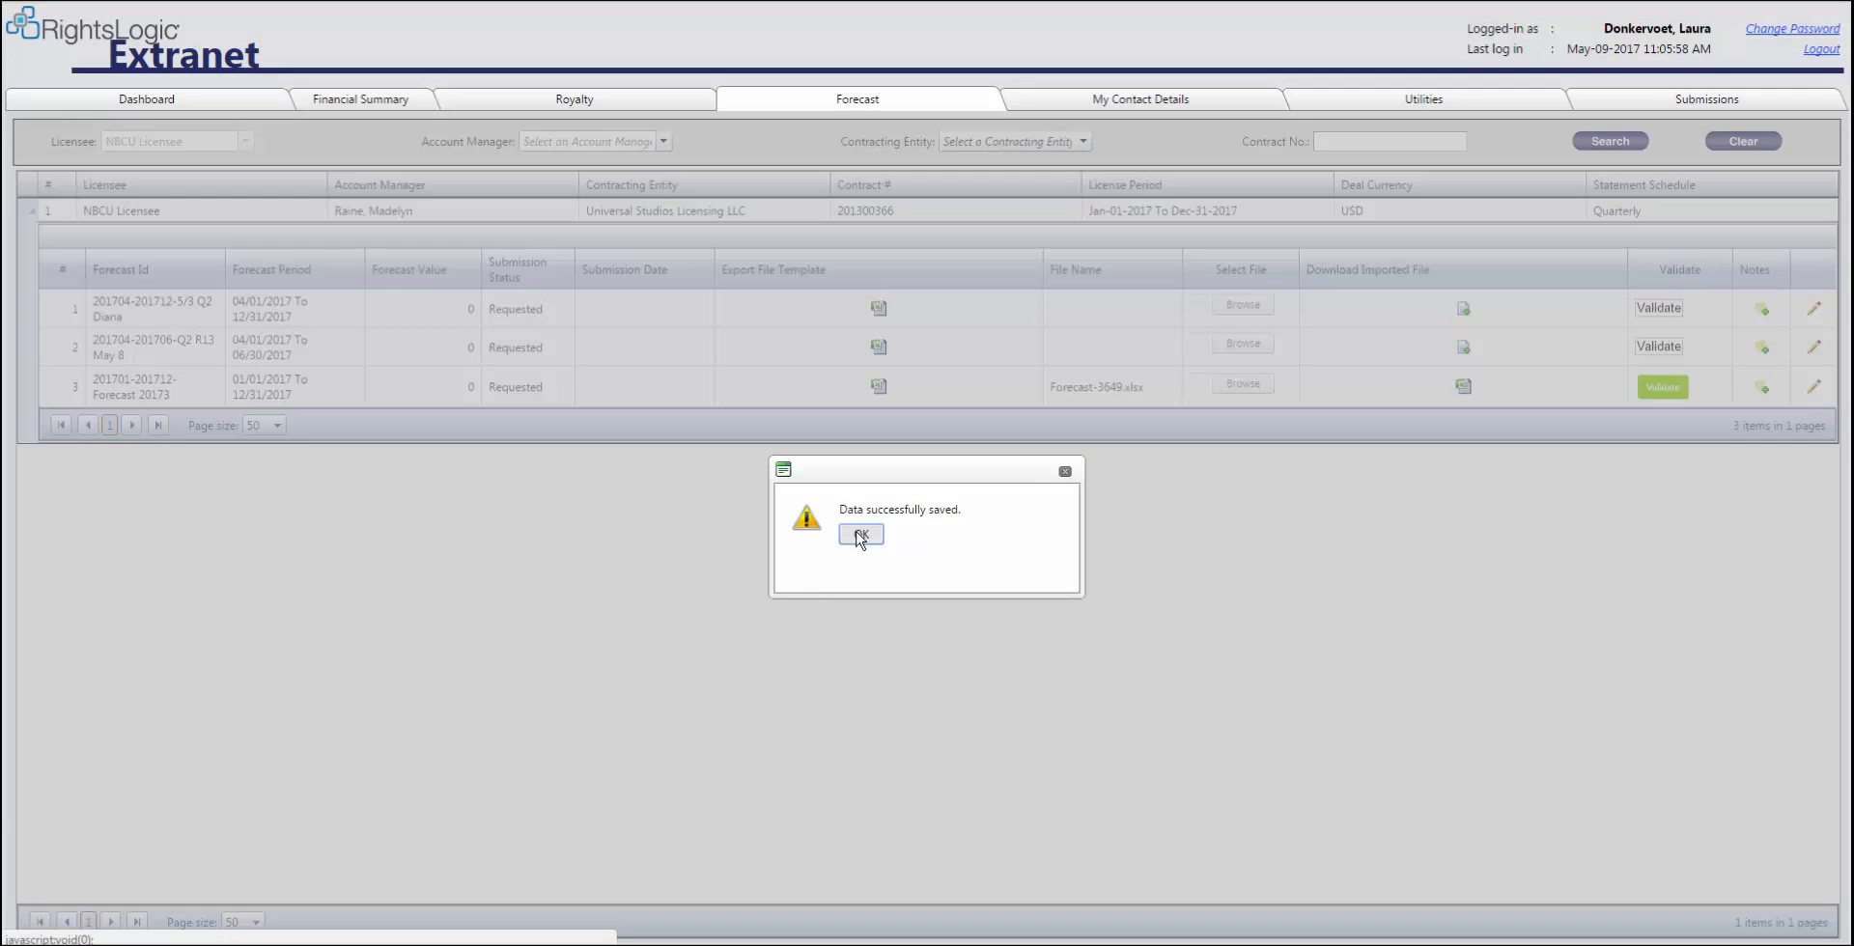
left_click(860, 534)
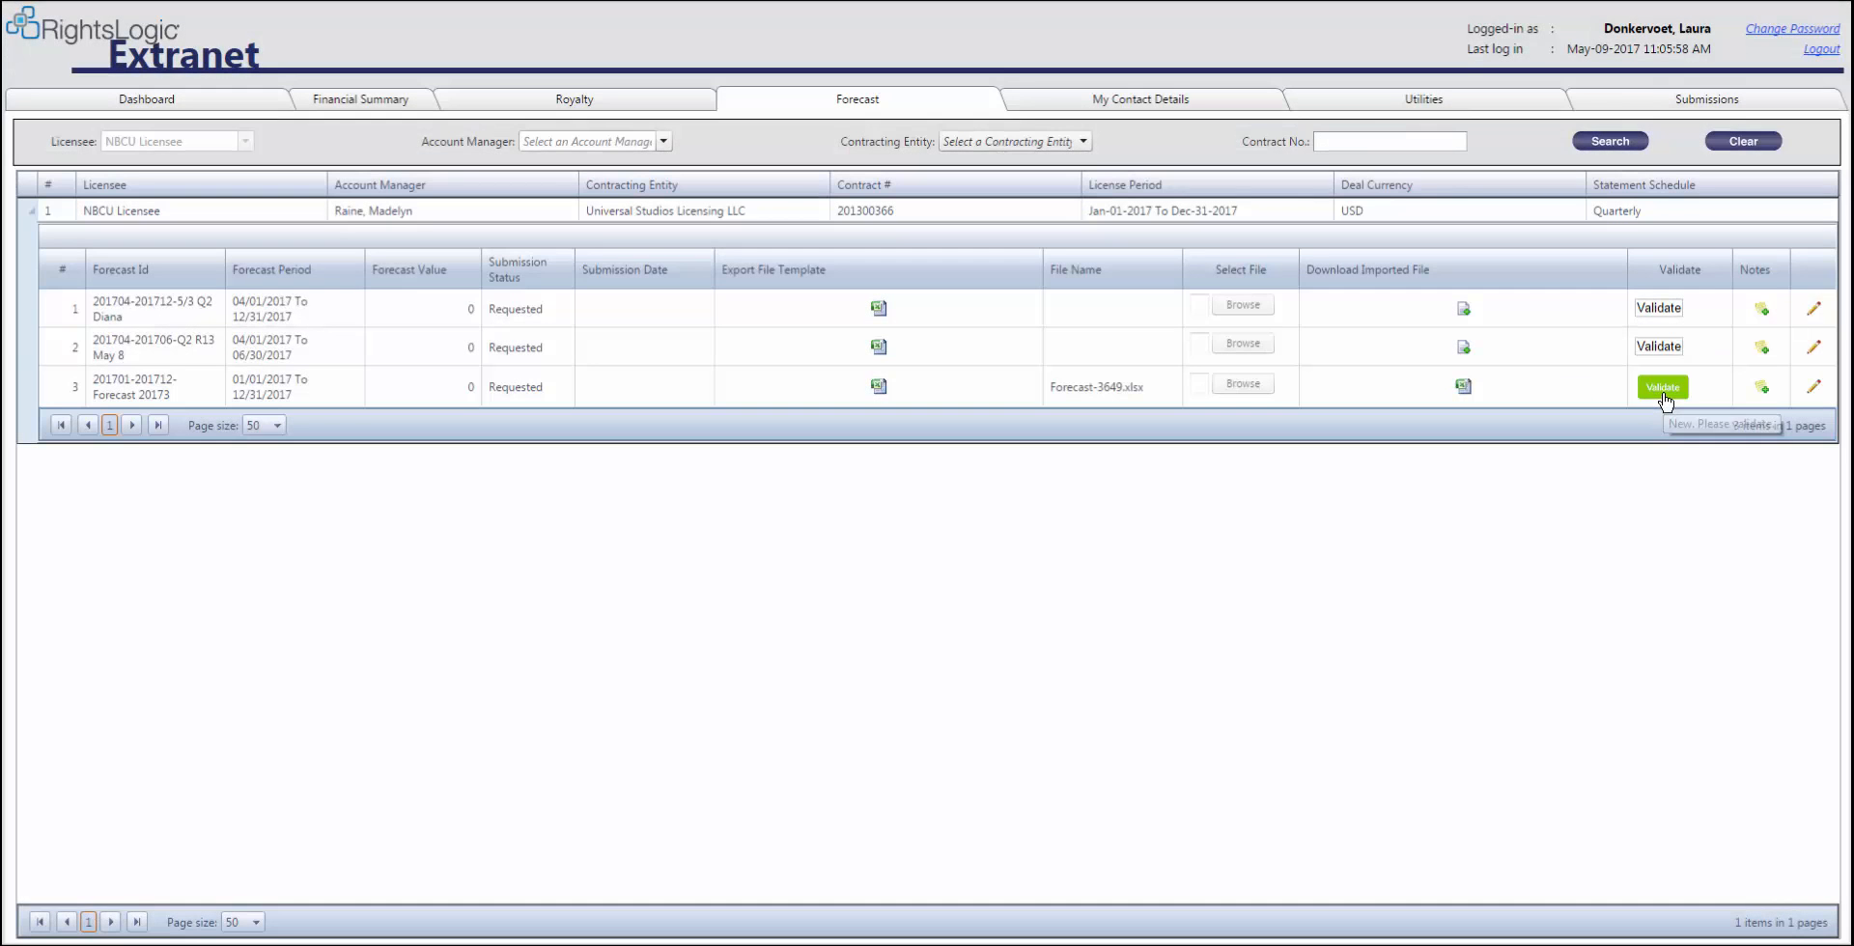
Validate the uploaded forecast, download the template with flagged rows, and open Forecast-3649_Copy.xlsx
left_click(1663, 391)
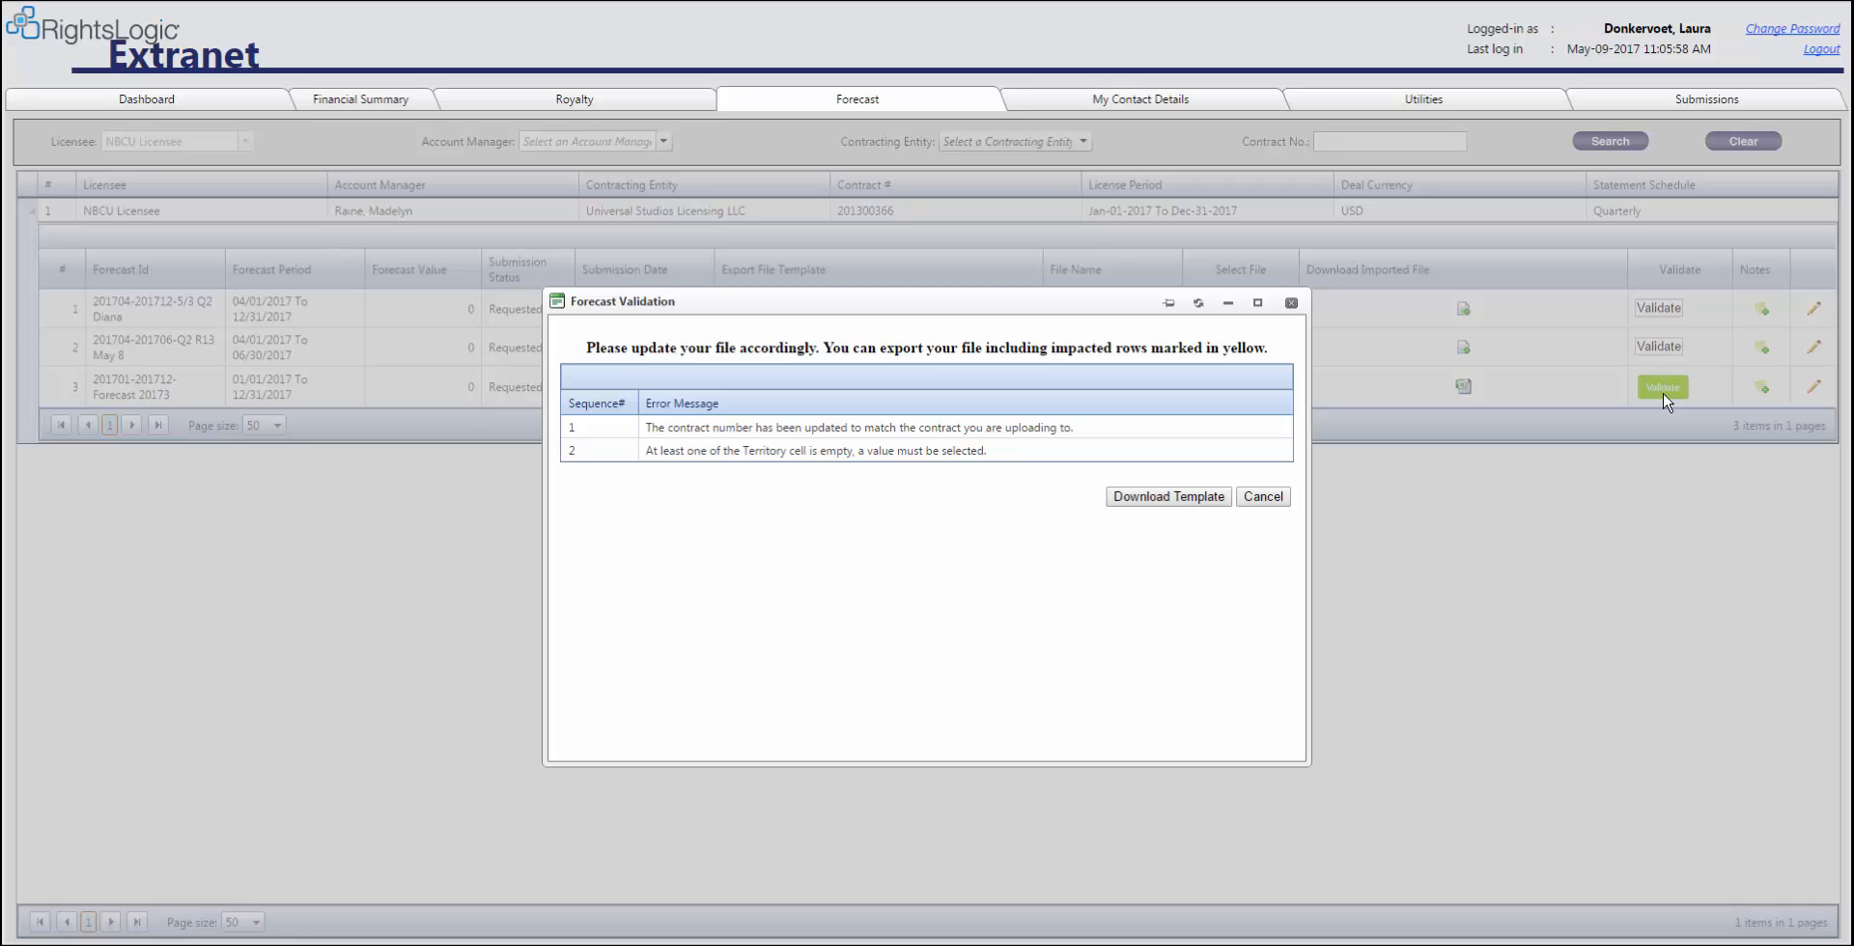
left_click(1169, 498)
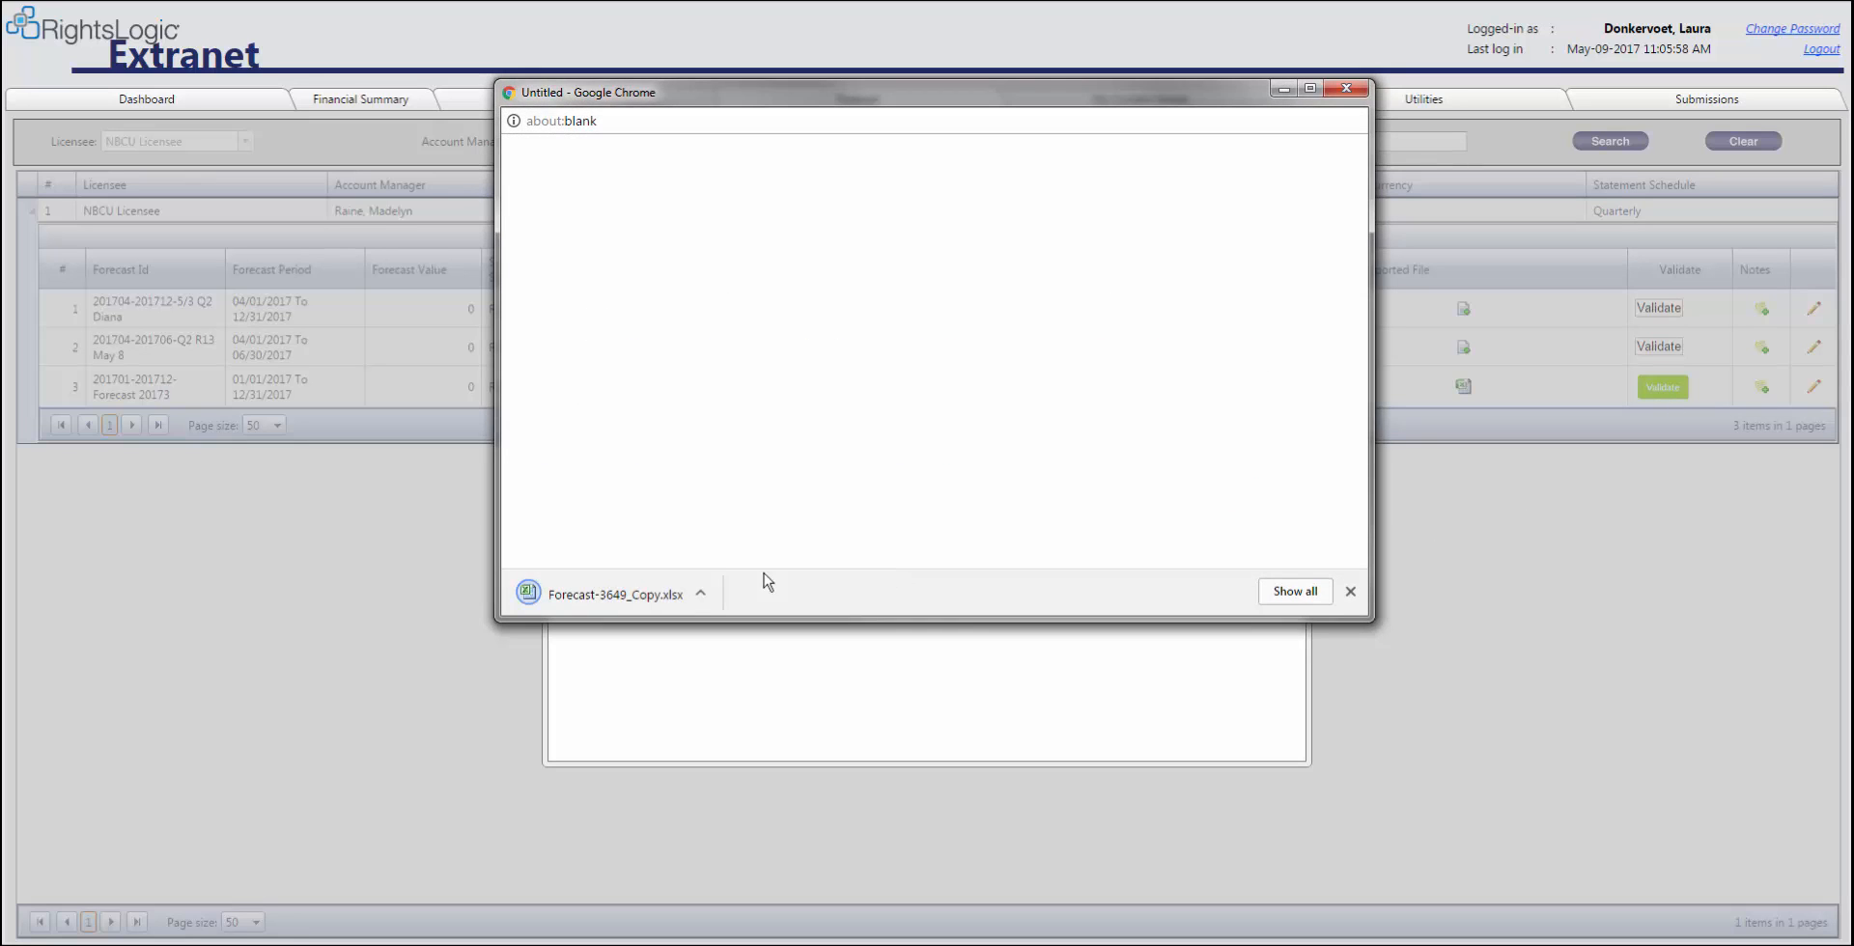
left_click(660, 592)
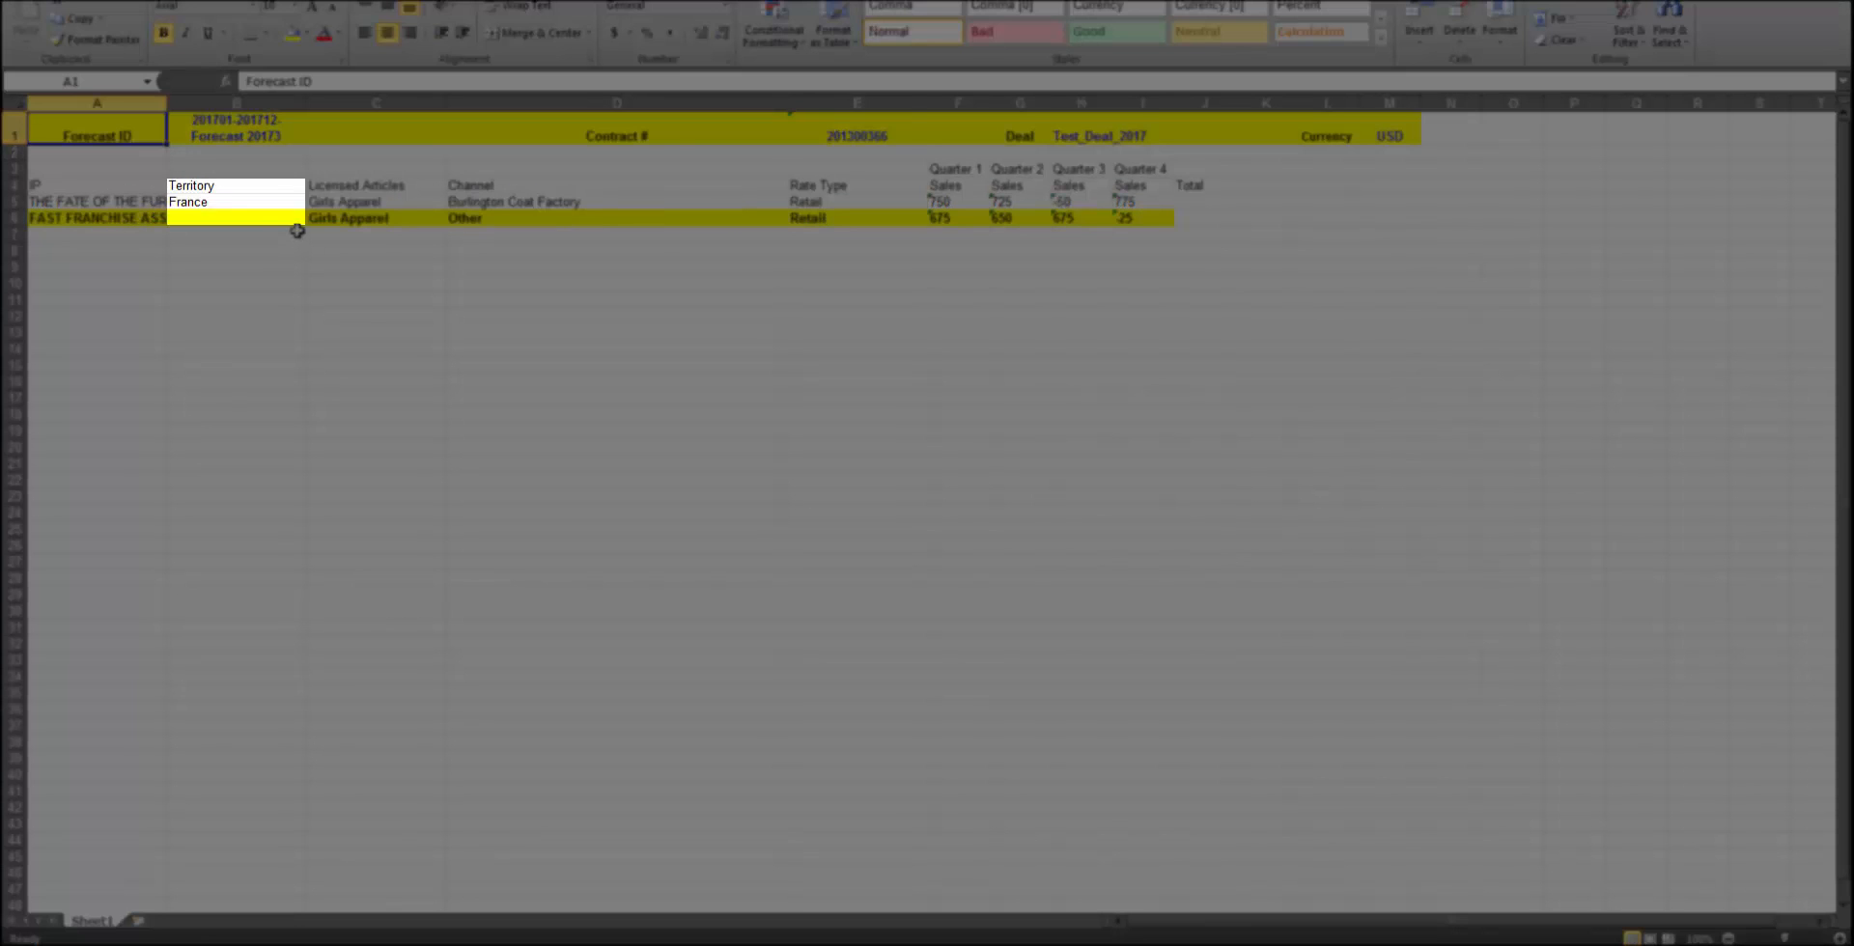
Set the Territory in row 6 of the downloaded copy to Germany
left_click(294, 218)
left_click(314, 218)
left_click(290, 259)
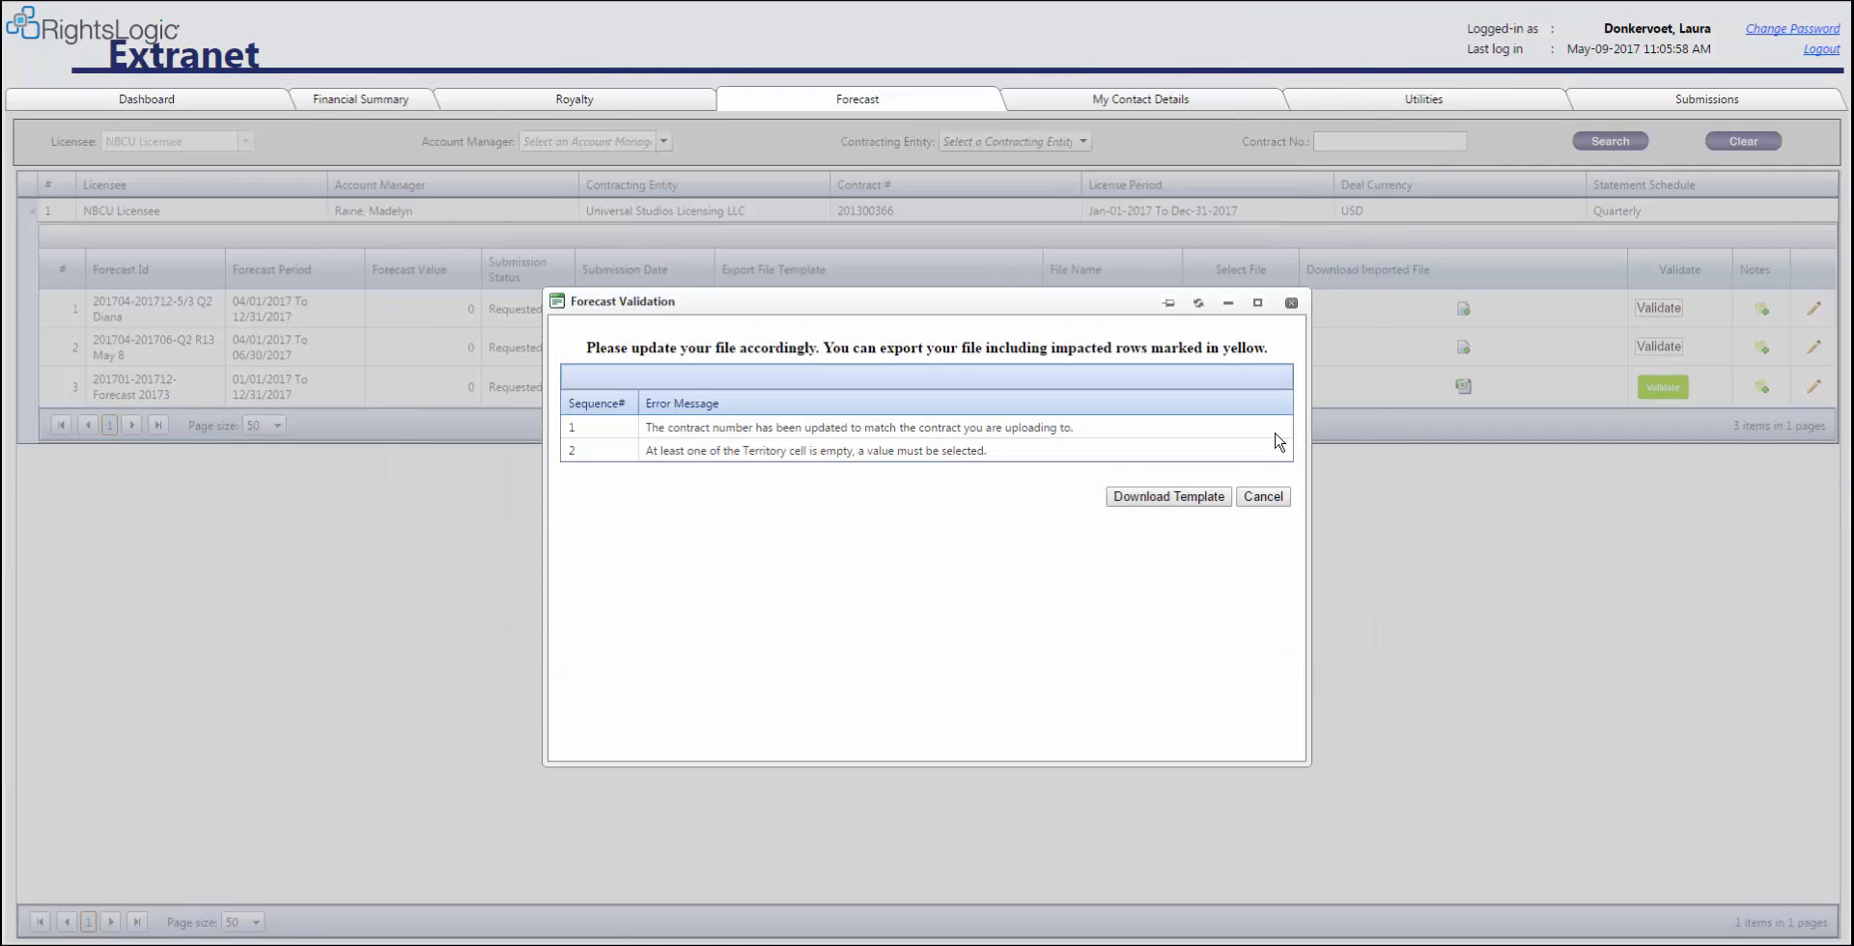
left_click(1291, 303)
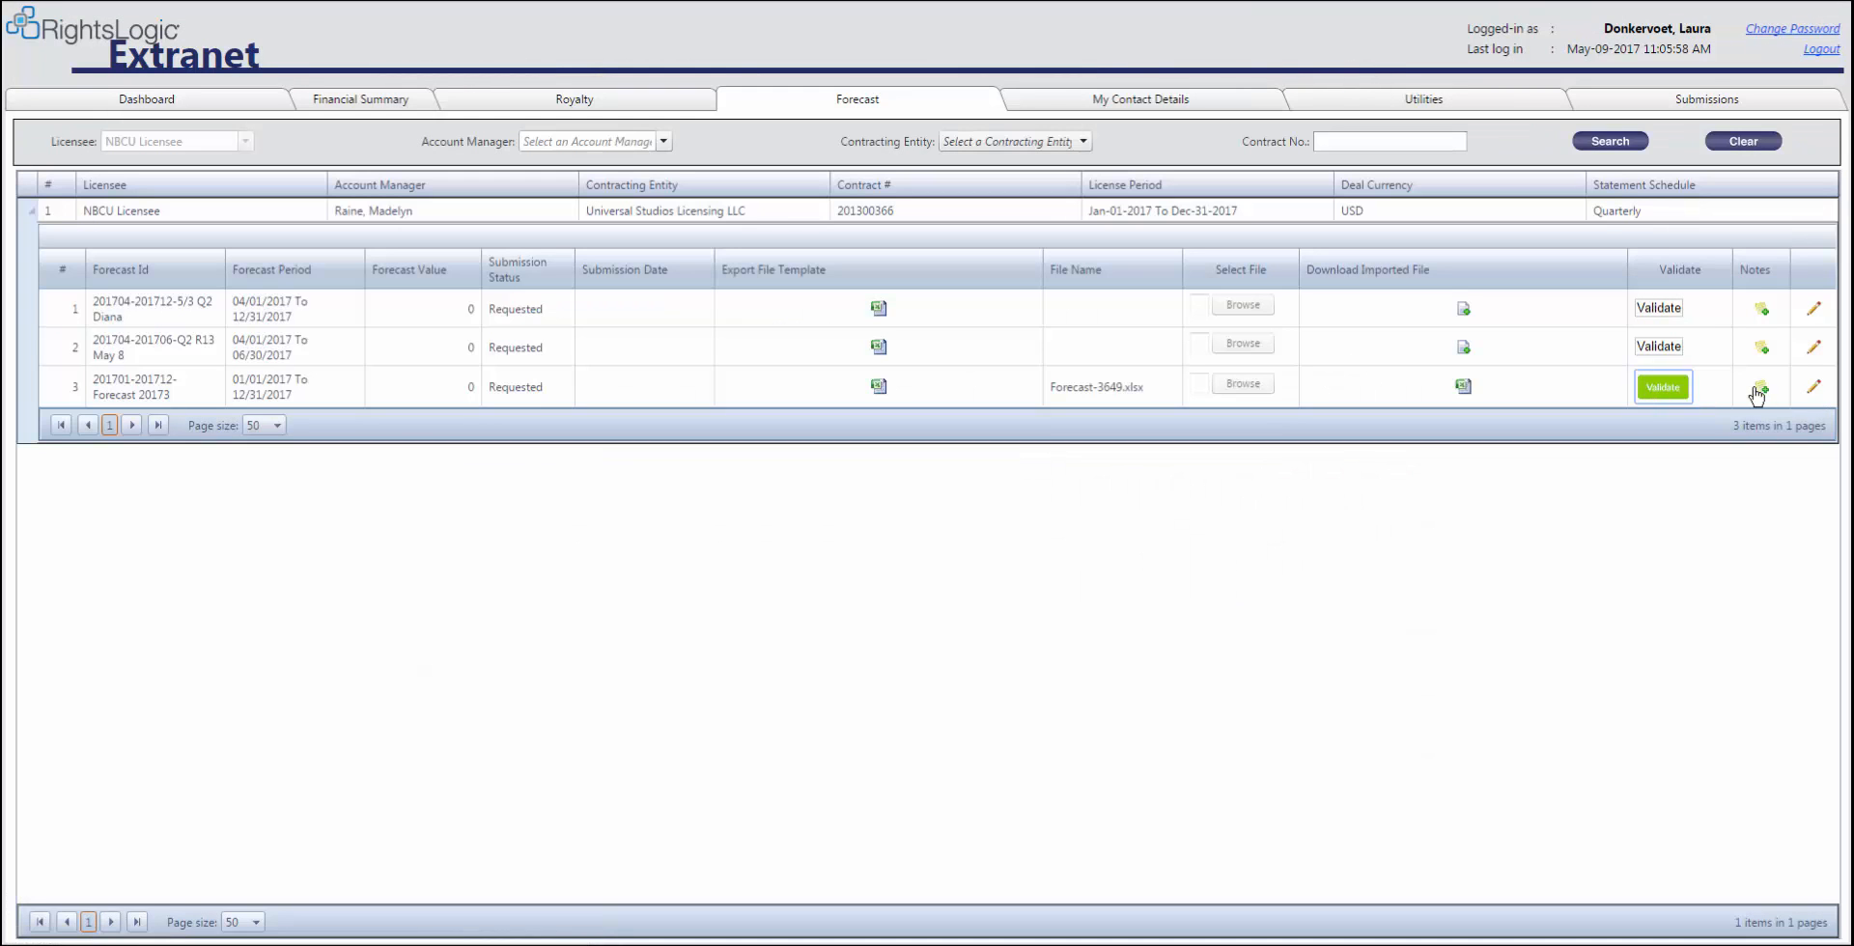
left_click(1814, 386)
left_click(1243, 384)
double_click(386, 360)
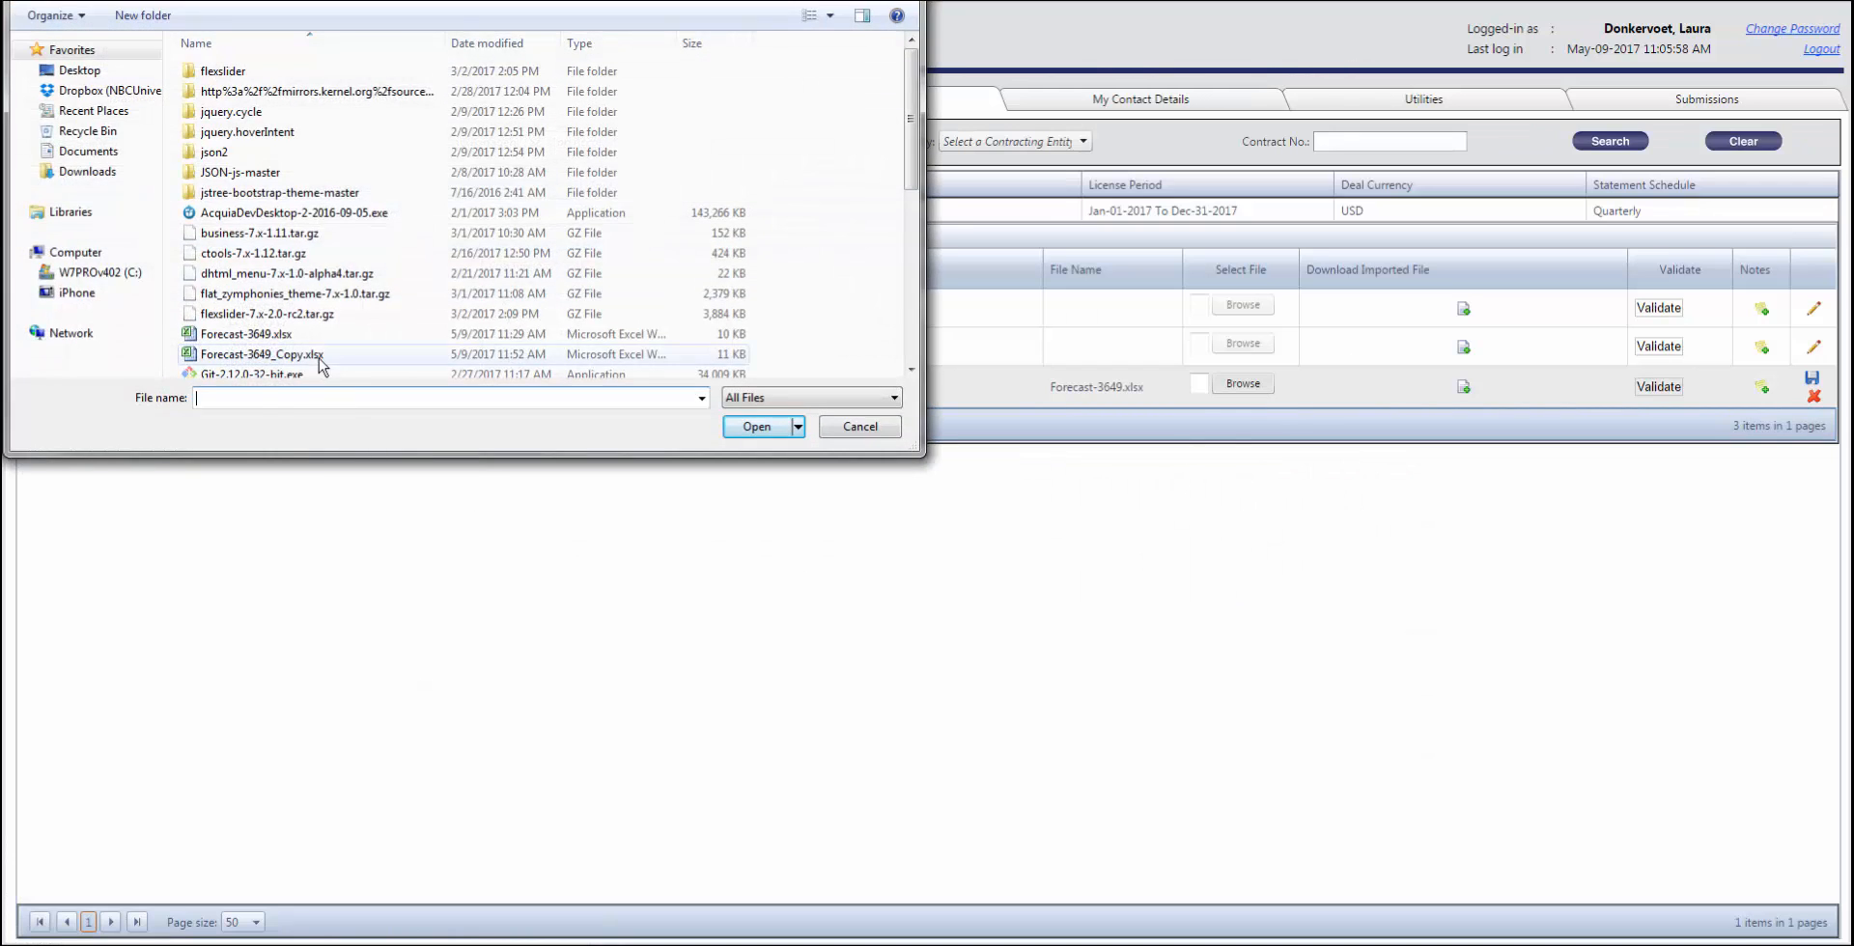
left_click(1812, 378)
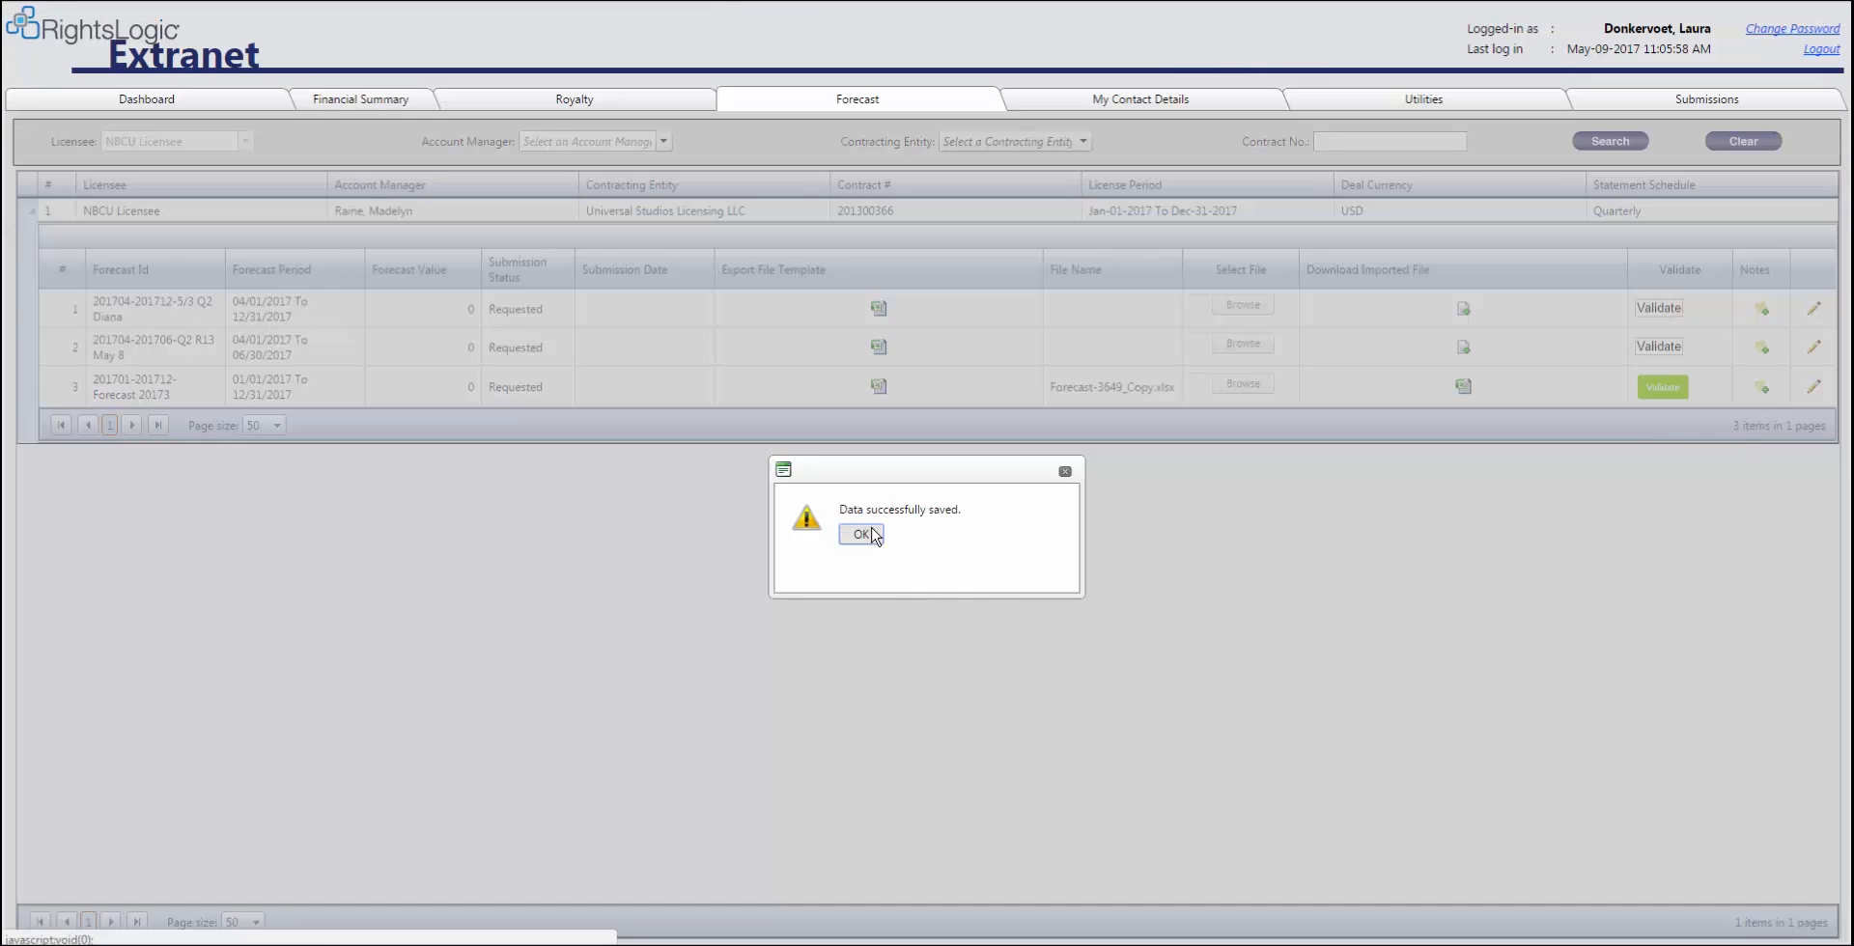
left_click(1063, 460)
Validate the corrected forecast to submit it for licensor review
left_click(1663, 388)
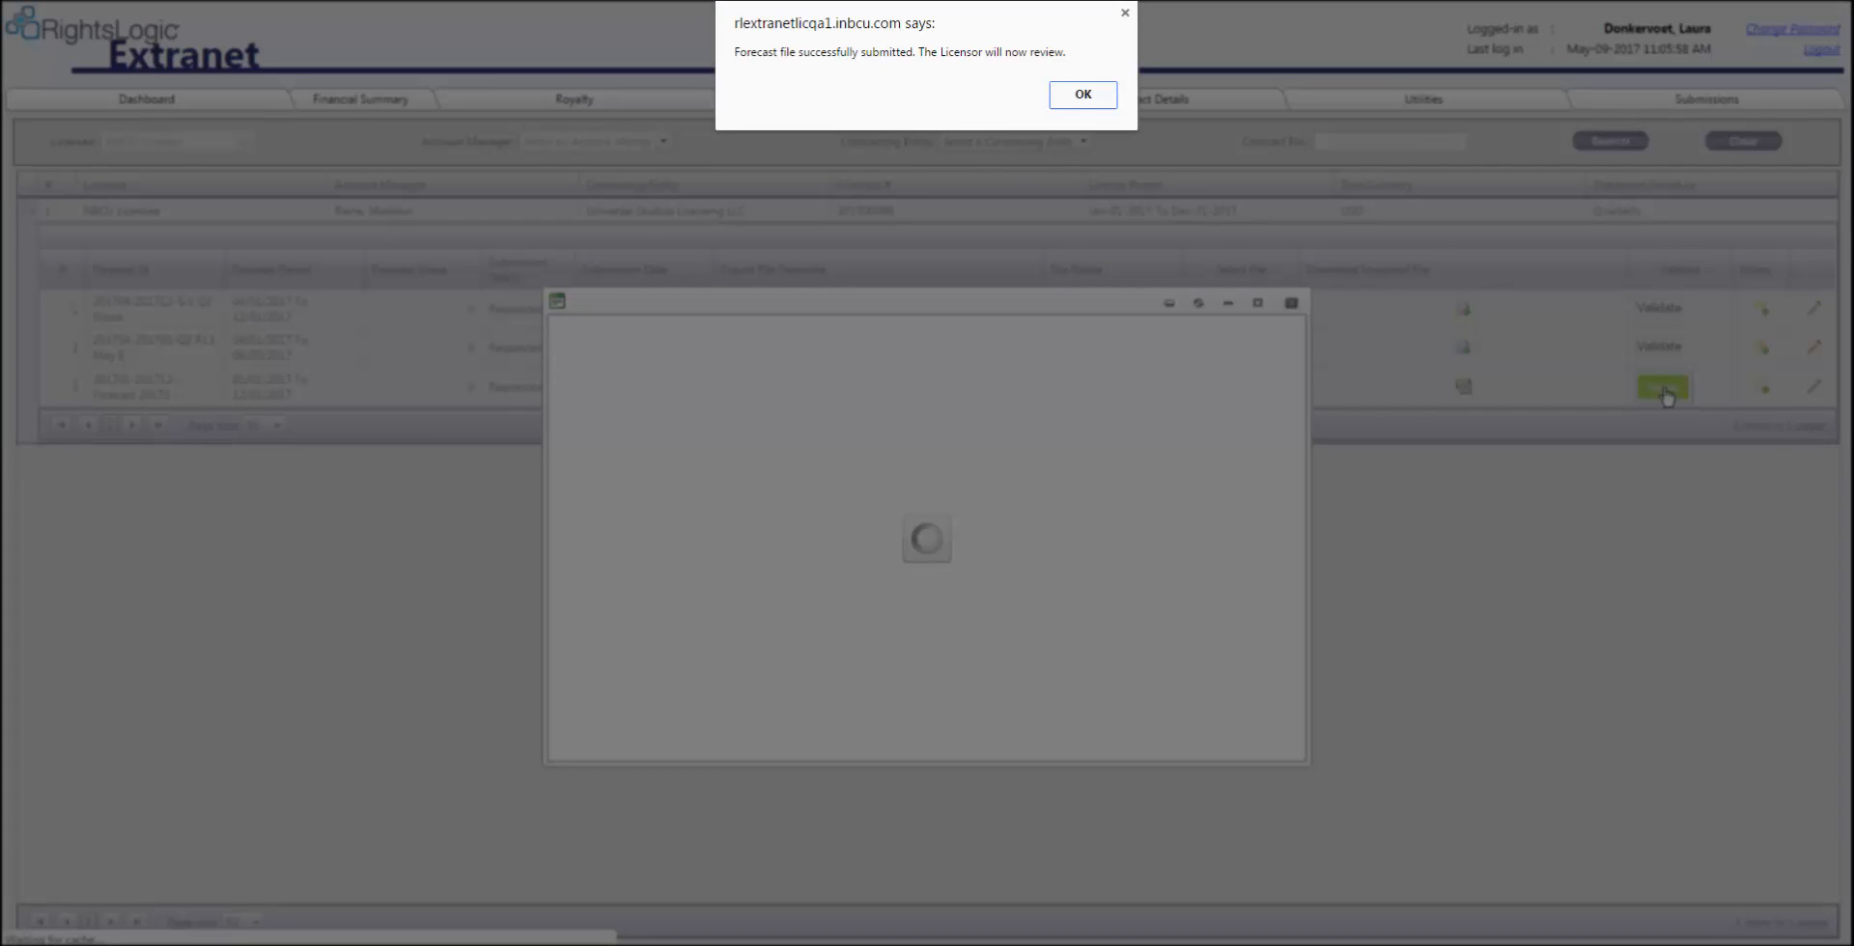
left_click(1106, 101)
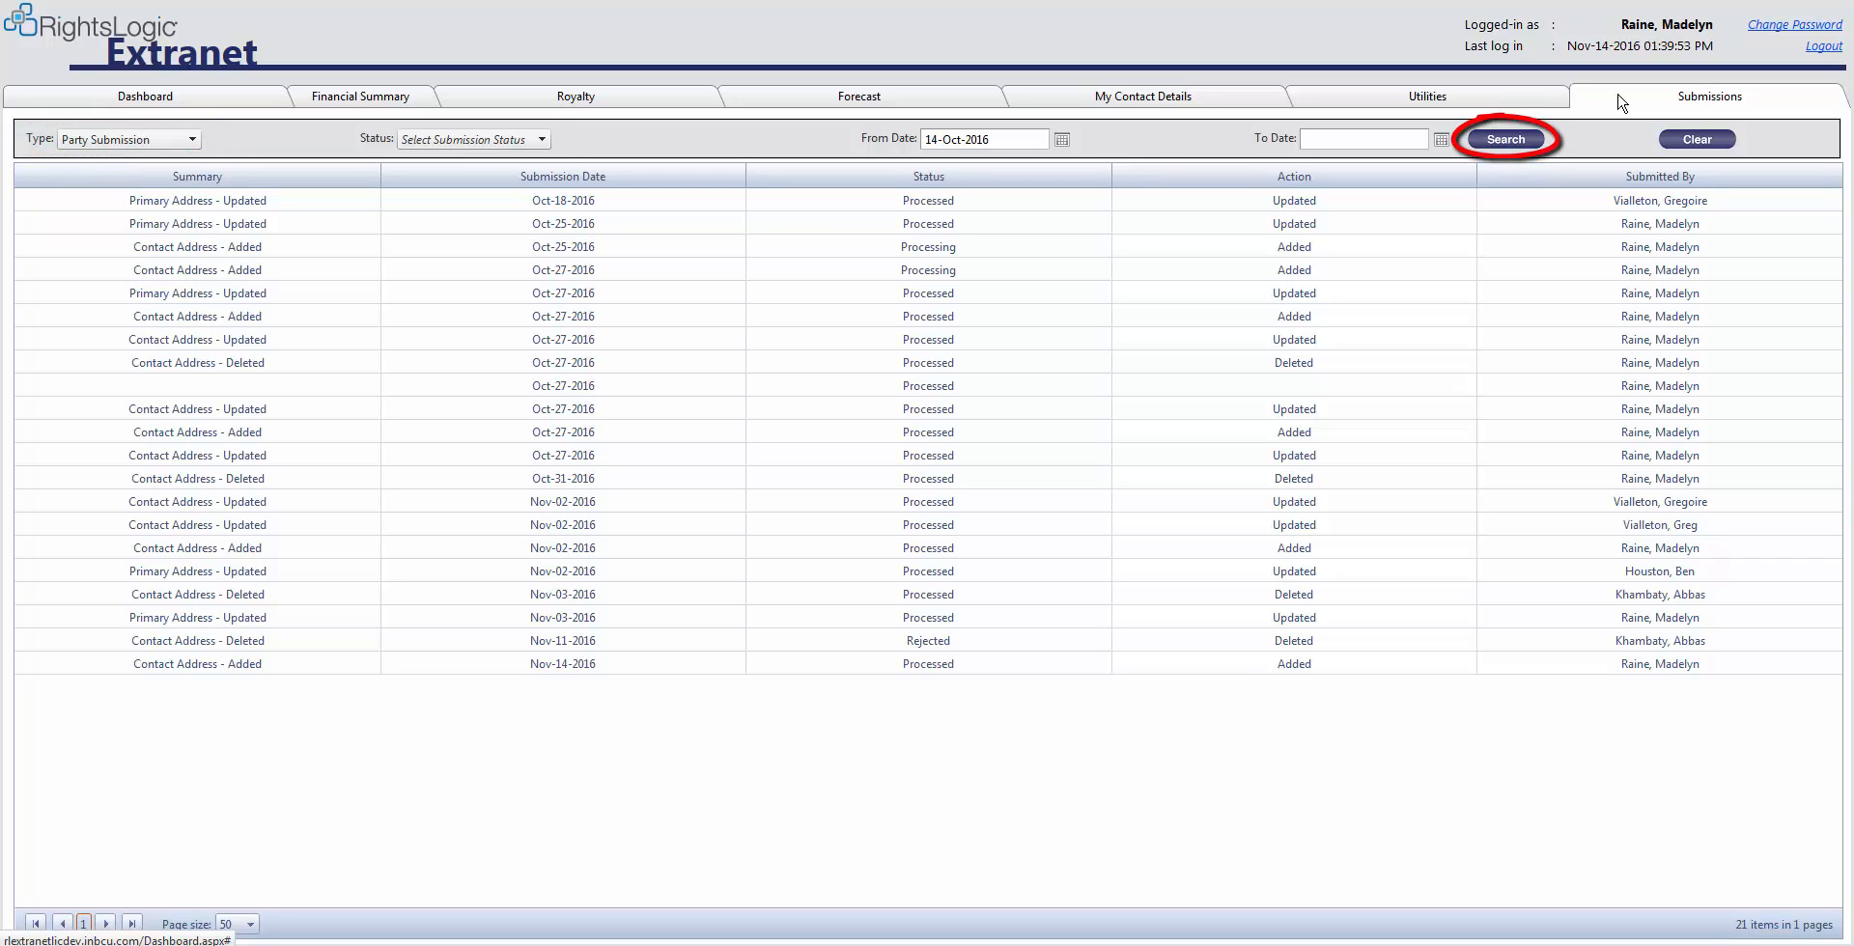
Search submissions of type Forecast Submission
left_click(193, 140)
left_click(183, 199)
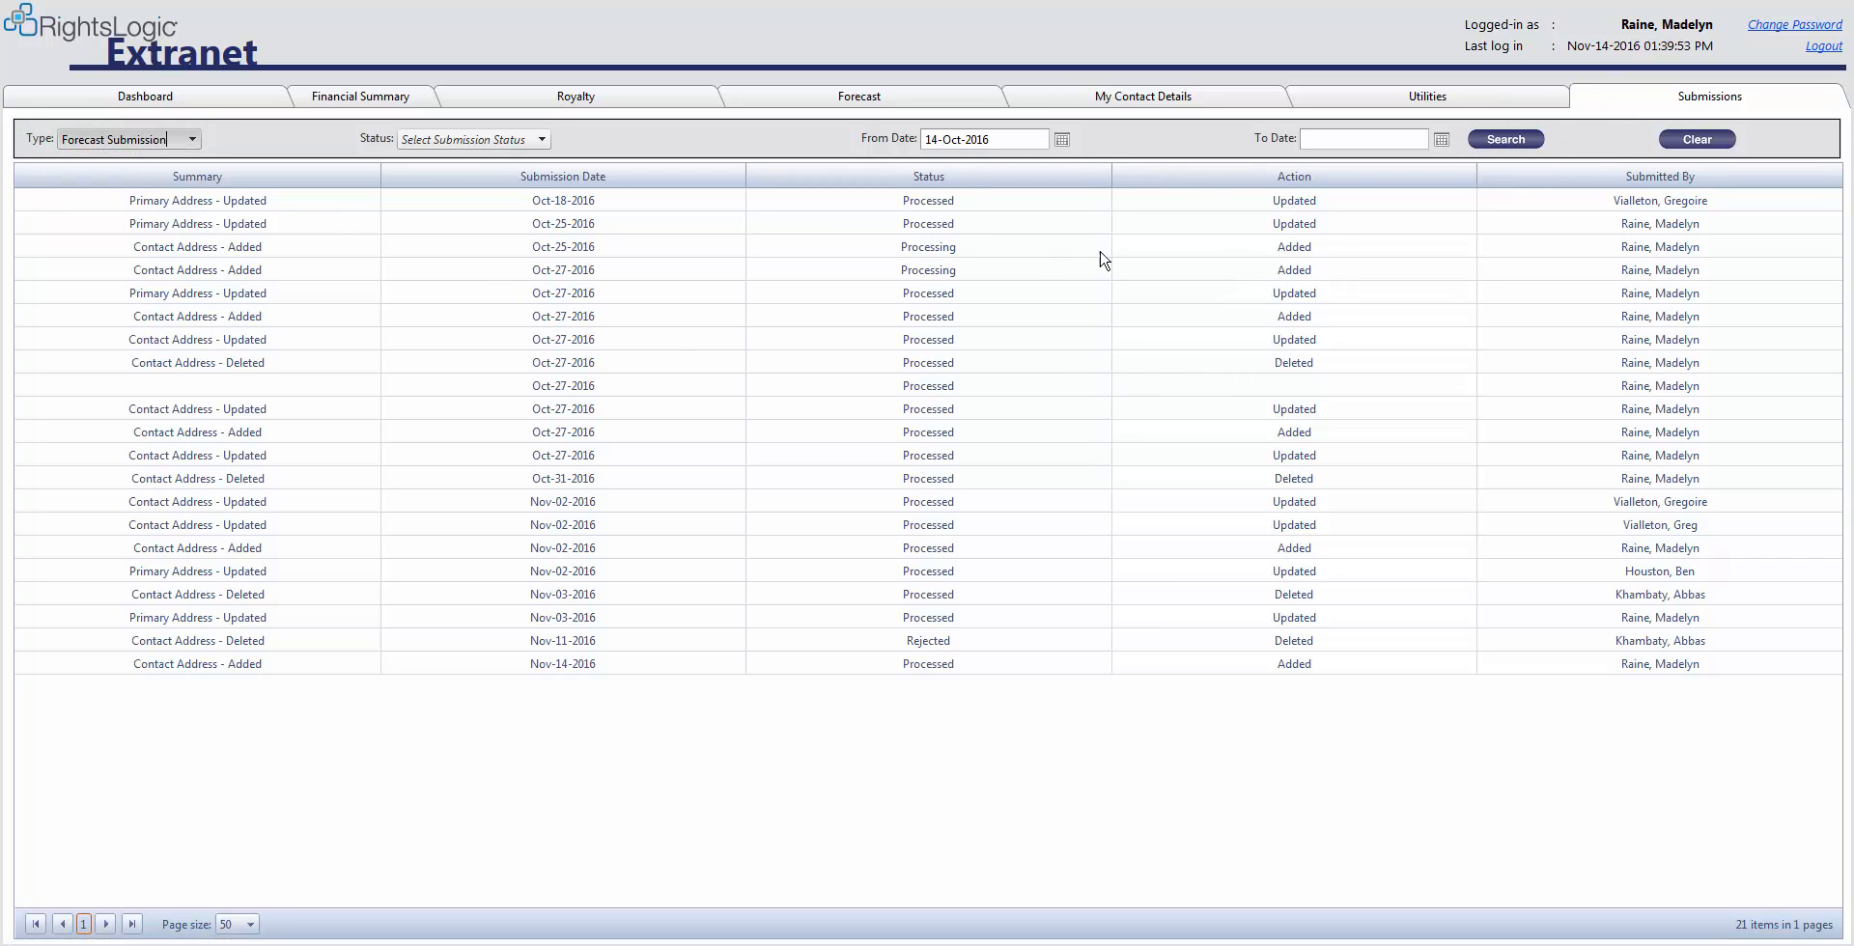
left_click(1495, 145)
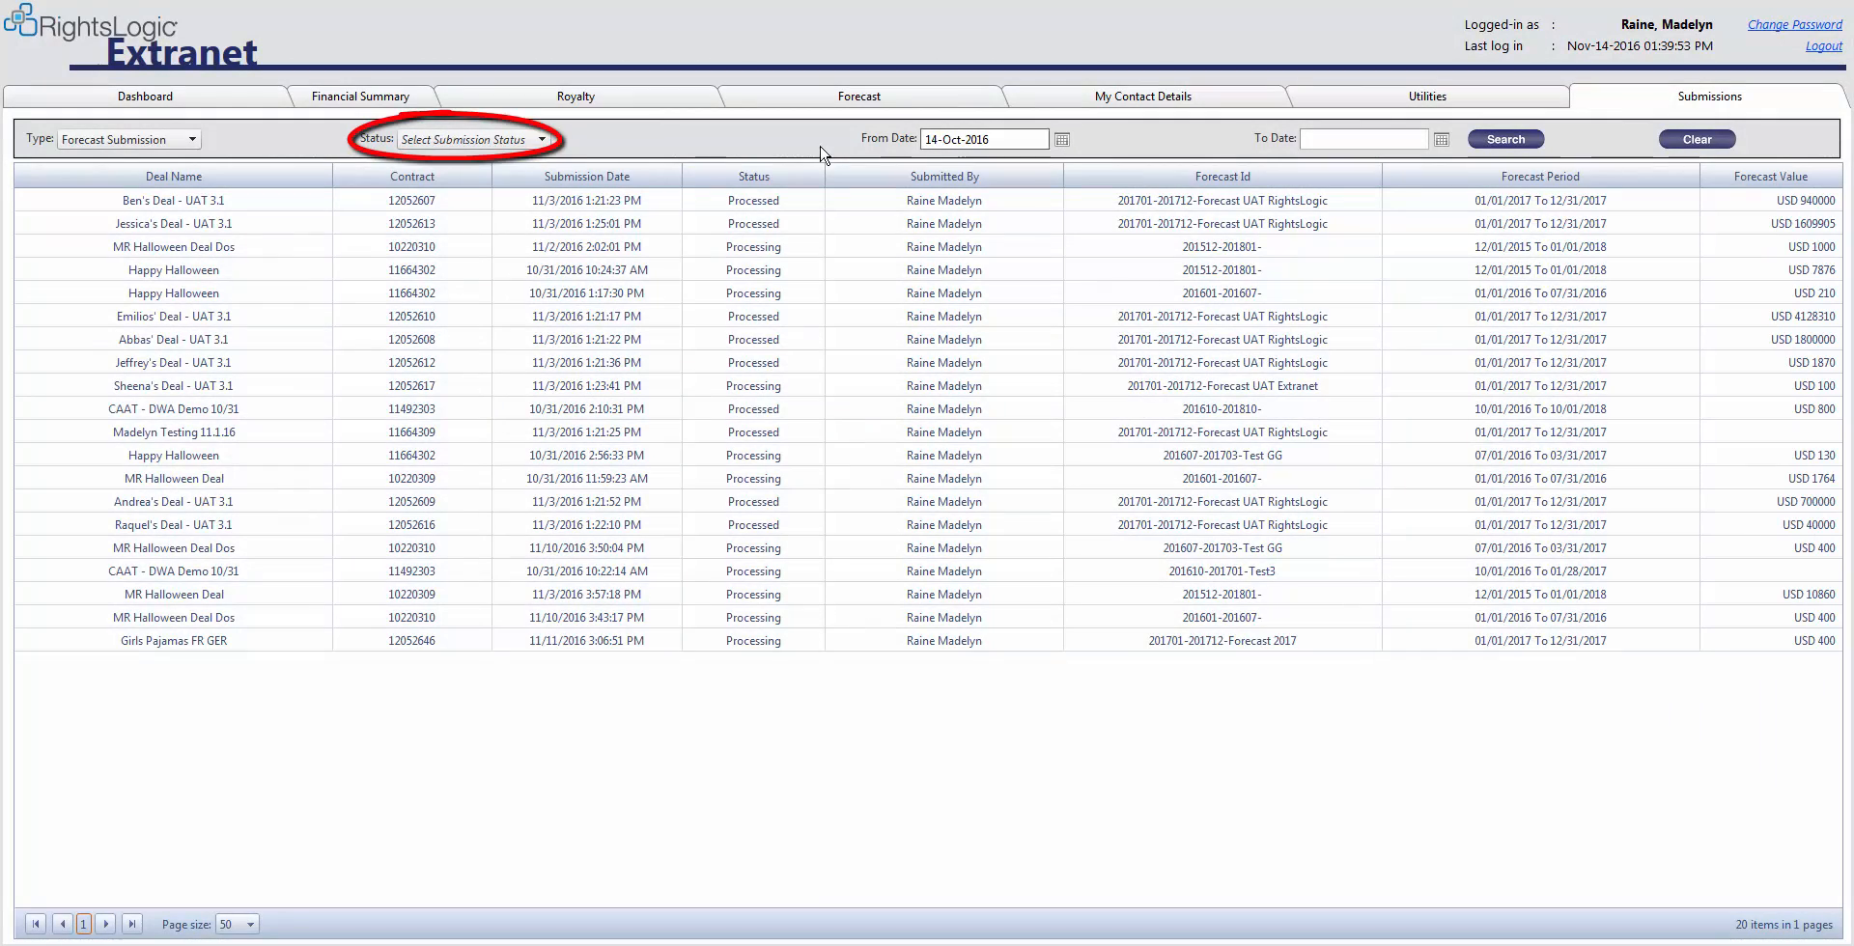
Search forecast submissions with status Processed and a To Date of 01-Nov-2016
left_click(520, 142)
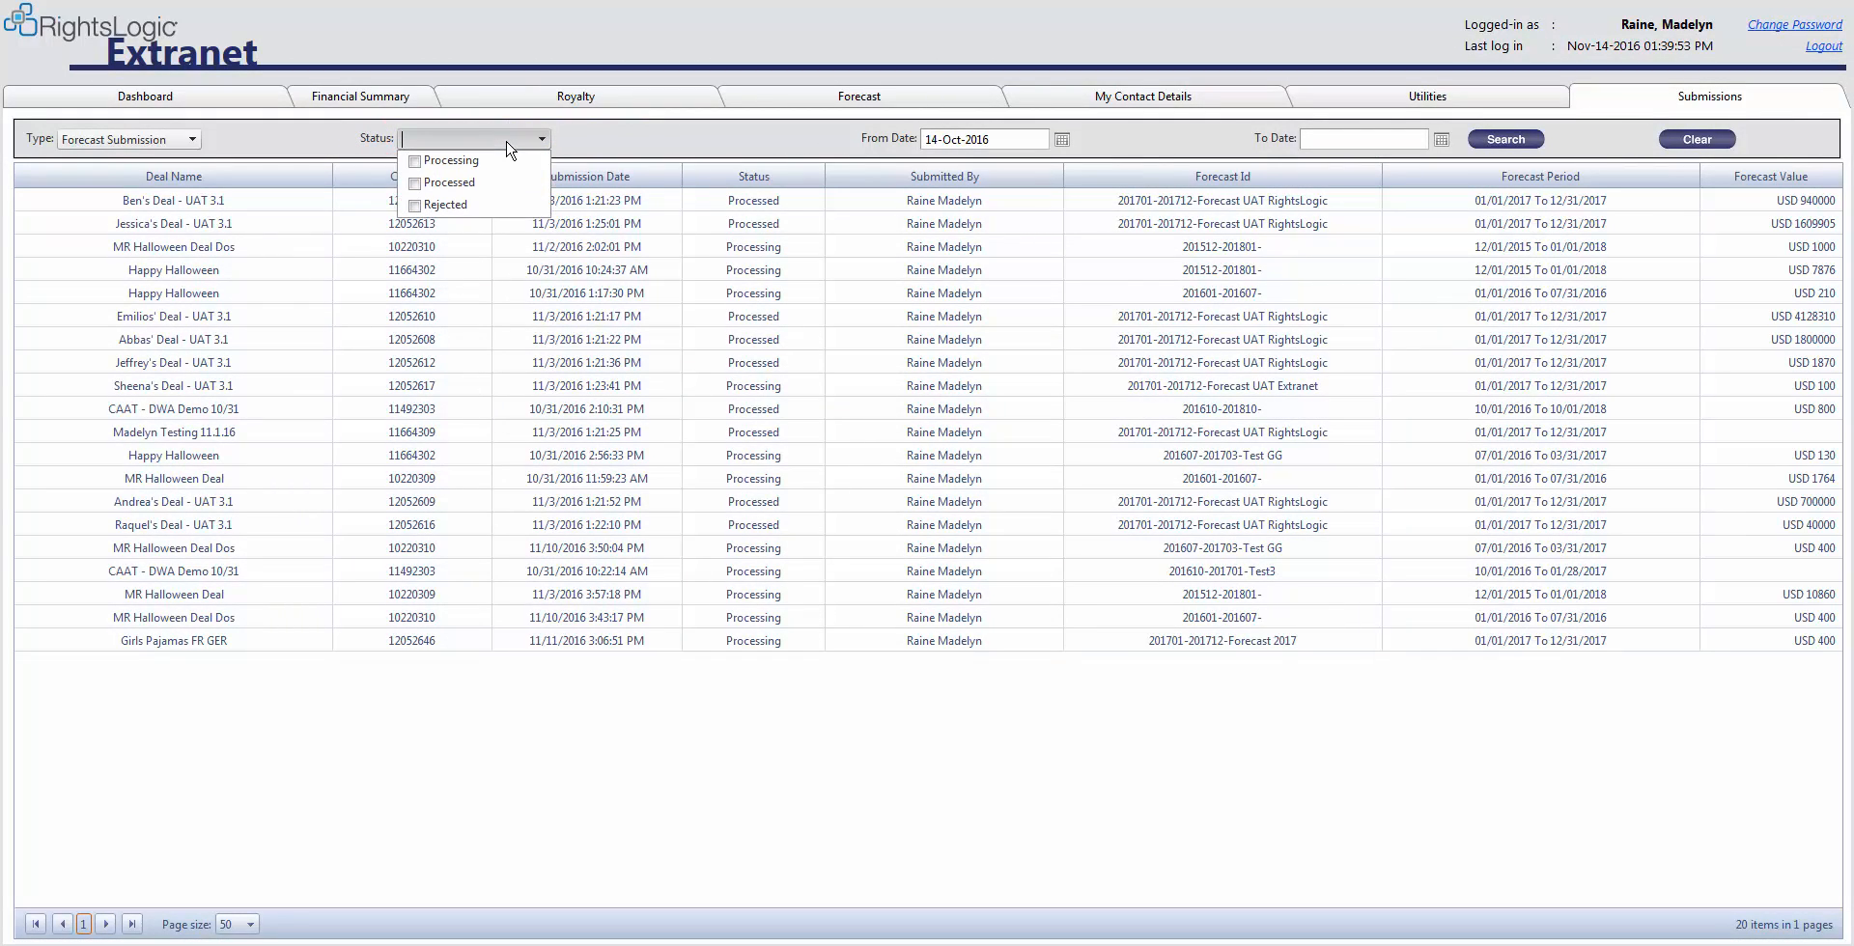
left_click(471, 181)
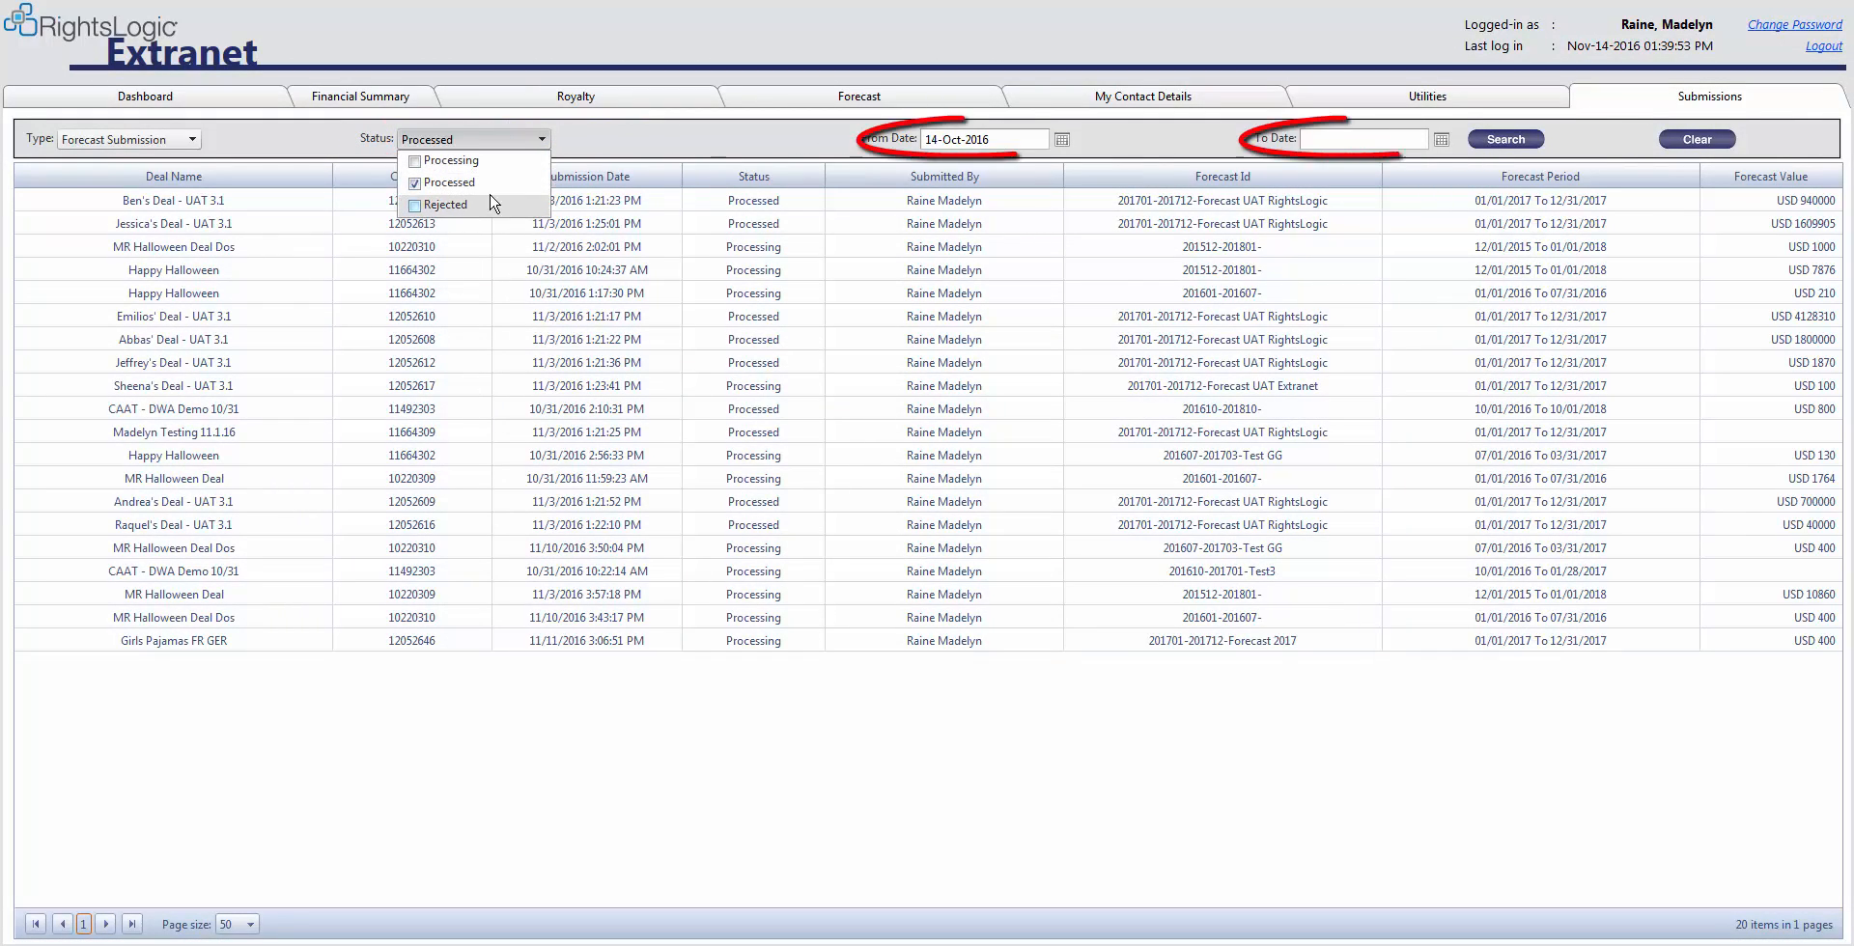
left_click(1440, 141)
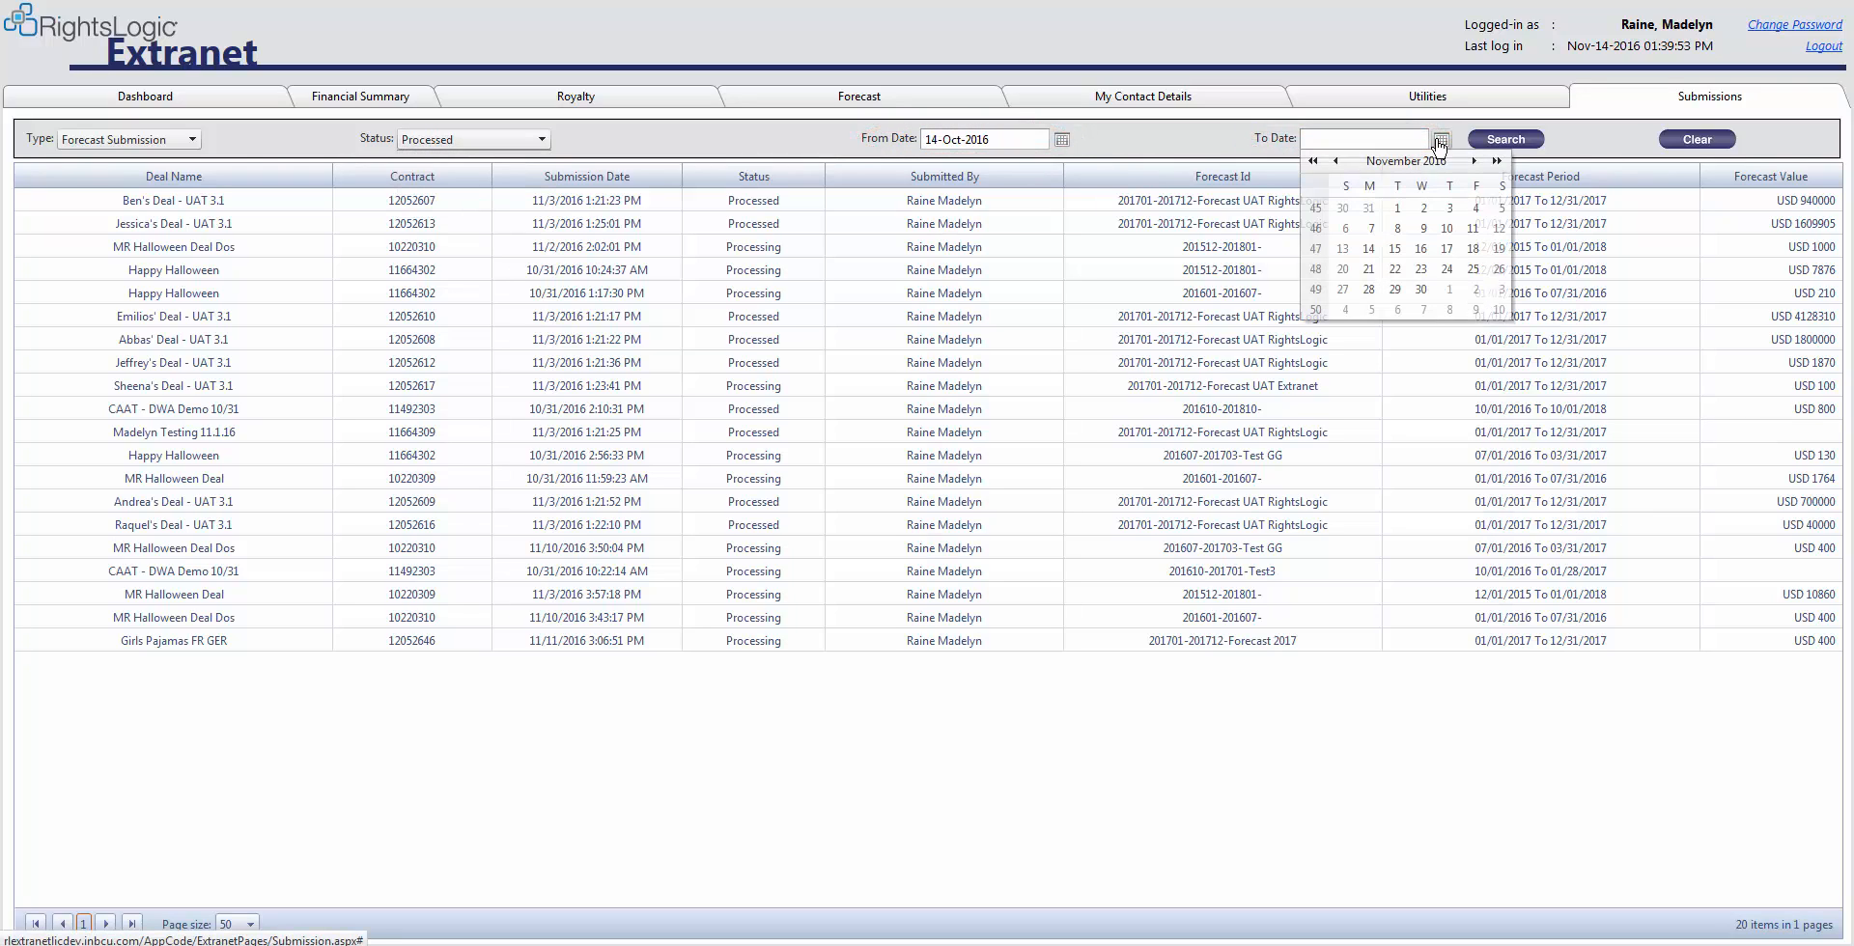
left_click(1397, 209)
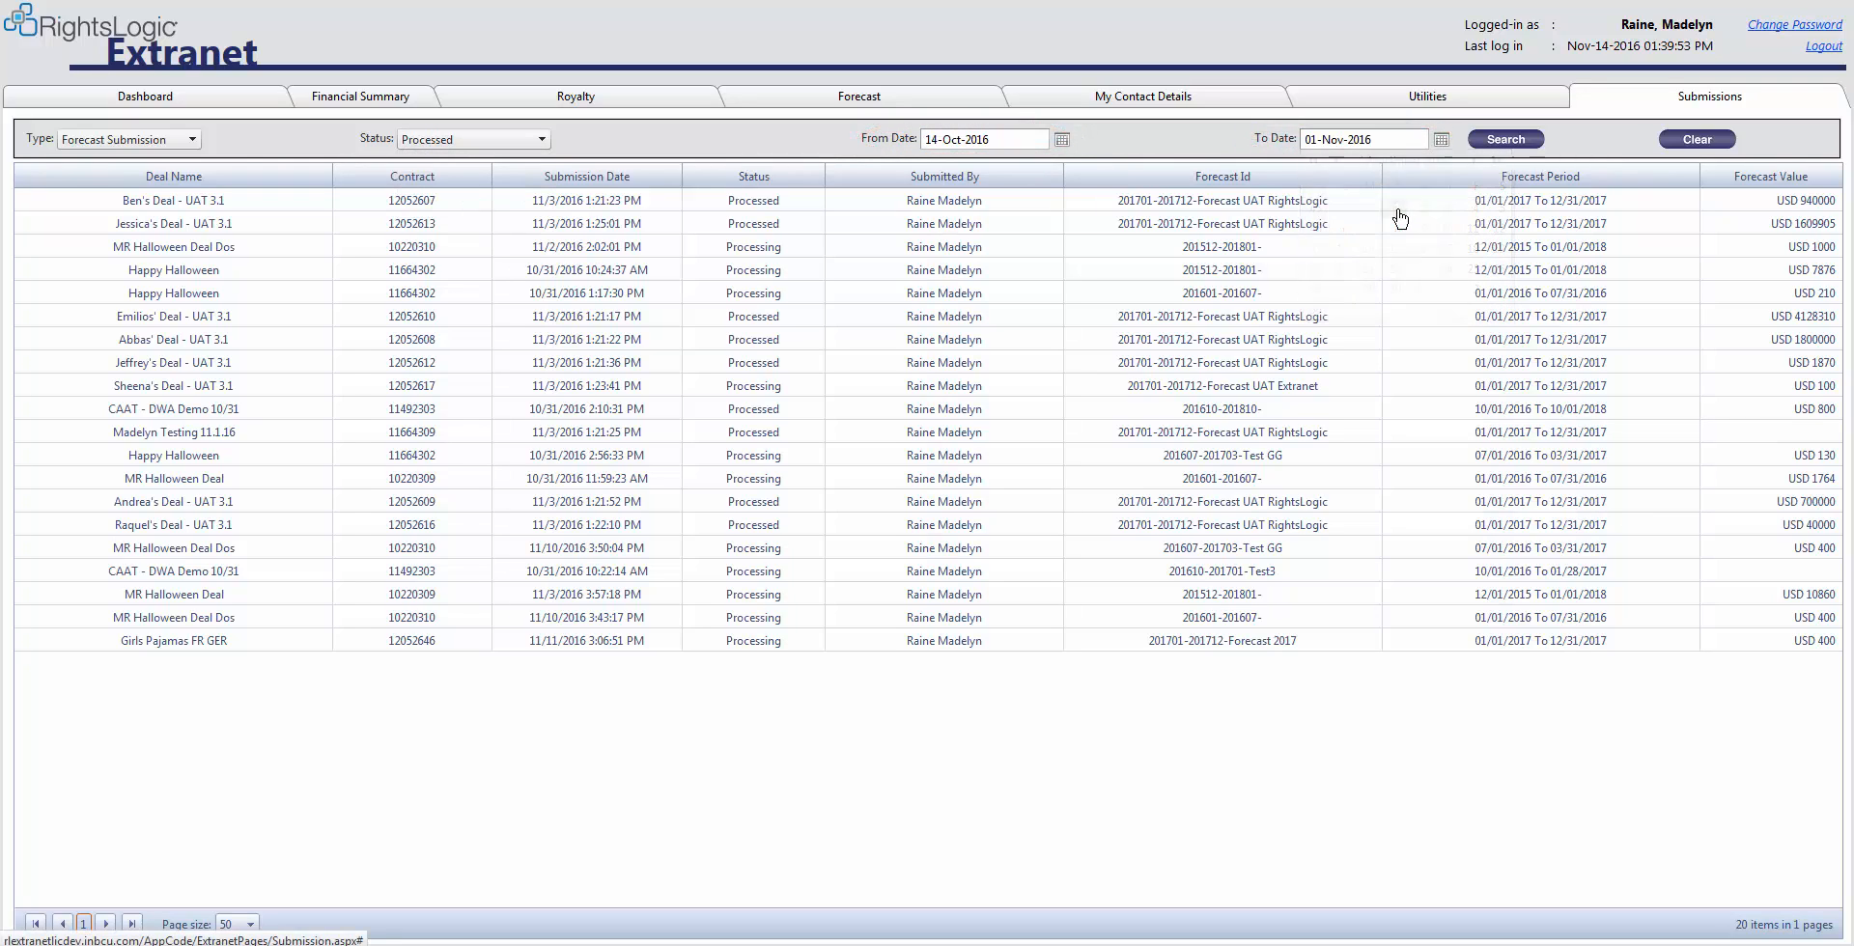
left_click(1493, 143)
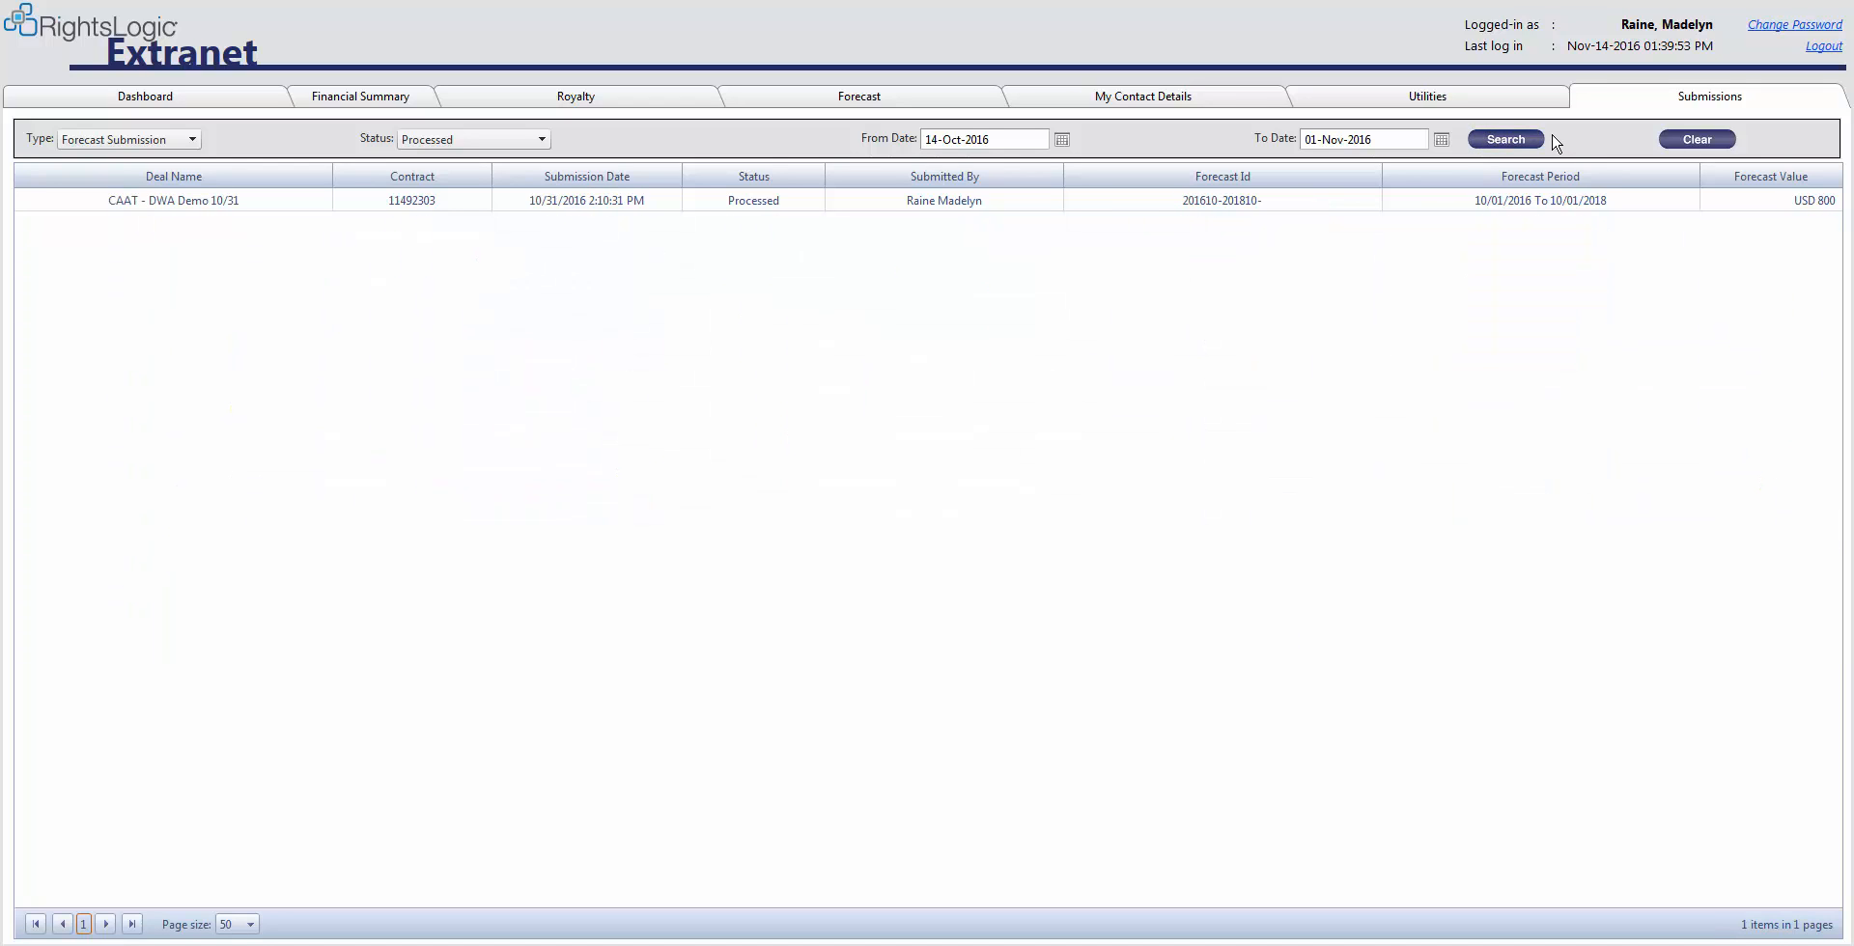